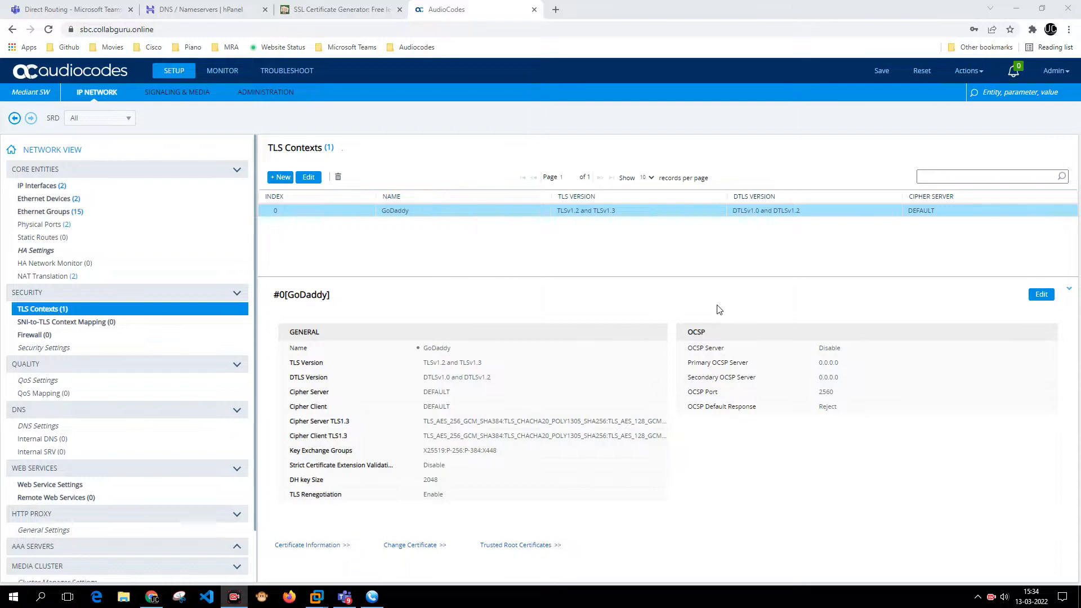
pyautogui.click(72, 31)
pyautogui.click(124, 76)
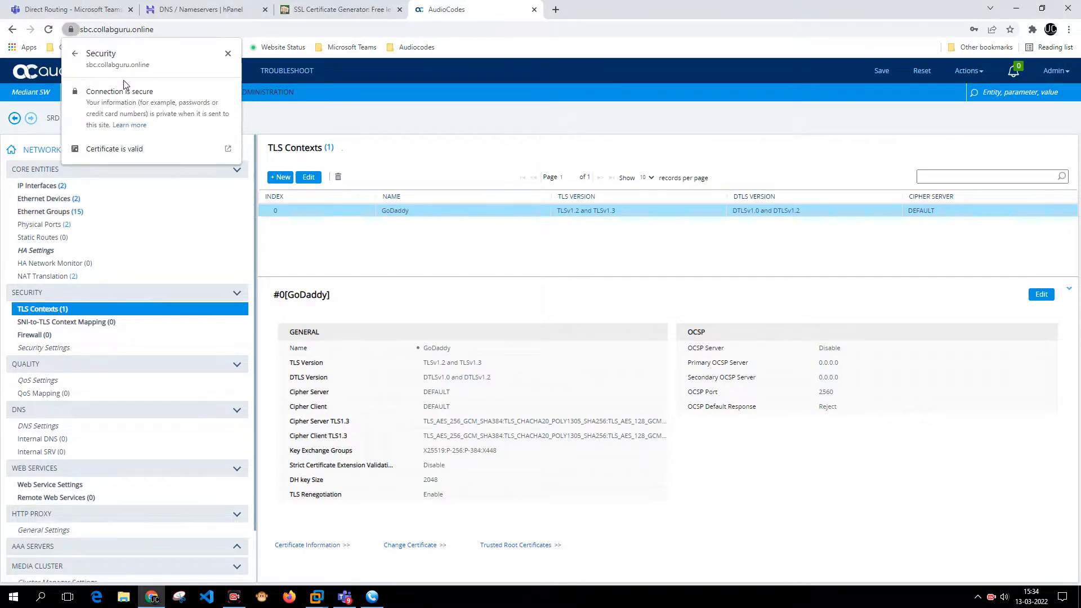
pyautogui.click(119, 148)
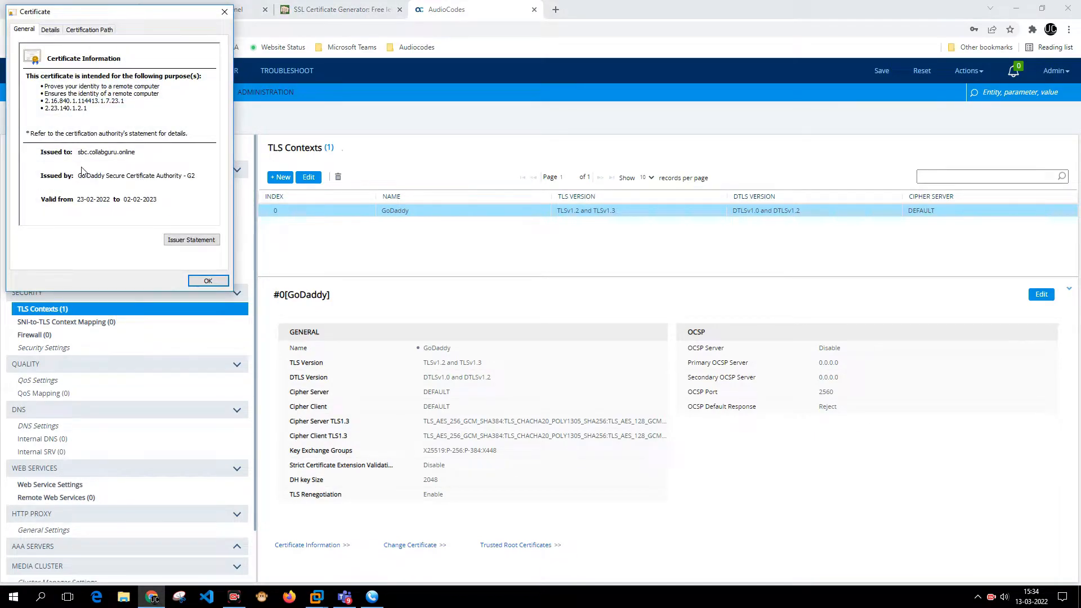
pyautogui.click(200, 281)
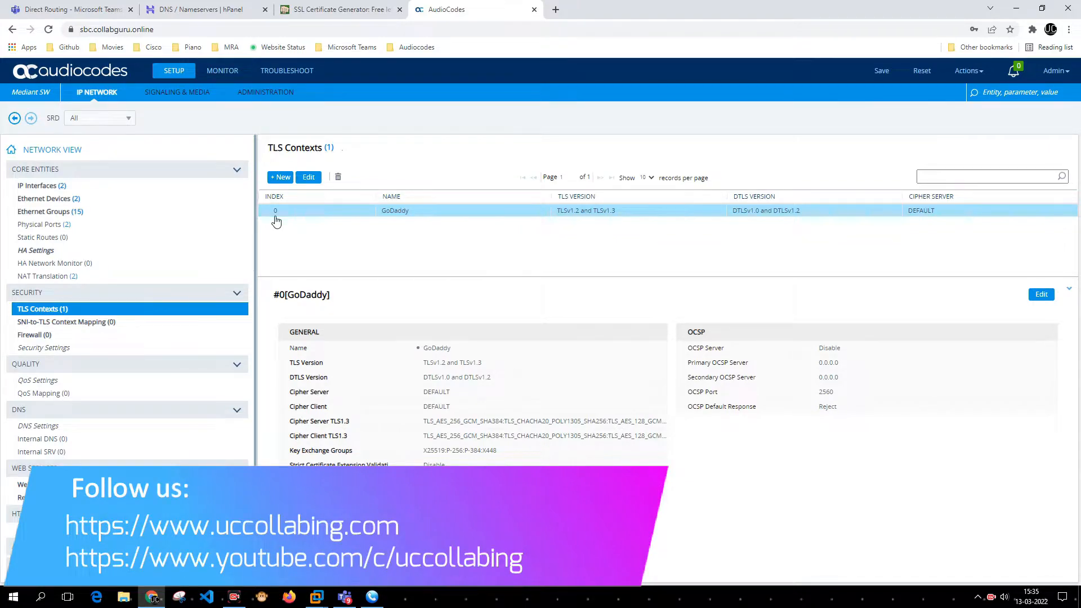
# - Confirm sbc.collabguru.online shows TLS Active in Teams Direct Routing, then bring up the hPanel DNS records
pyautogui.click(100, 11)
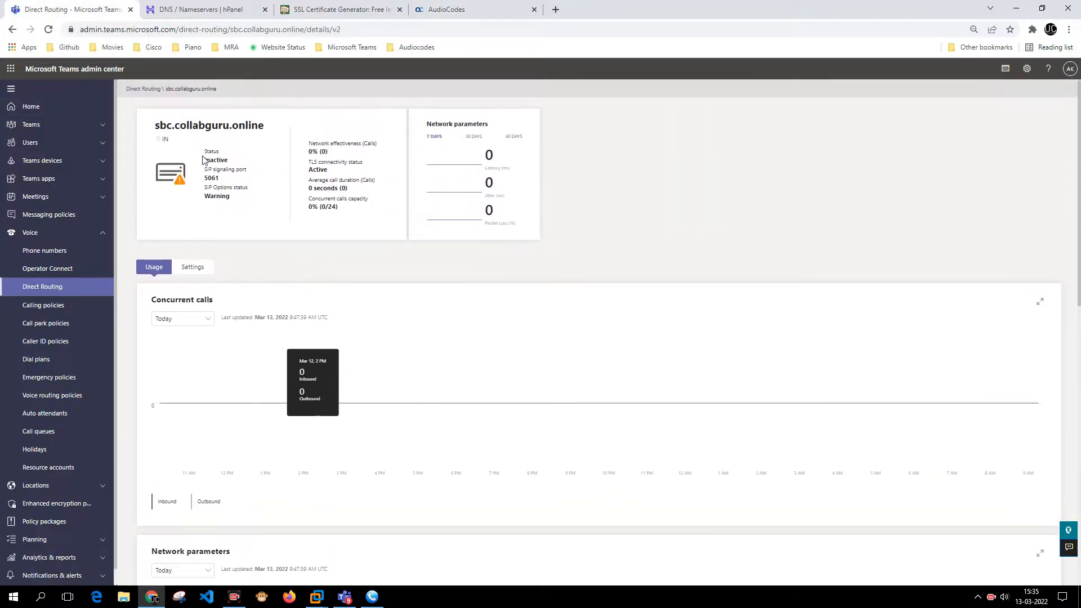
pyautogui.click(49, 290)
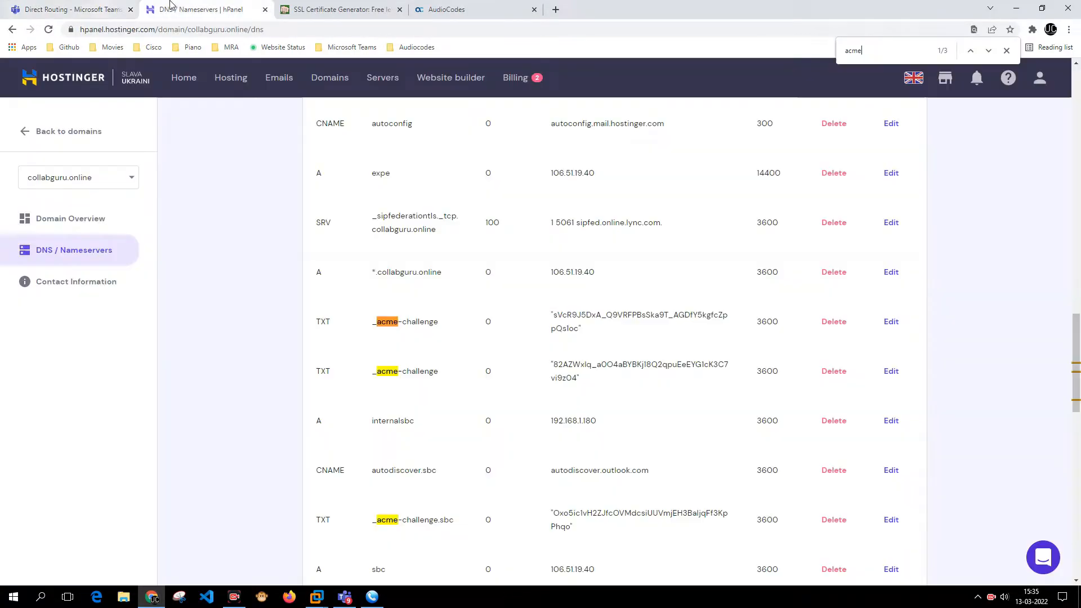
pyautogui.click(180, 11)
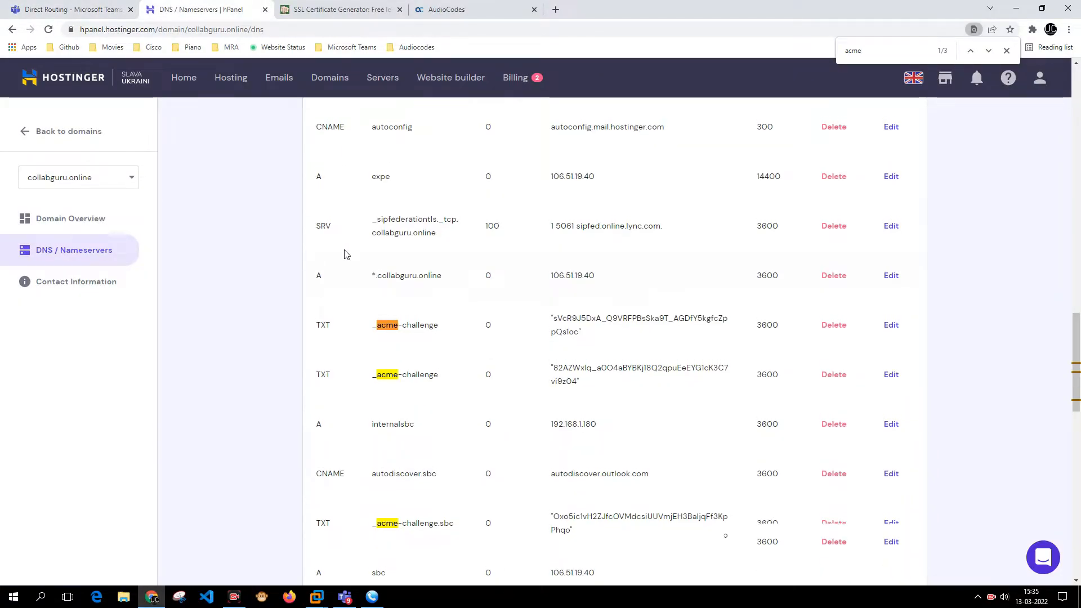
# - Scroll through the collabguru.online DNS records, then return to the AudioCodes TLS Contexts page
pyautogui.scroll(20, 347, 254)
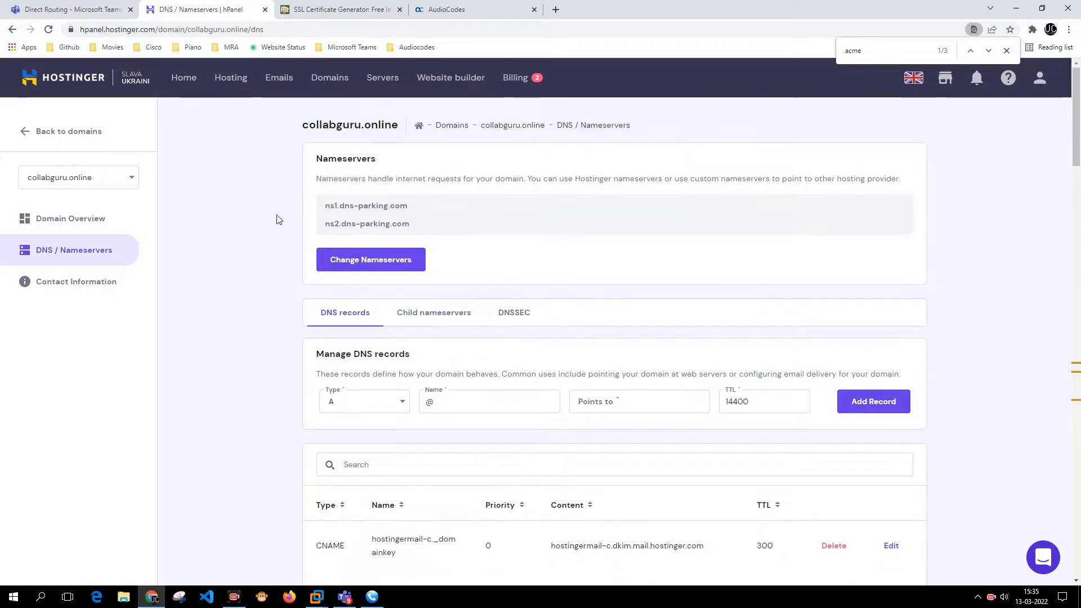
pyautogui.scroll(-3, 451, 222)
pyautogui.scroll(3, 471, 233)
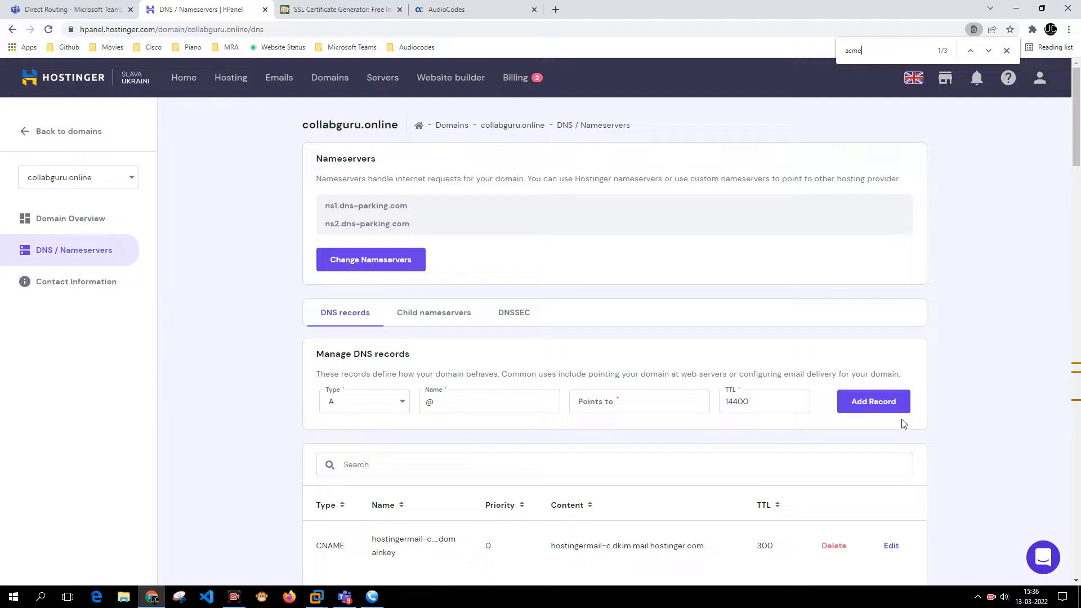
pyautogui.click(440, 6)
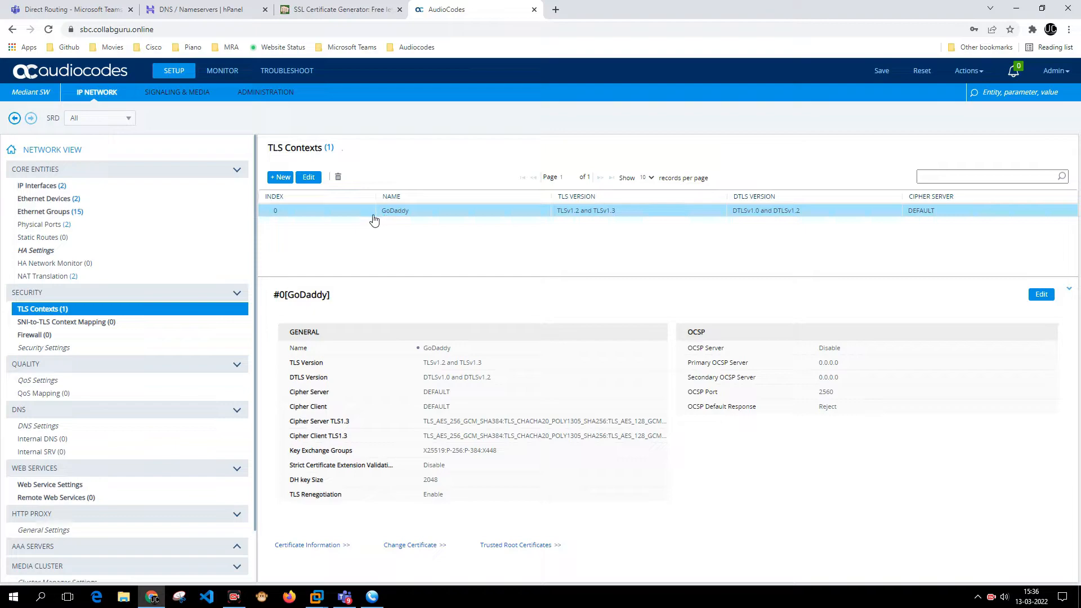
pyautogui.click(329, 547)
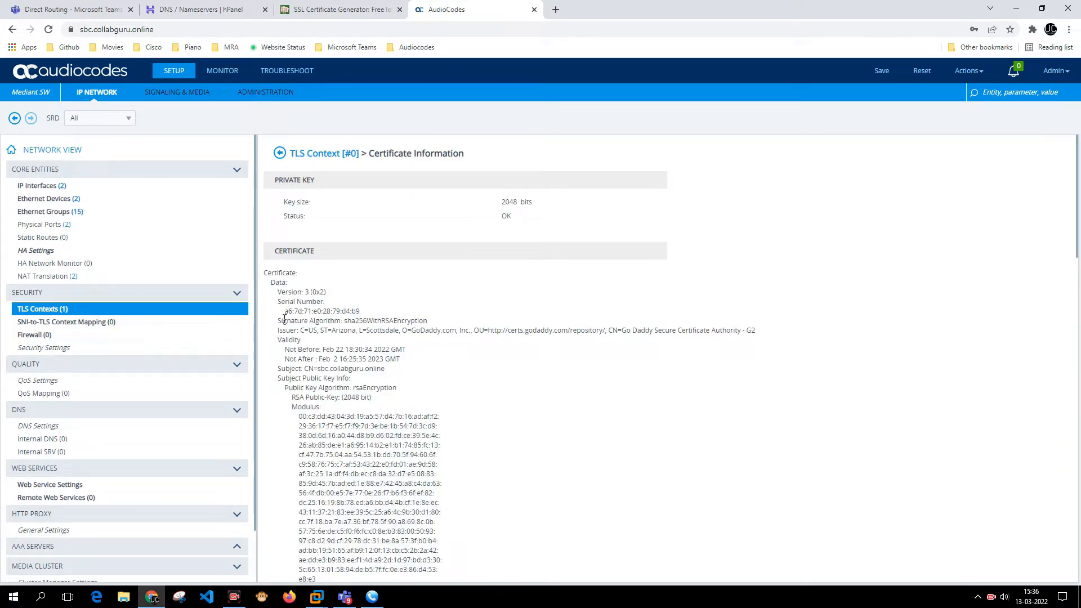
pyautogui.moveTo(285, 319); pyautogui.dragTo(401, 357)
pyautogui.click(313, 350)
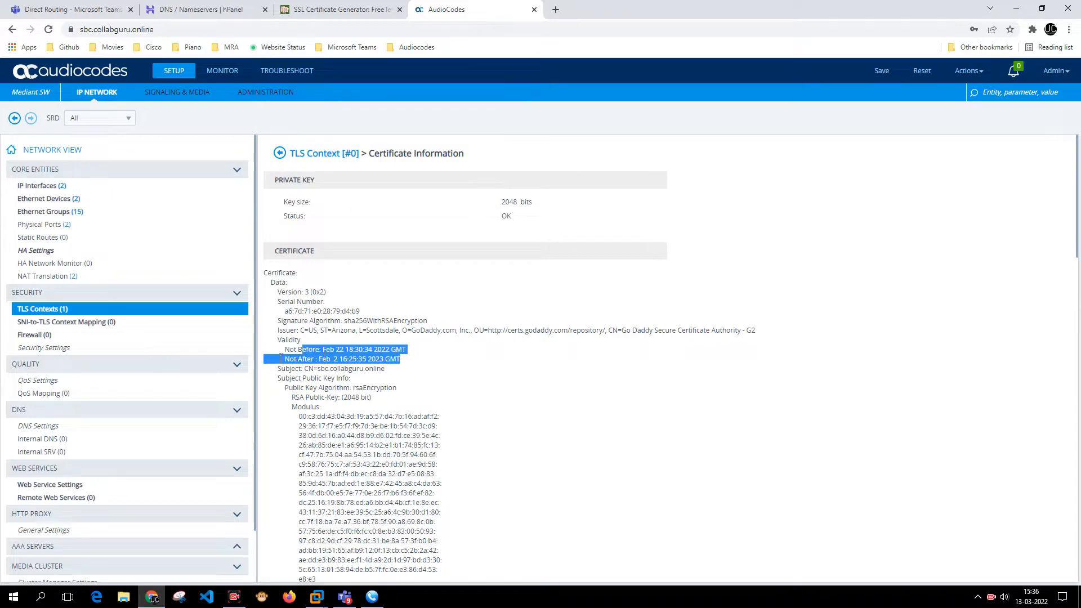
pyautogui.moveTo(296, 360); pyautogui.dragTo(396, 362)
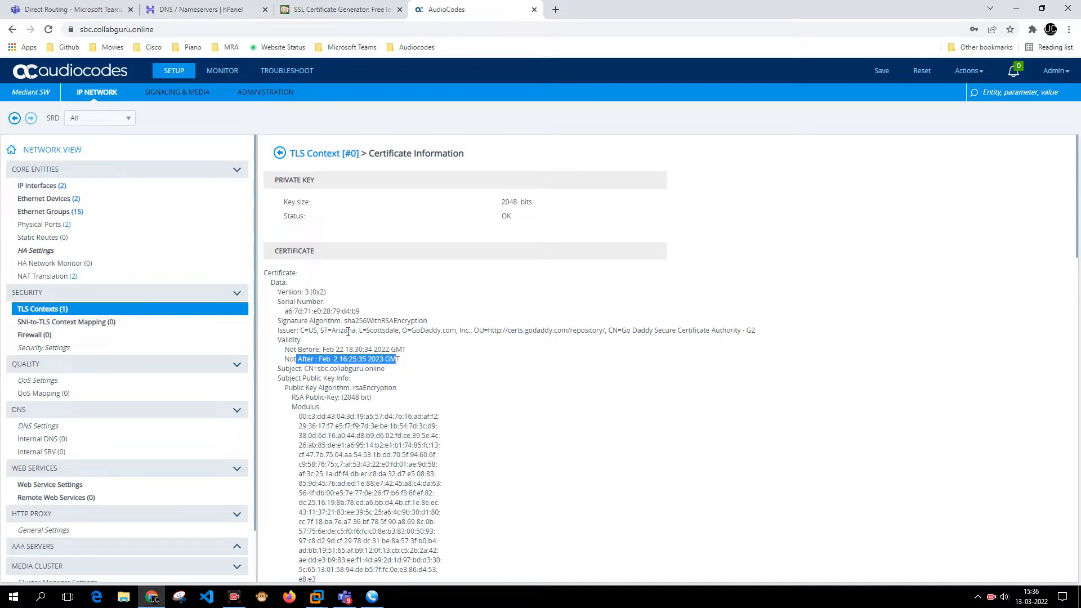
pyautogui.moveTo(351, 331); pyautogui.dragTo(460, 352)
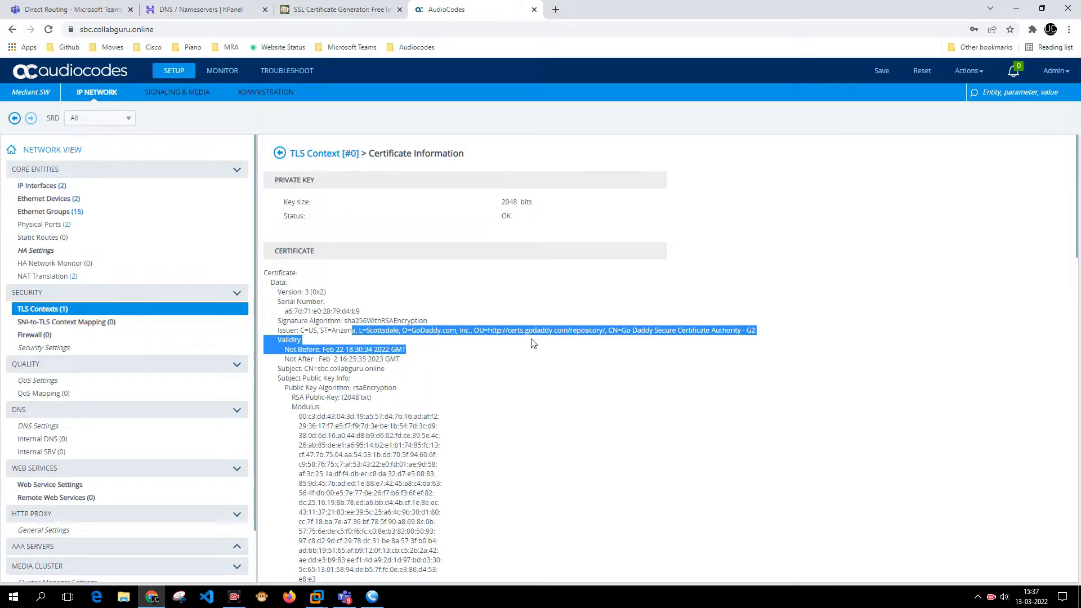
pyautogui.click(276, 153)
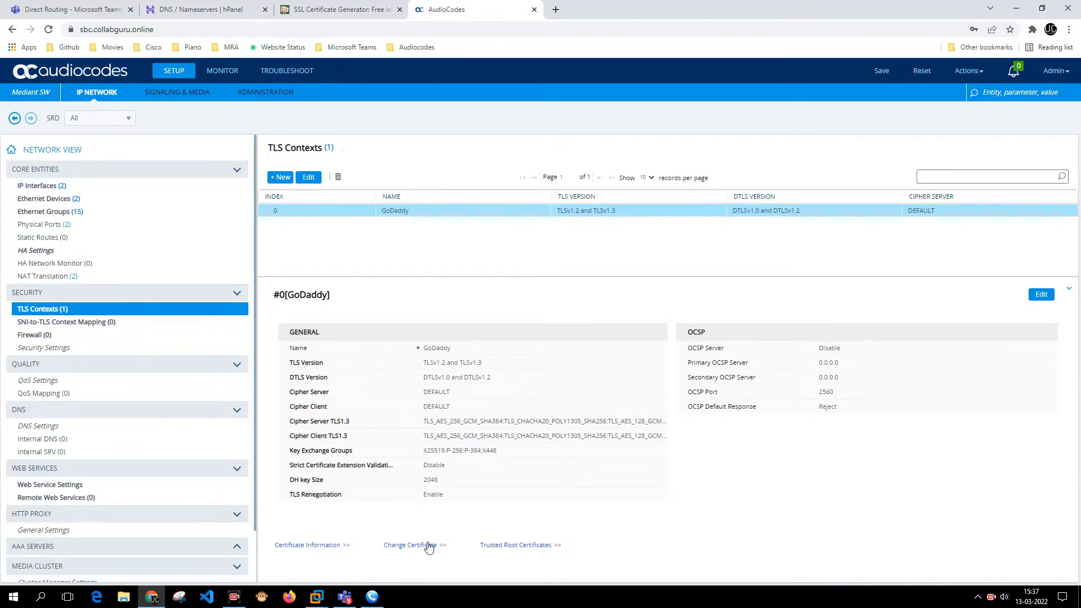
# - Open the GoDaddy context's Change Certificate form and check Common Name sbc.collabguru.online
pyautogui.click(429, 546)
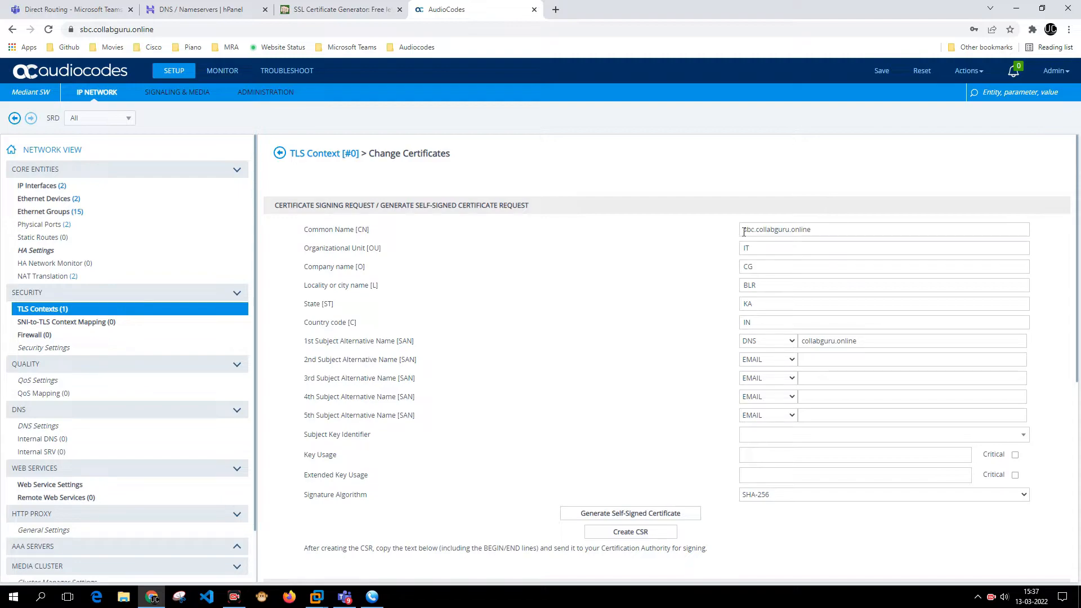
pyautogui.moveTo(744, 233); pyautogui.dragTo(740, 324)
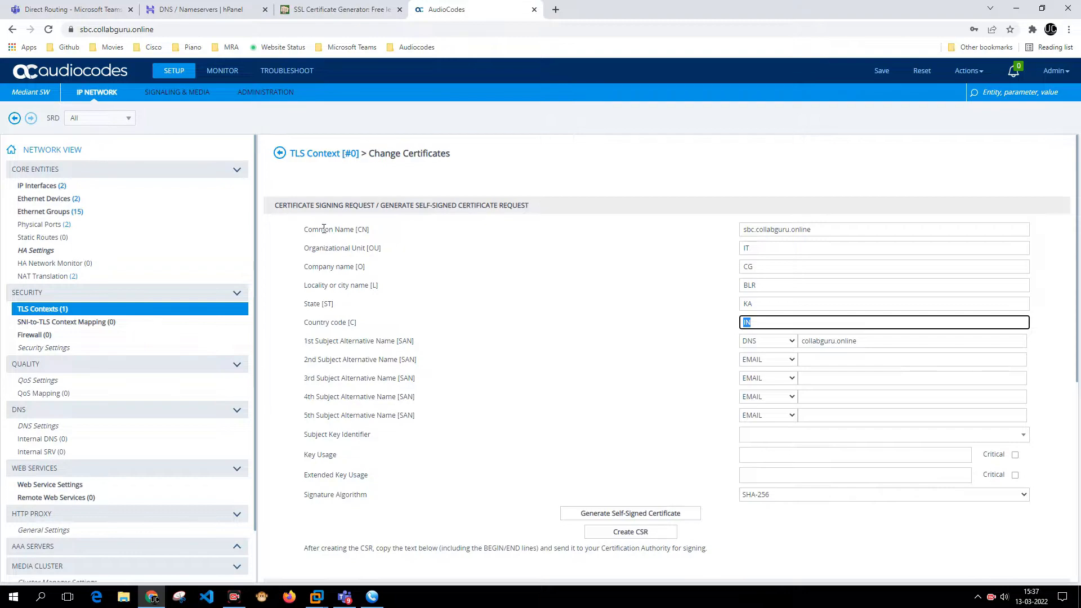
pyautogui.moveTo(324, 228); pyautogui.dragTo(370, 229)
pyautogui.moveTo(355, 229); pyautogui.dragTo(812, 235)
pyautogui.hotkey('ctrl', 'z')
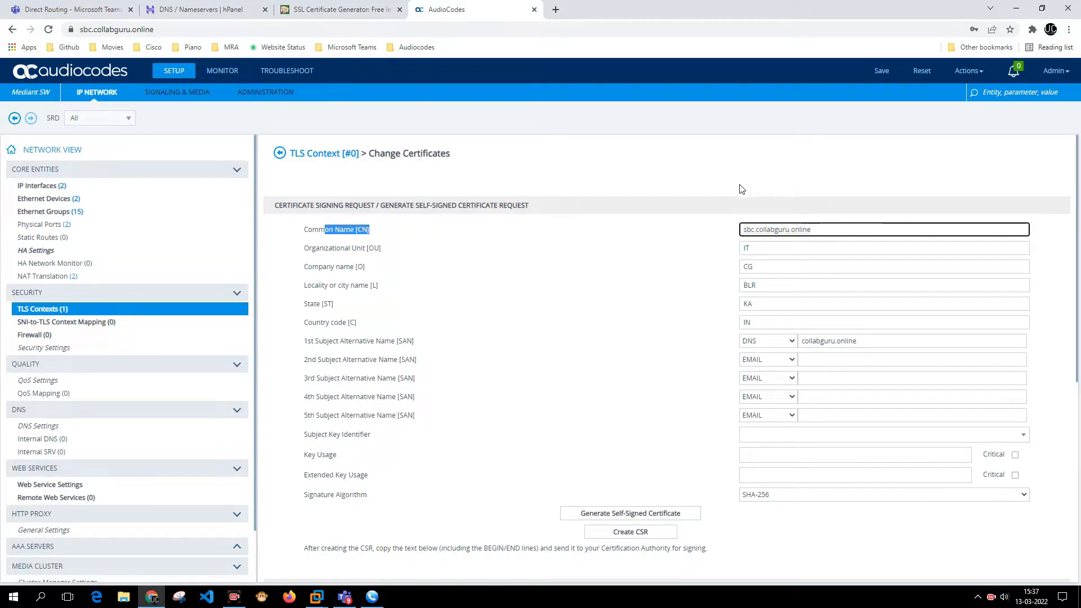
pyautogui.moveTo(304, 228); pyautogui.dragTo(734, 252)
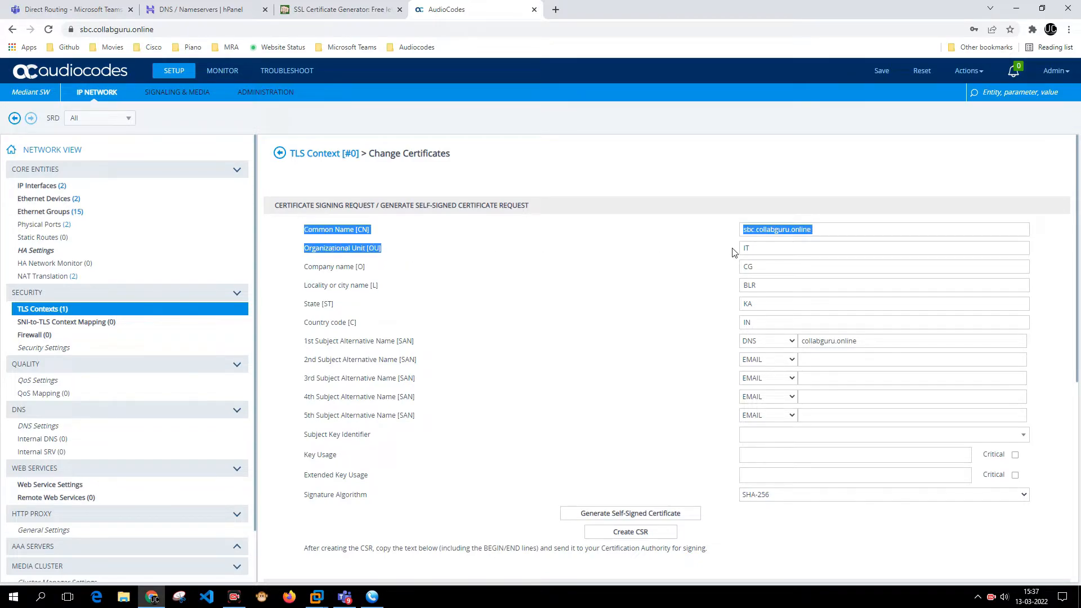
# - Review the remaining CSR fields: OU IT, Company CG, Locality BLR, State KA, Country IN
pyautogui.doubleClick(744, 249)
pyautogui.moveTo(304, 271); pyautogui.dragTo(454, 273)
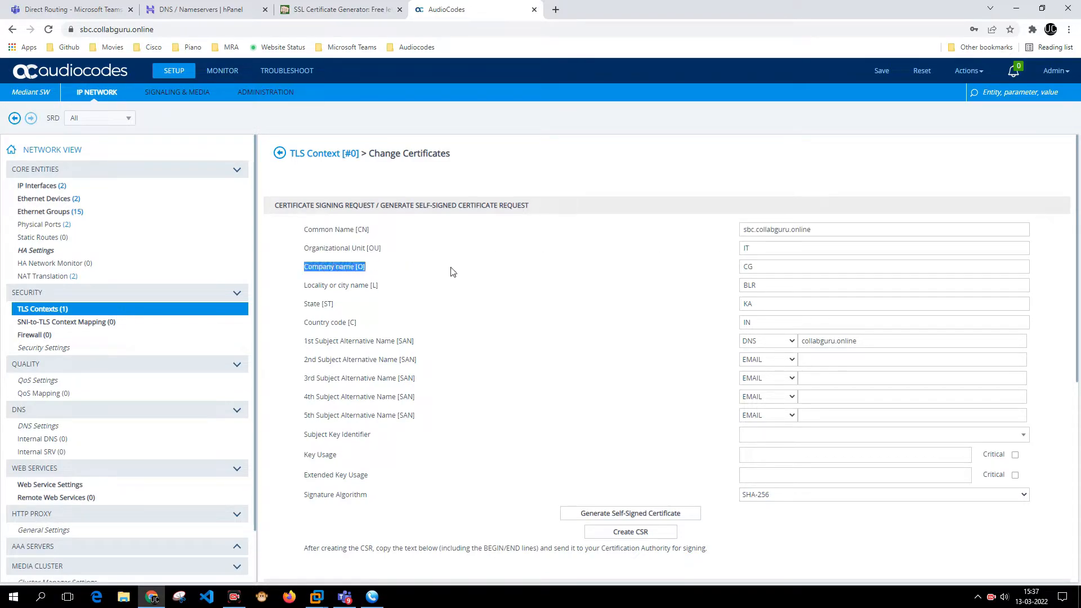
pyautogui.click(751, 268)
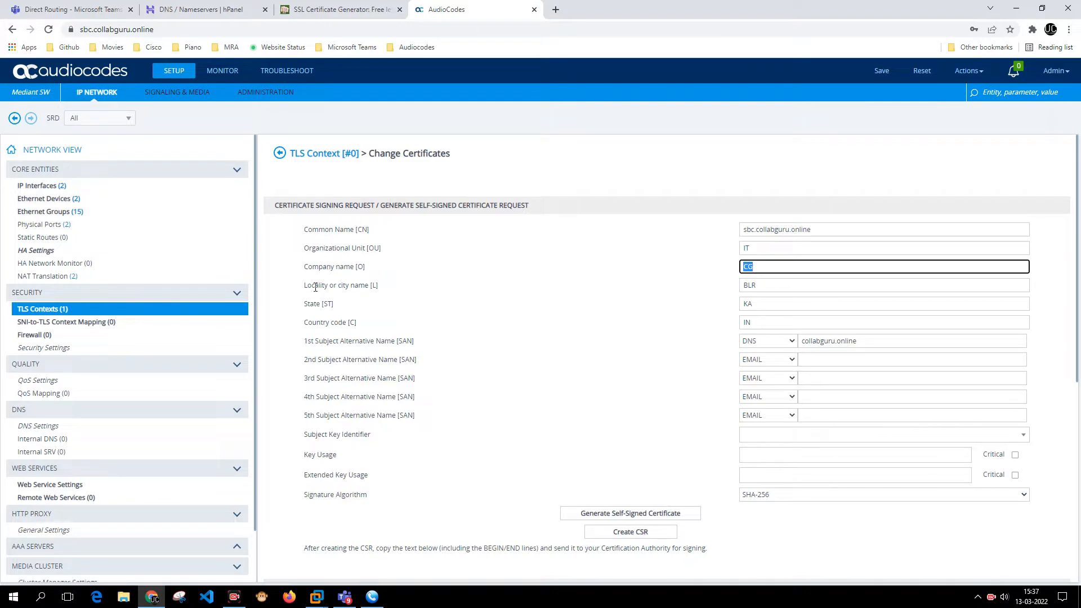
pyautogui.moveTo(305, 286); pyautogui.dragTo(381, 297)
pyautogui.moveTo(773, 281); pyautogui.dragTo(711, 283)
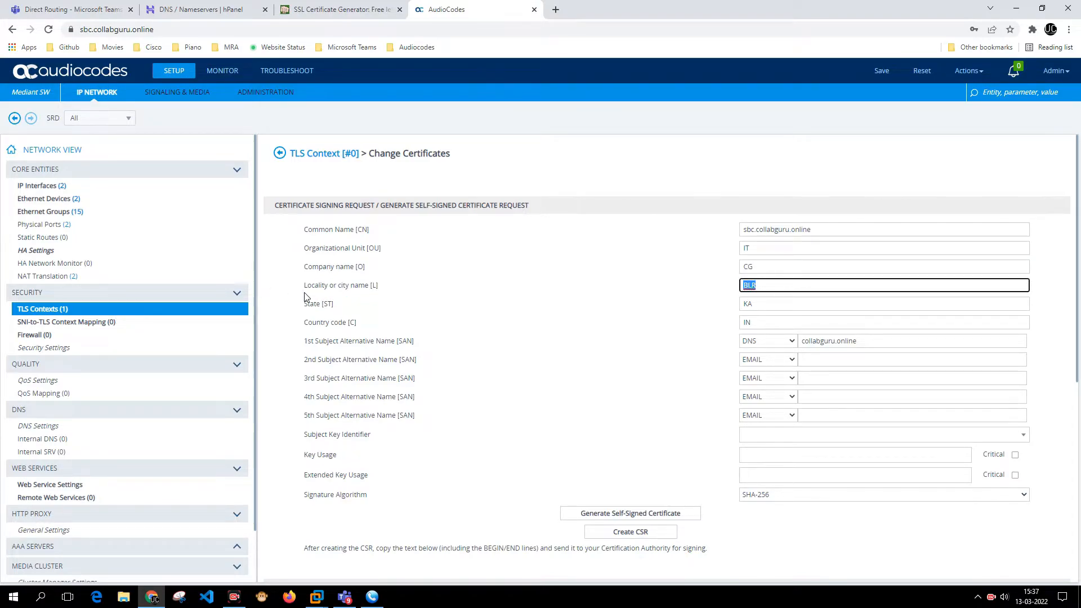
pyautogui.moveTo(305, 303); pyautogui.dragTo(355, 309)
pyautogui.moveTo(787, 305); pyautogui.dragTo(716, 308)
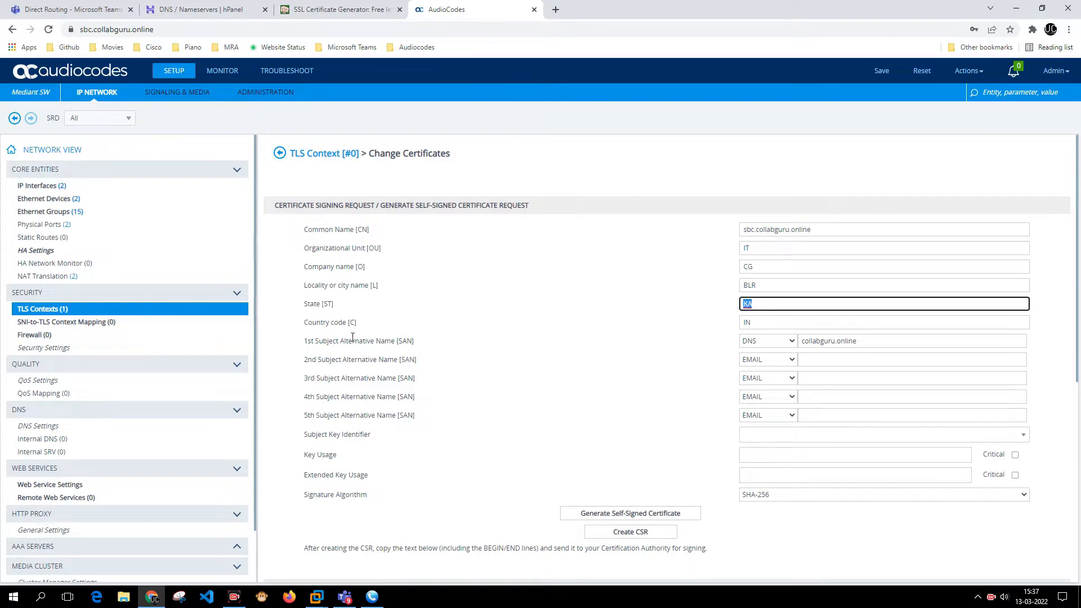
pyautogui.moveTo(305, 328); pyautogui.dragTo(390, 329)
pyautogui.click(777, 320)
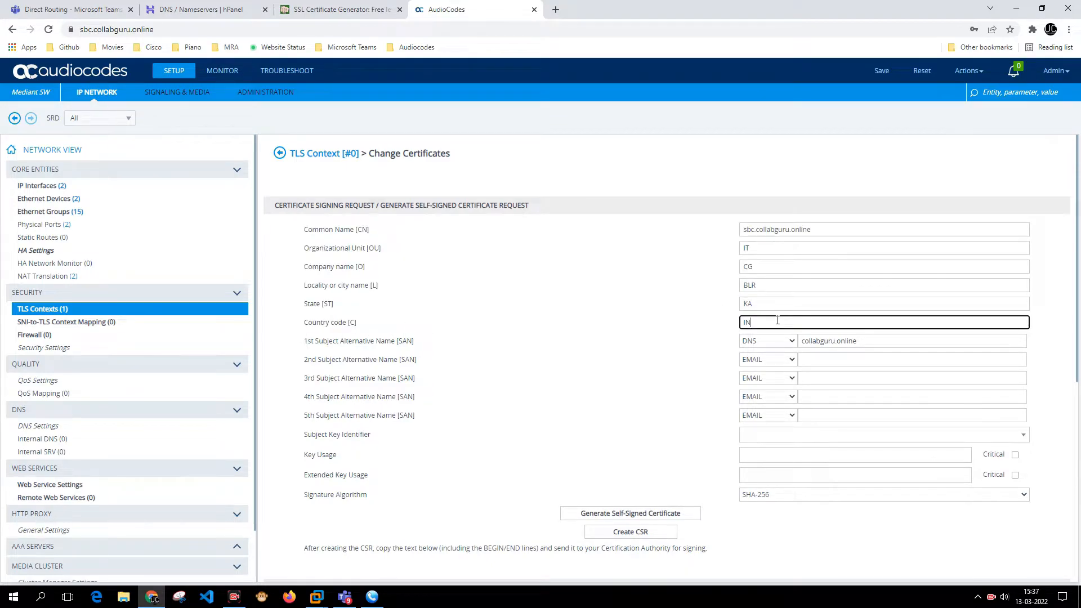
pyautogui.moveTo(302, 348); pyautogui.dragTo(392, 344)
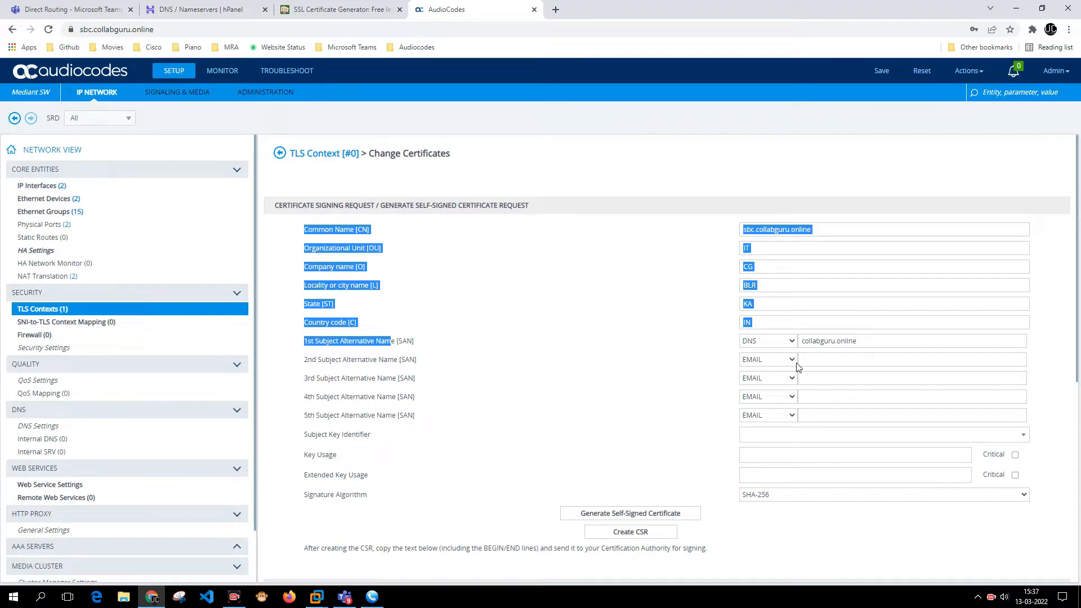
pyautogui.scroll(-1, 845, 375)
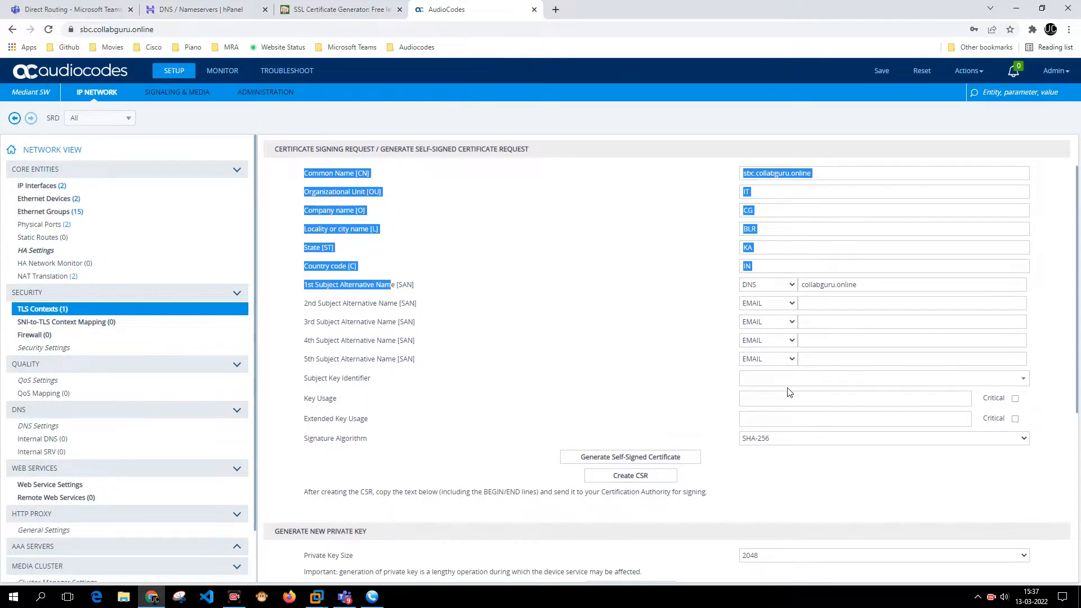
pyautogui.click(645, 478)
pyautogui.scroll(-4, 659, 462)
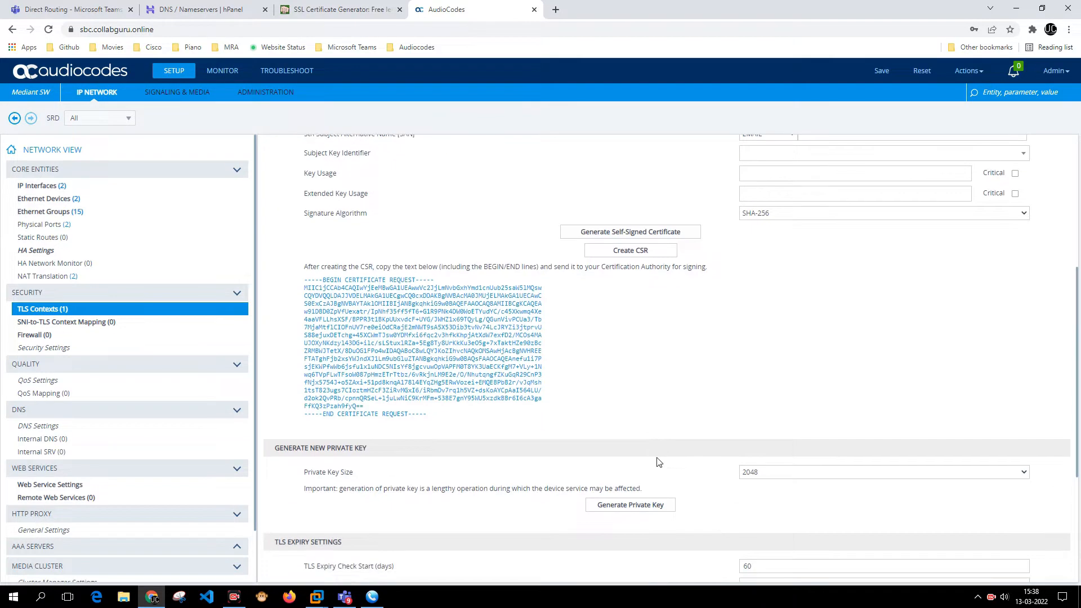
pyautogui.moveTo(301, 280); pyautogui.dragTo(435, 416)
pyautogui.click(319, 287)
pyautogui.rightClick(422, 334)
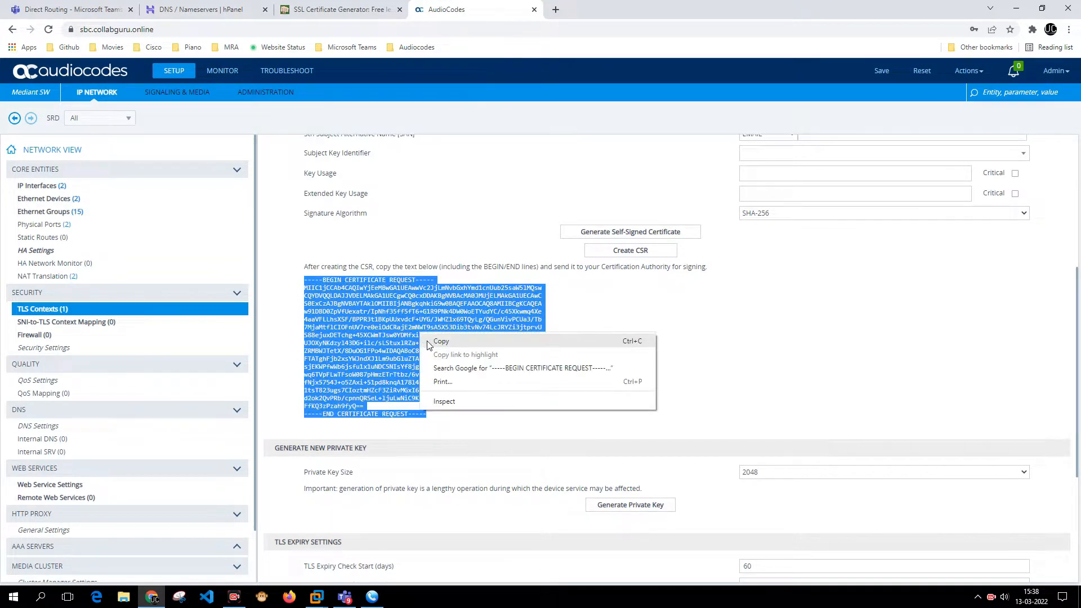
pyautogui.click(472, 337)
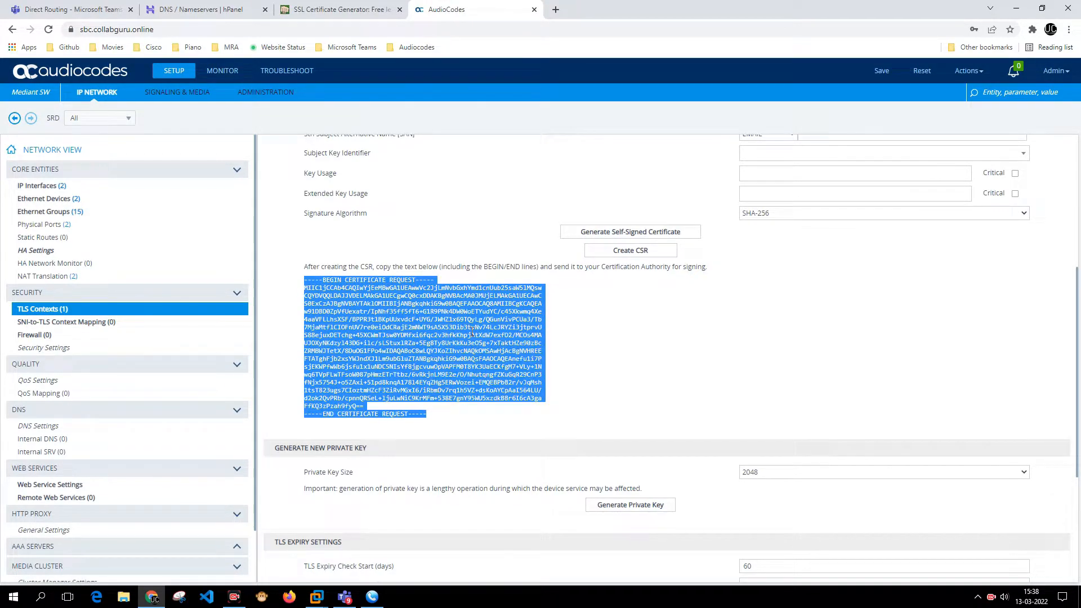
pyautogui.rightClick(454, 293)
pyautogui.click(495, 304)
pyautogui.scroll(5, 482, 276)
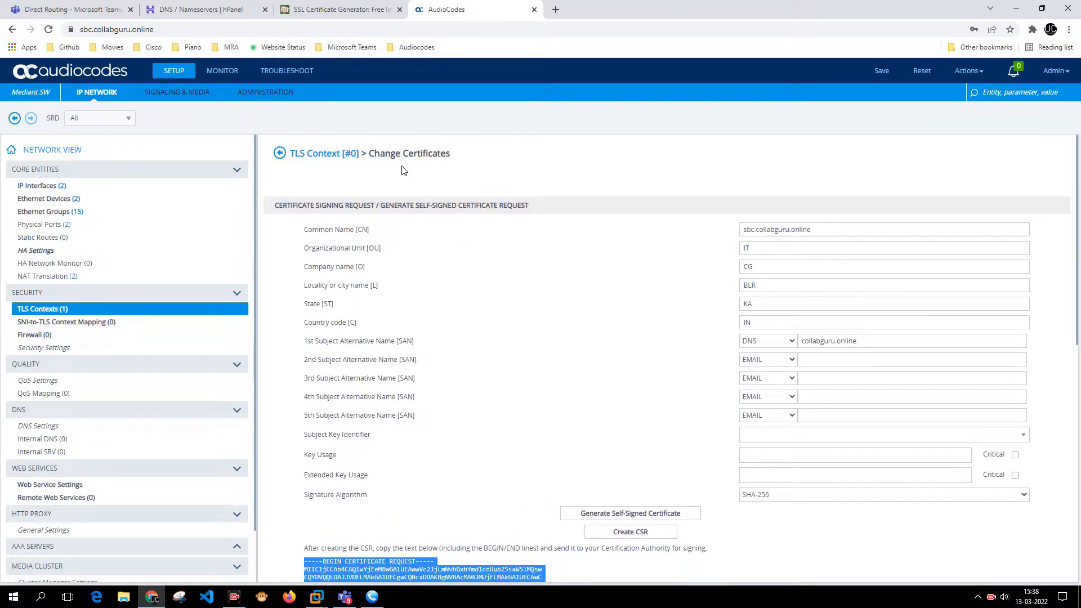
pyautogui.scroll(-9, 436, 267)
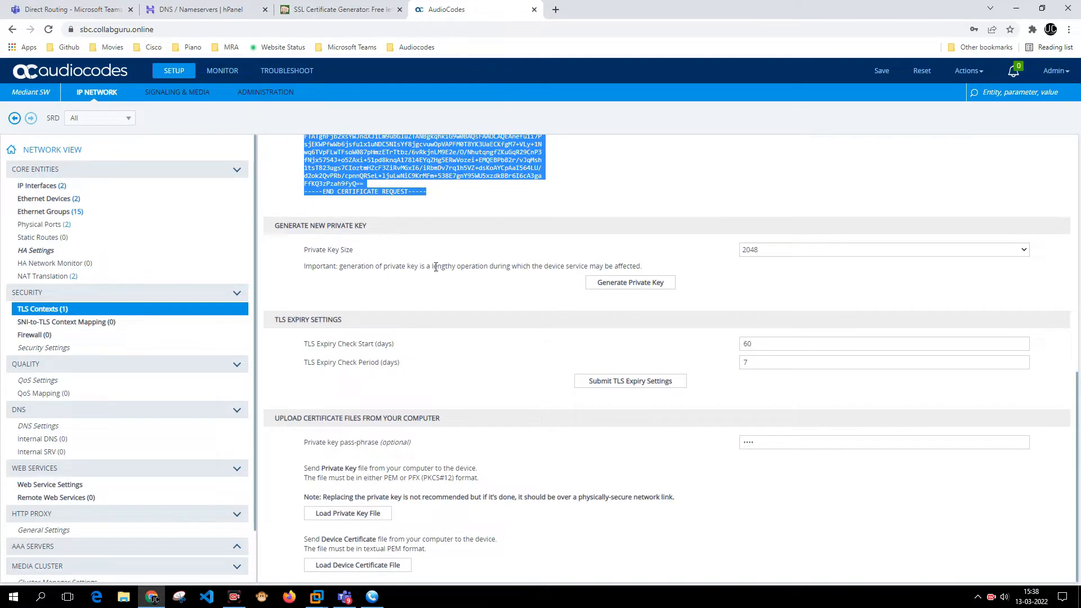
pyautogui.scroll(8, 436, 267)
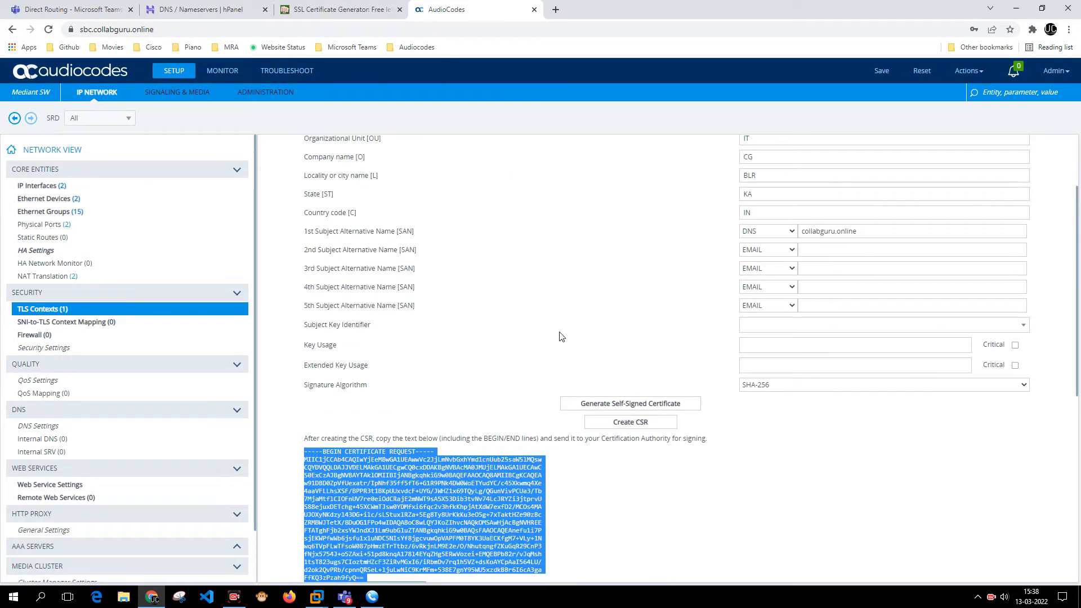
pyautogui.scroll(2, 586, 366)
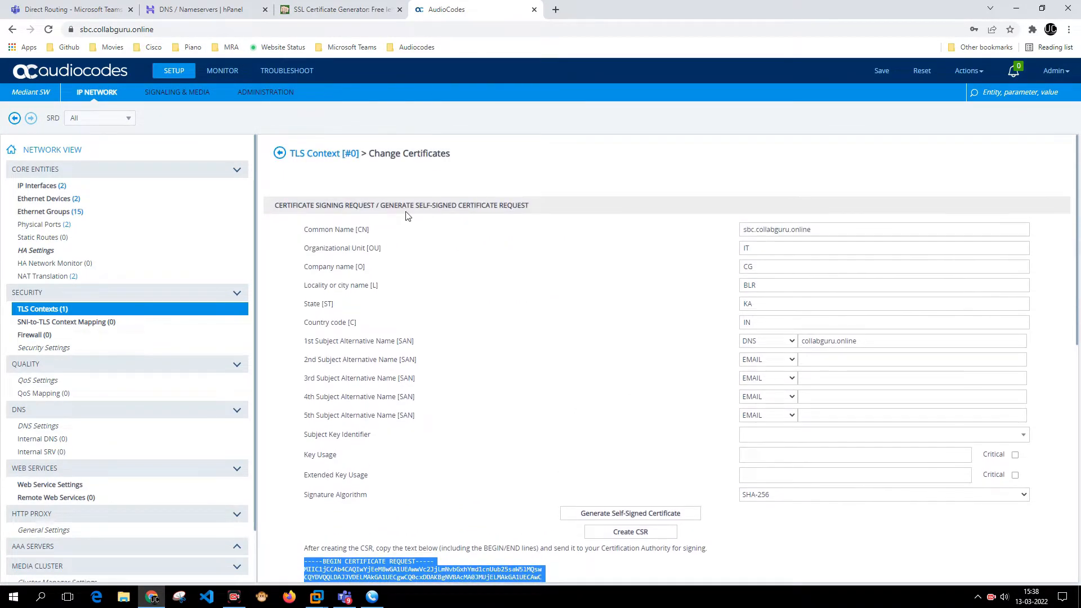
# - Generate a new self-signed certificate for TLS Context 0, accepting the overwrite warning
pyautogui.click(684, 515)
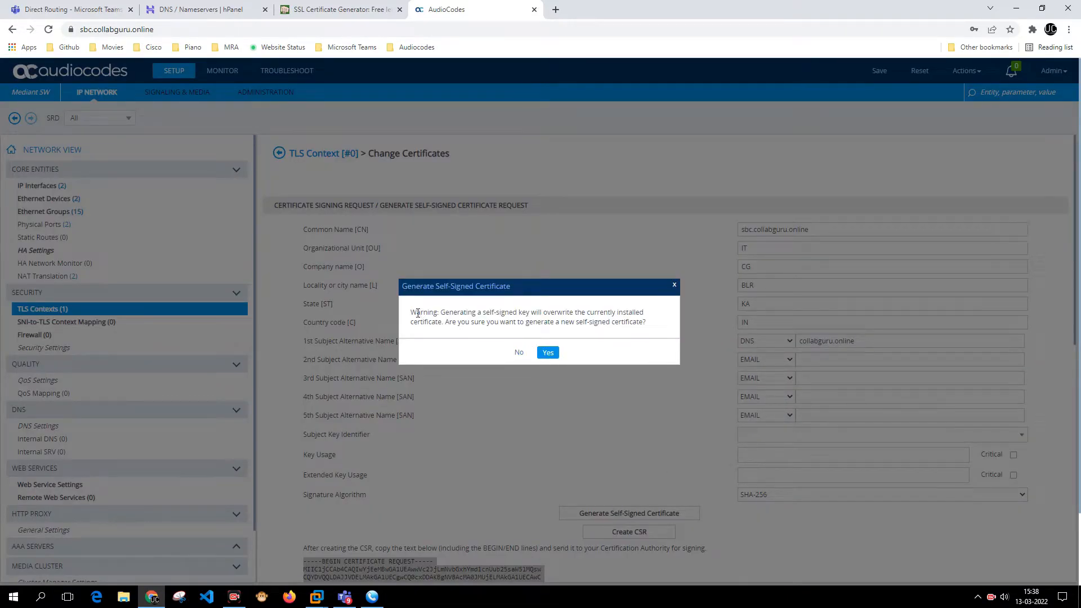
pyautogui.moveTo(416, 313); pyautogui.dragTo(638, 338)
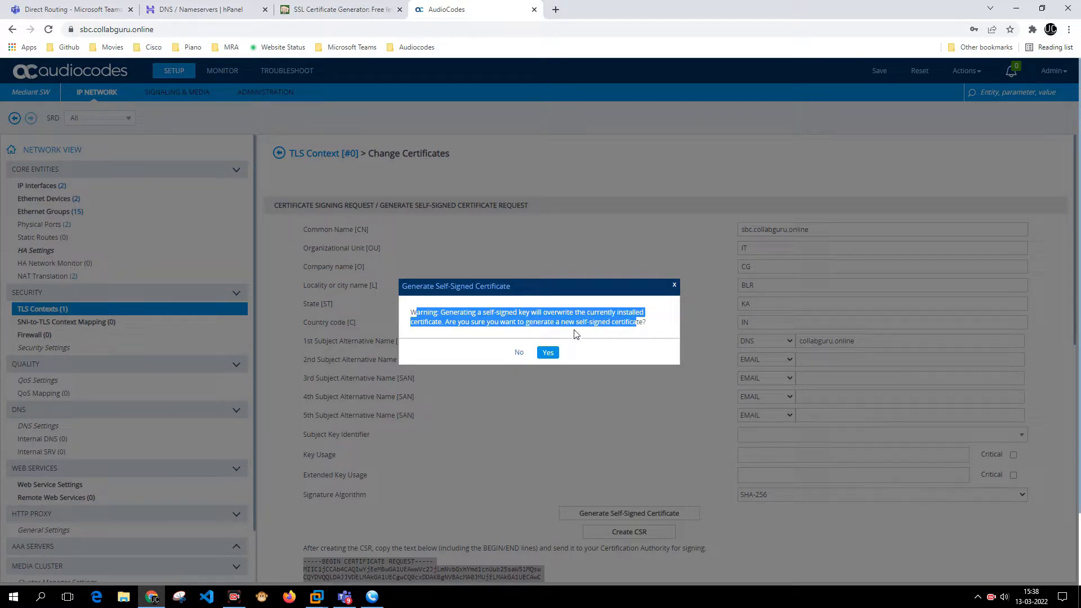
pyautogui.click(547, 353)
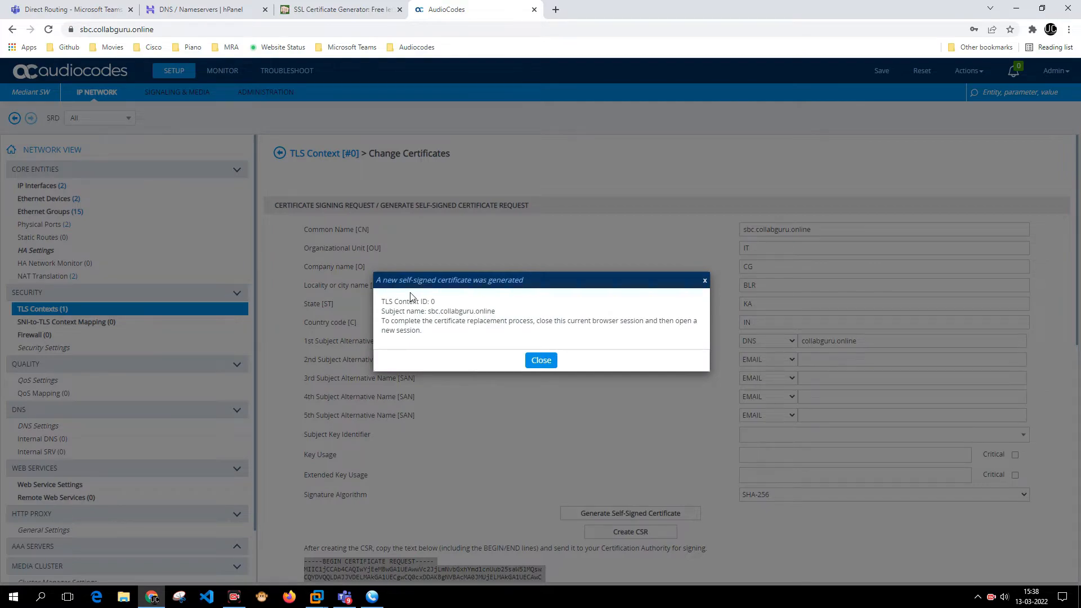
pyautogui.moveTo(392, 321); pyautogui.dragTo(683, 332)
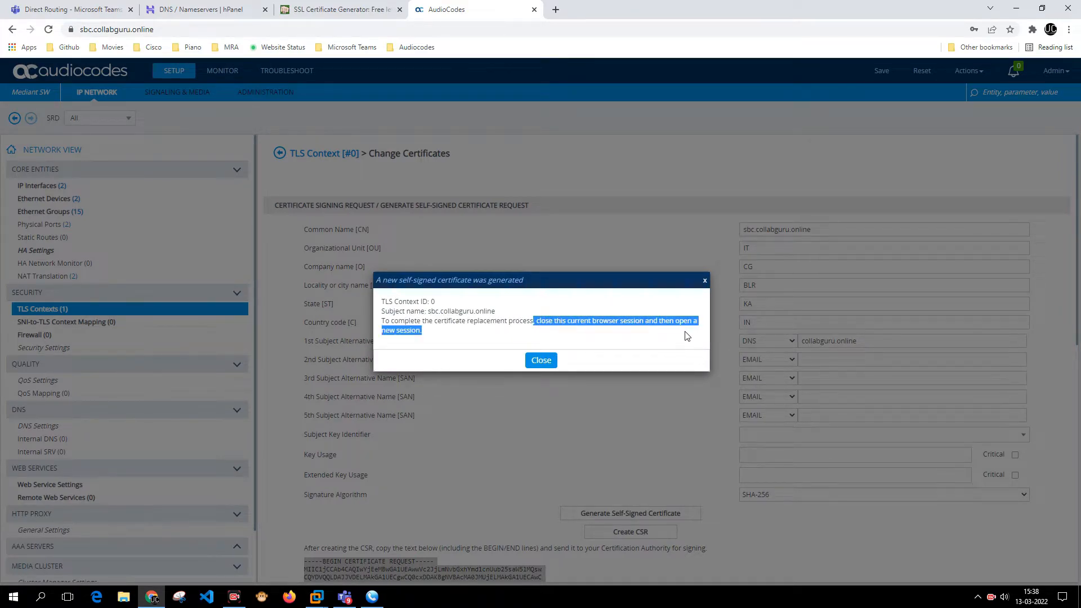
pyautogui.click(551, 361)
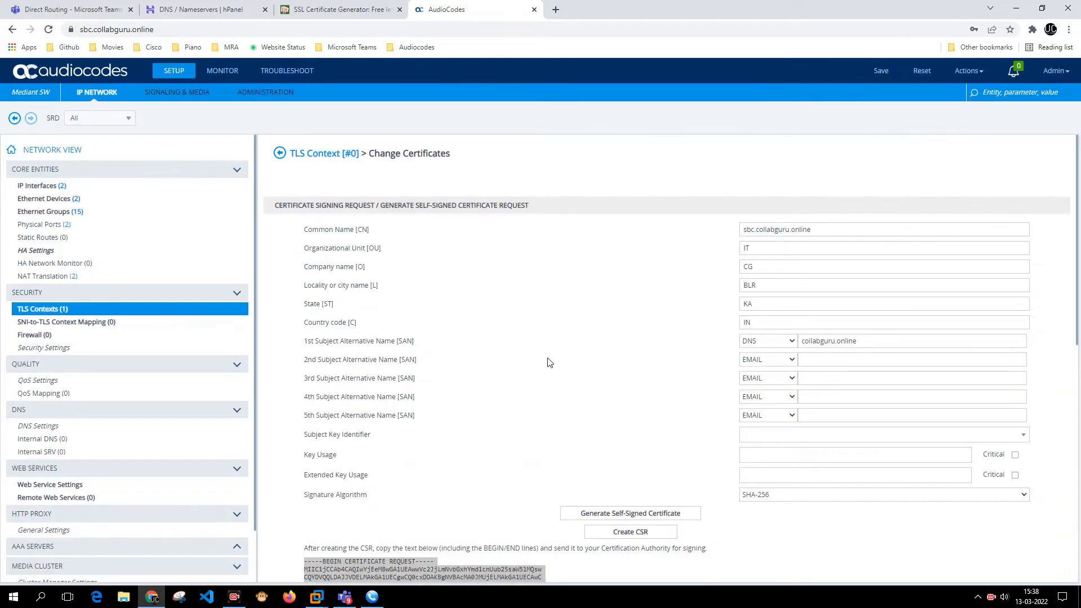
pyautogui.click(445, 33)
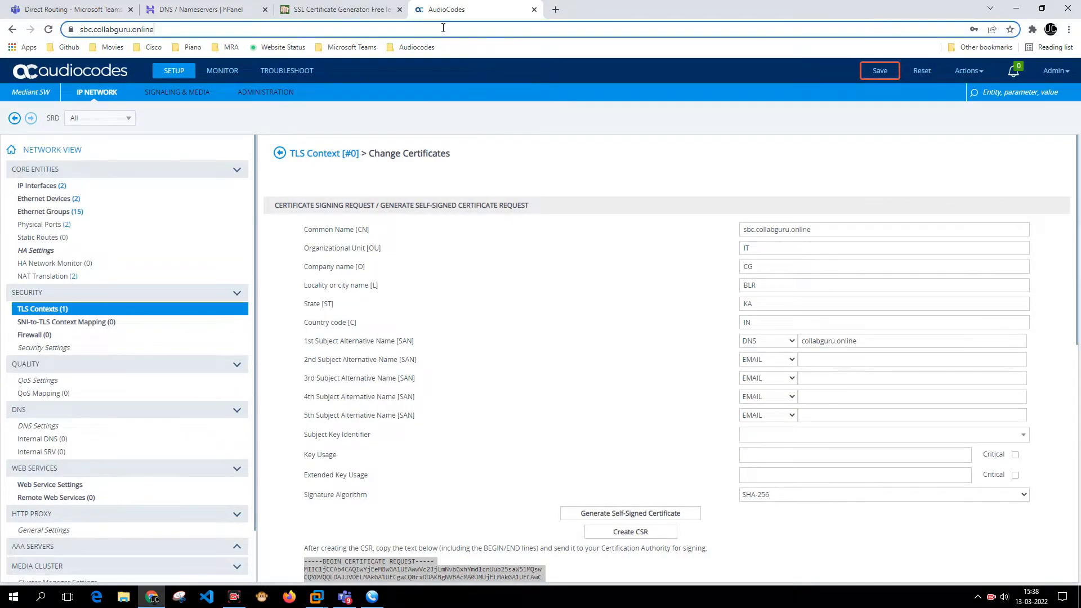
# - Load the copied SBC address in a new tab and expand the certificate warning's advanced details
pyautogui.hotkey('ctrl', 'c')
pyautogui.hotkey('ctrl', 't')
pyautogui.hotkey('ctrl', 'v')
pyautogui.press('Return')
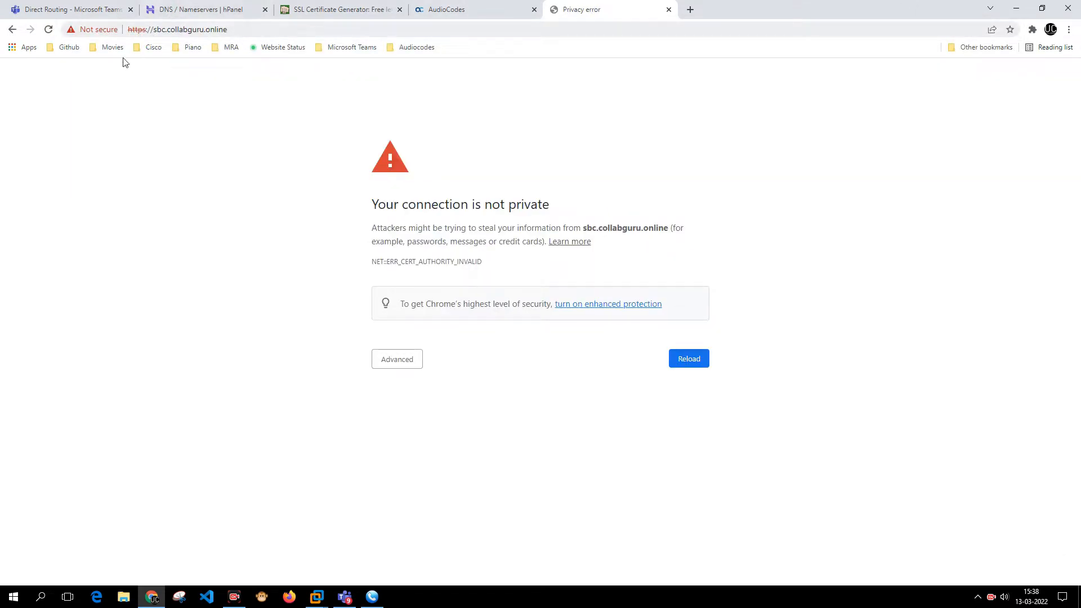
pyautogui.click(390, 366)
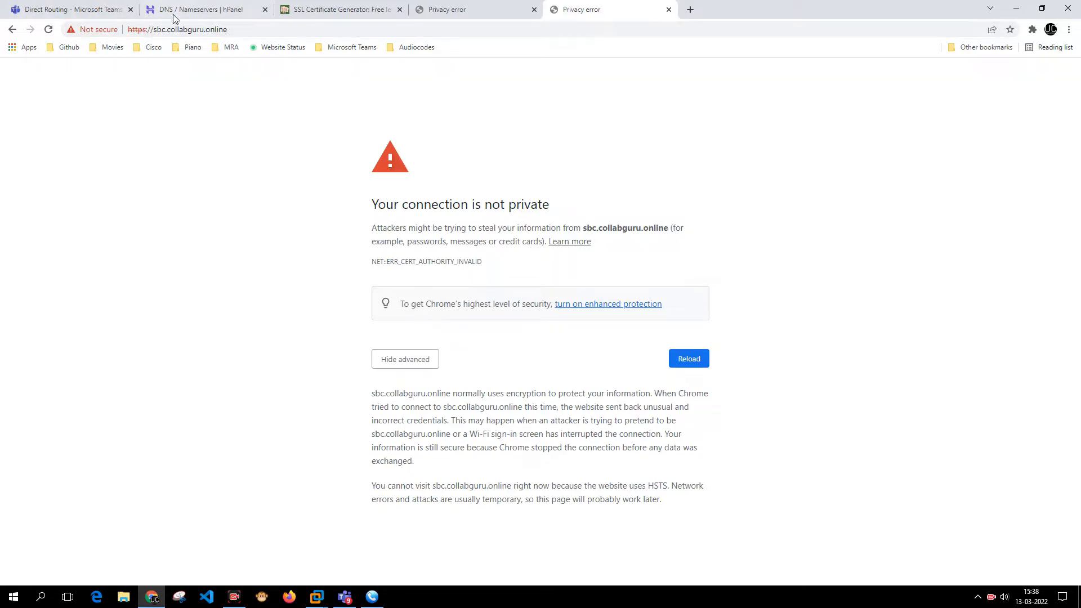
# - Replace the hostname with 192.168.1.181, load it, and expand the warning's advanced details
pyautogui.moveTo(151, 30); pyautogui.dragTo(388, 11)
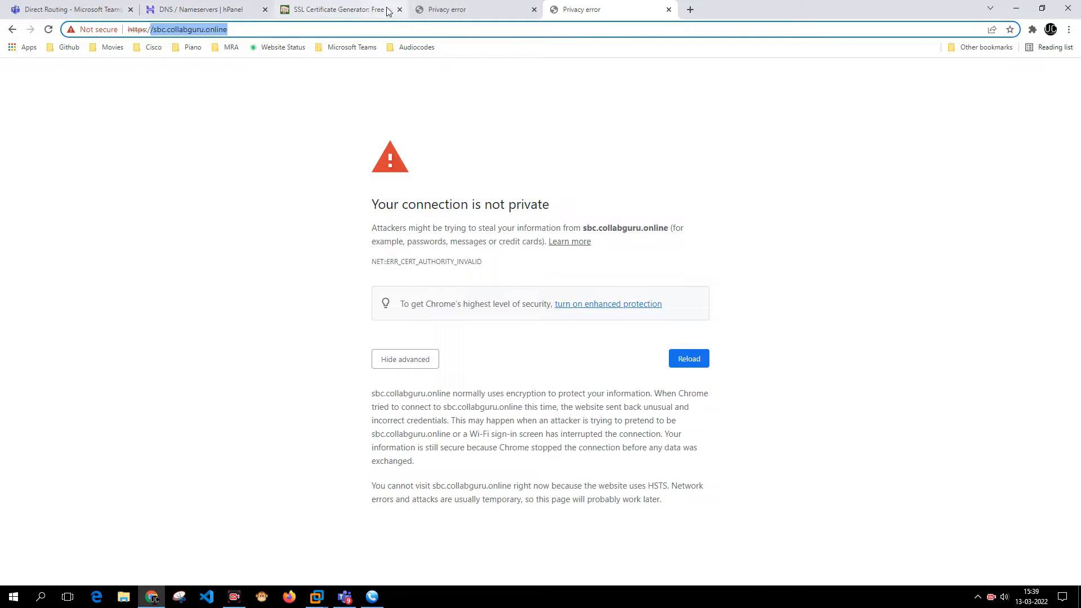
pyautogui.press('Right')
pyautogui.hotkey('ctrl', 'shift', 'Left')
pyautogui.hotkey('ctrl', 'shift', 'Left')
pyautogui.hotkey('ctrl', 'shift', 'Left')
pyautogui.write('192.168.1.18')
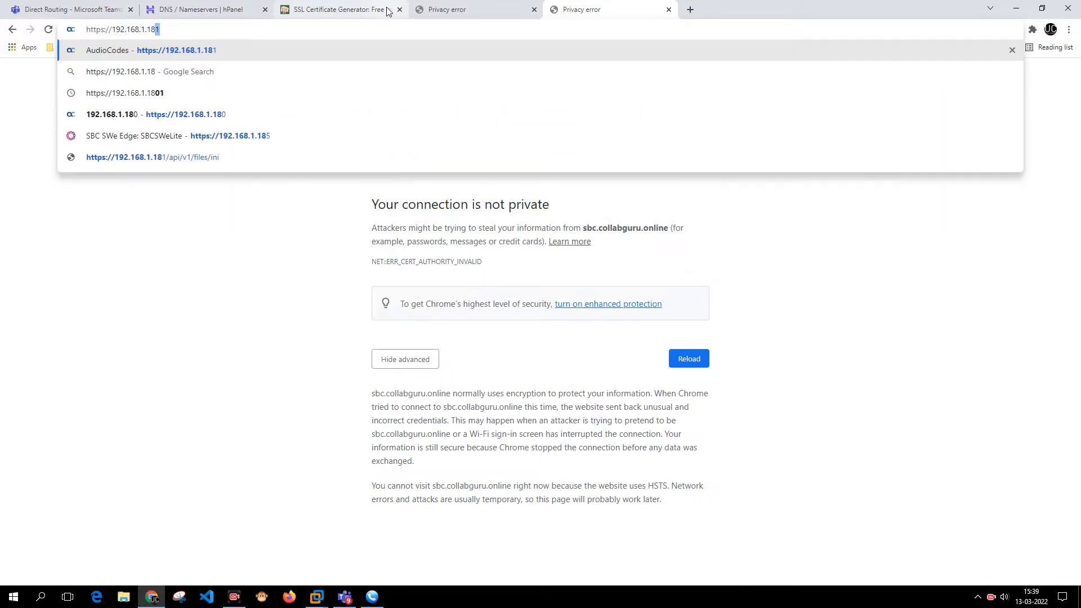
pyautogui.write('1')
pyautogui.press('Return')
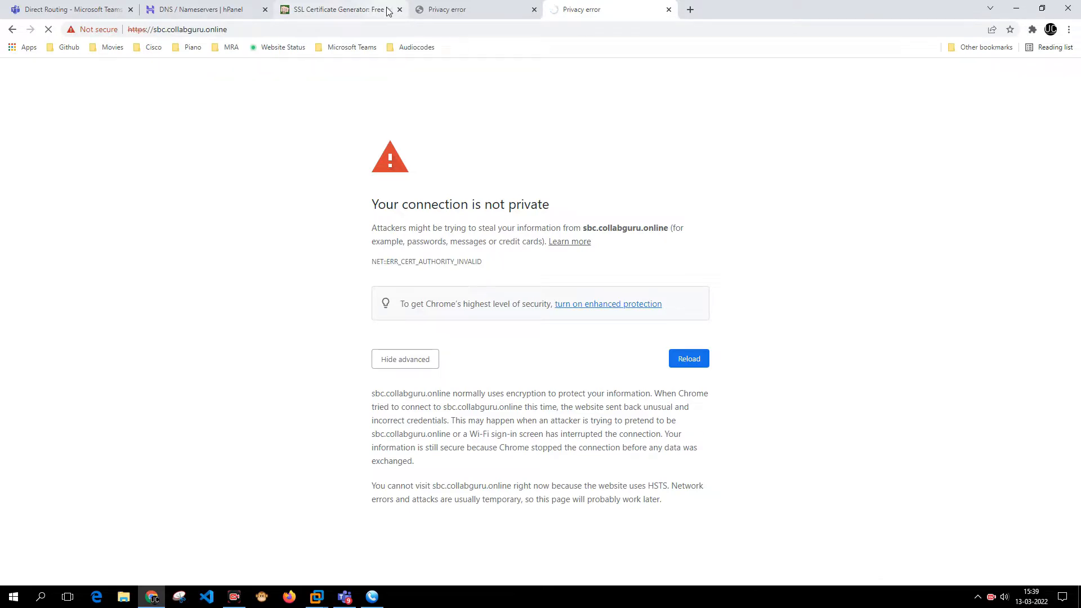
pyautogui.click(376, 29)
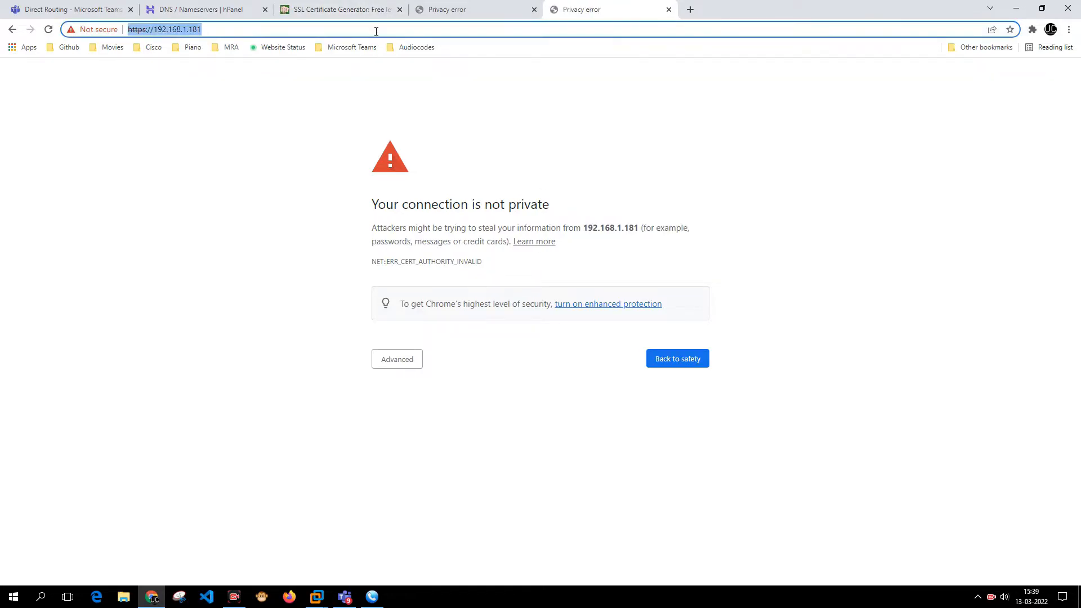
pyautogui.click(388, 361)
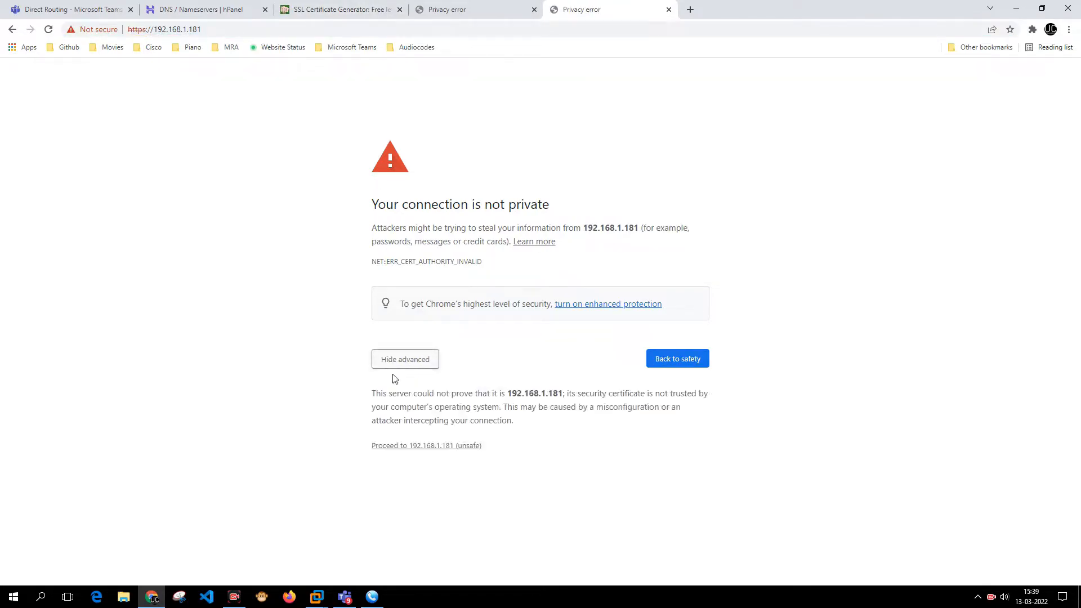
# - Proceed past the warning to 192.168.1.181 and log in with the admin credentials
pyautogui.click(422, 448)
pyautogui.write('Am')
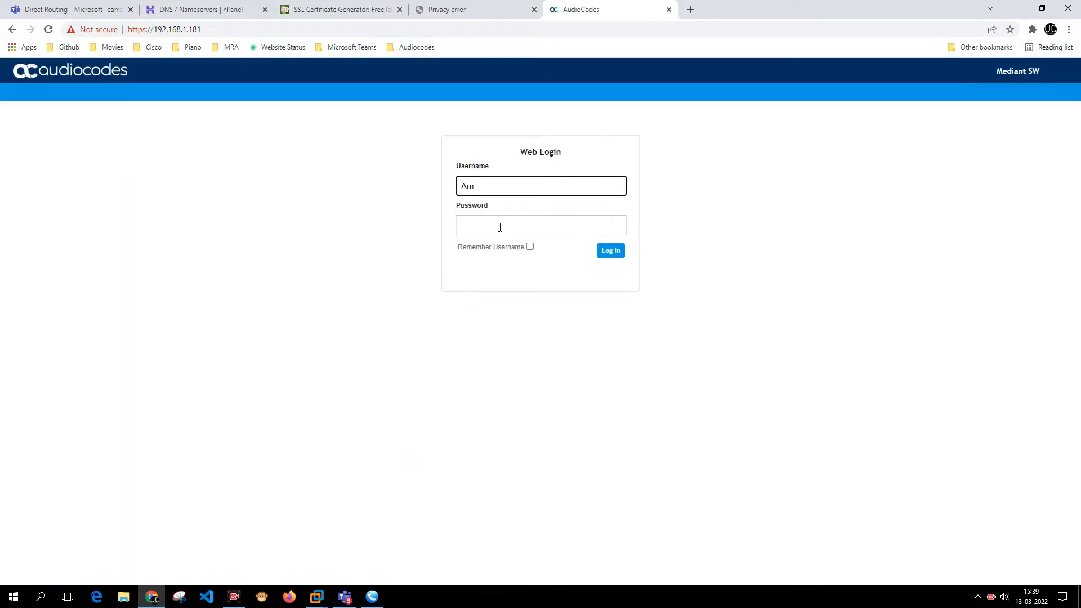
pyautogui.press('BackSpace')
pyautogui.write('dmin')
pyautogui.press('Tab')
pyautogui.write('A')
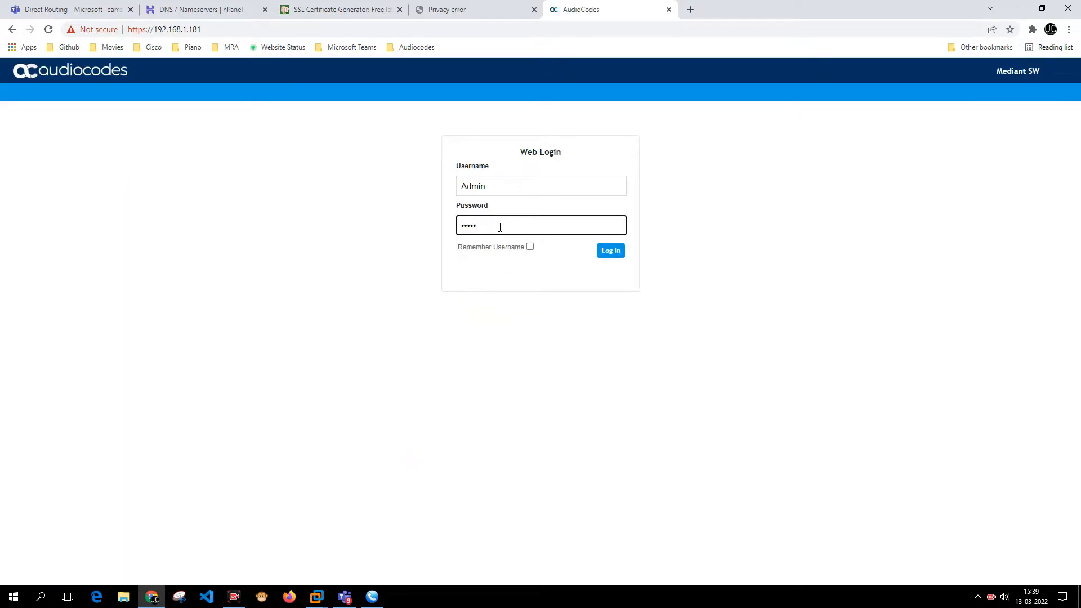
pyautogui.press('Return')
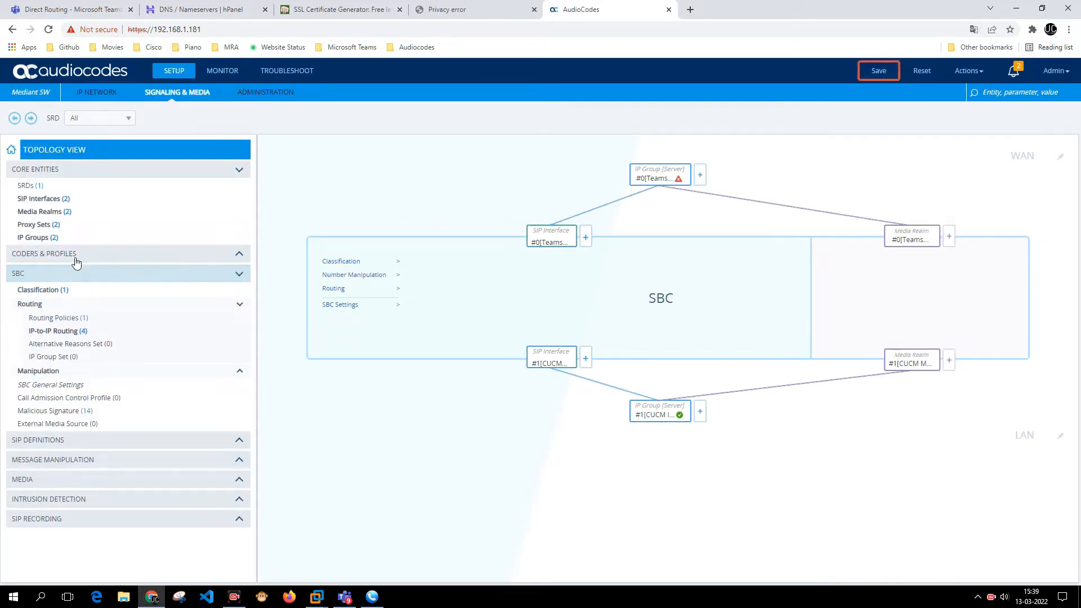
# - Create a new CSR from the GoDaddy TLS context's Change Certificate page
pyautogui.click(96, 92)
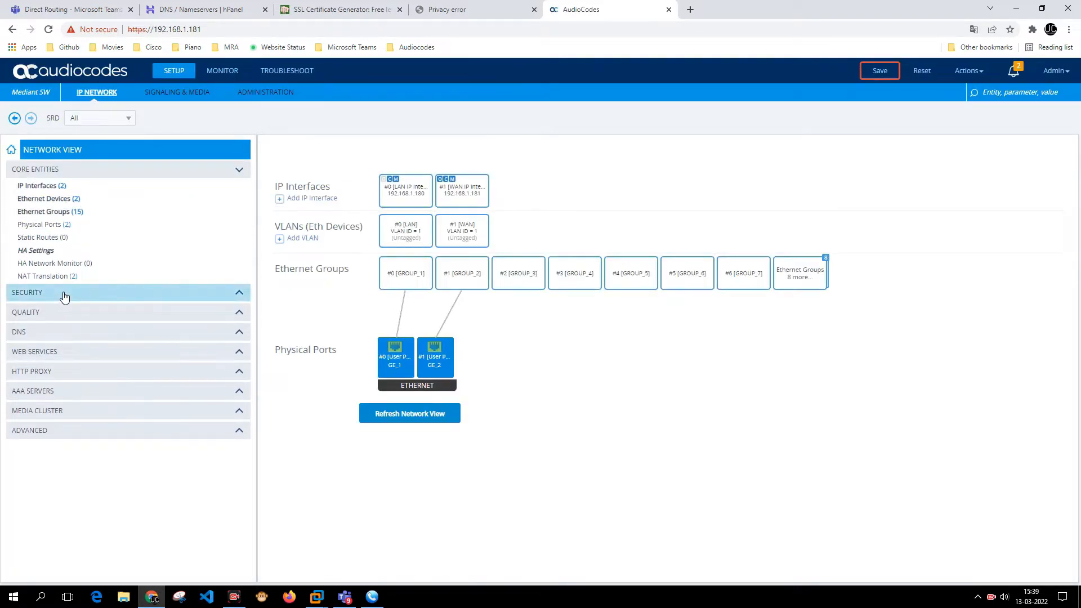
pyautogui.click(65, 292)
pyautogui.click(68, 312)
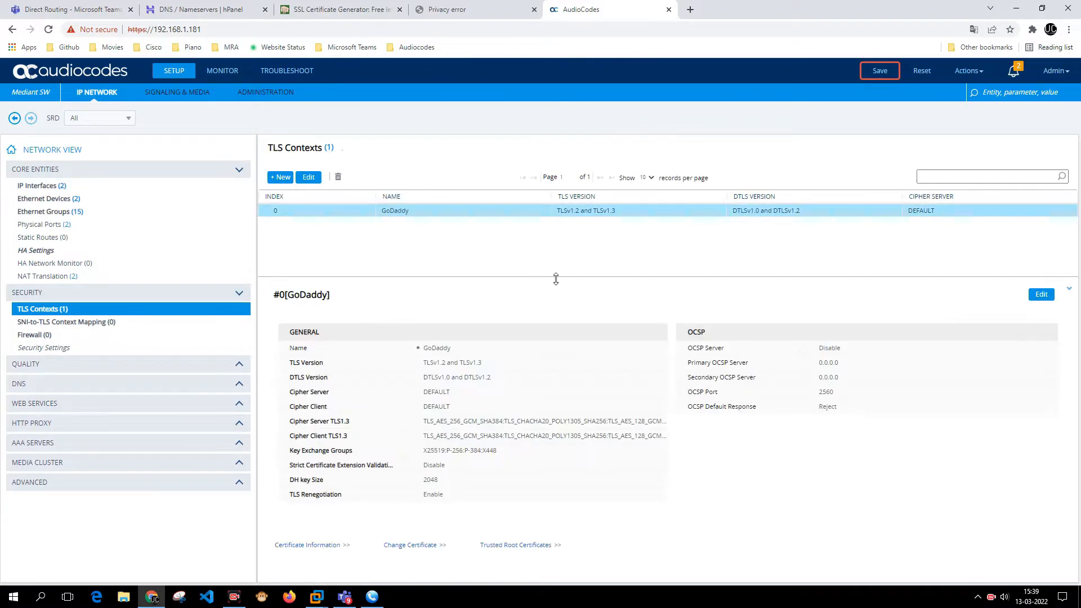
pyautogui.click(410, 545)
pyautogui.scroll(-2, 704, 366)
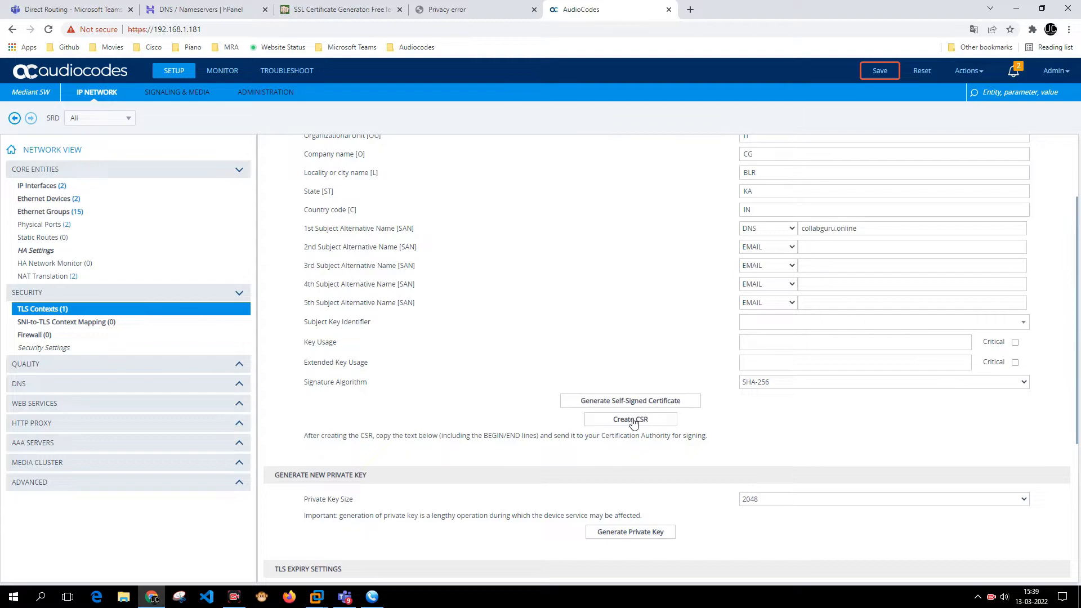
pyautogui.click(631, 419)
# - Select the full generated CSR text from BEGIN through END
pyautogui.scroll(-5, 278, 333)
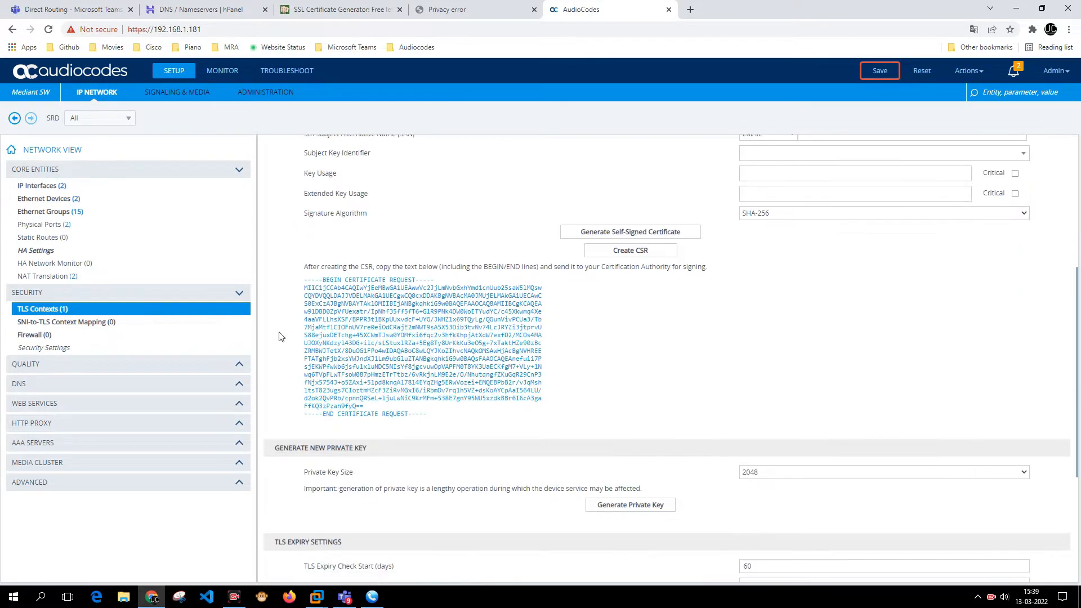
pyautogui.moveTo(306, 280); pyautogui.dragTo(442, 423)
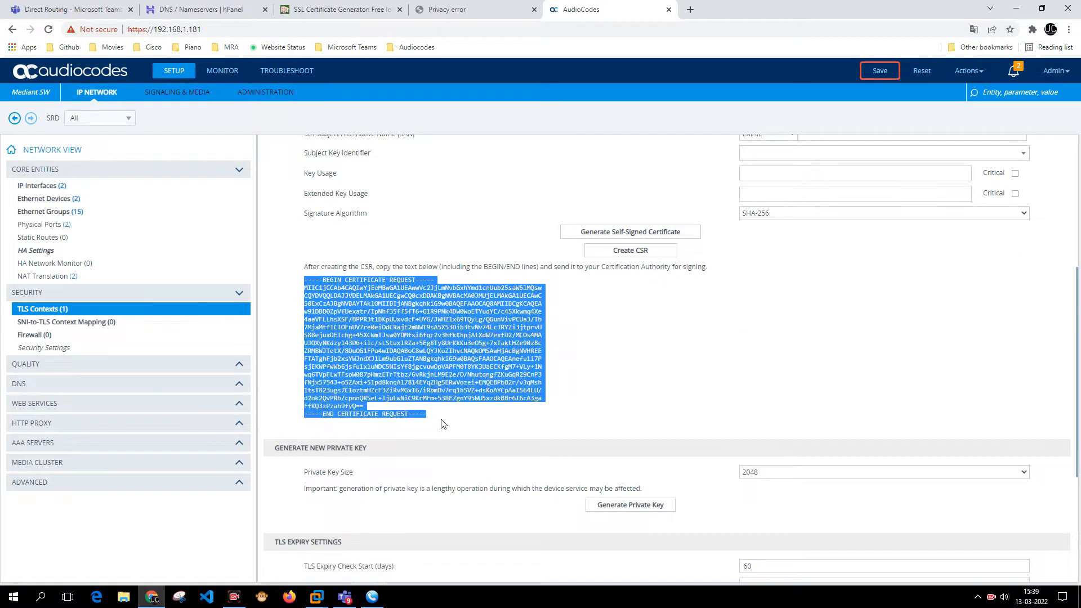
pyautogui.scroll(5, 437, 350)
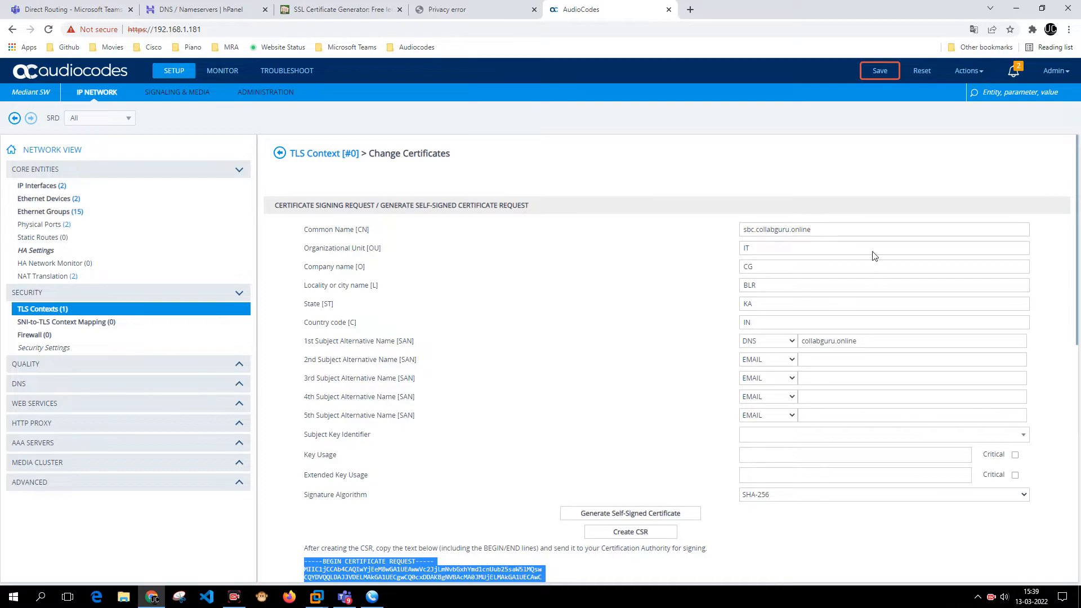
pyautogui.scroll(-4, 729, 393)
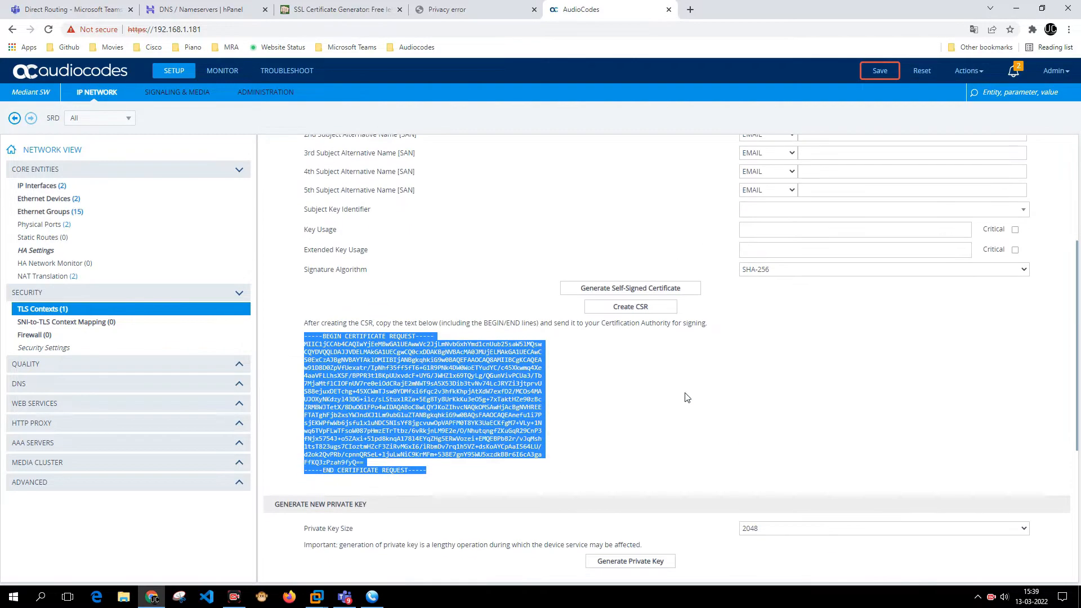
pyautogui.scroll(-5, 633, 402)
pyautogui.scroll(9, 633, 402)
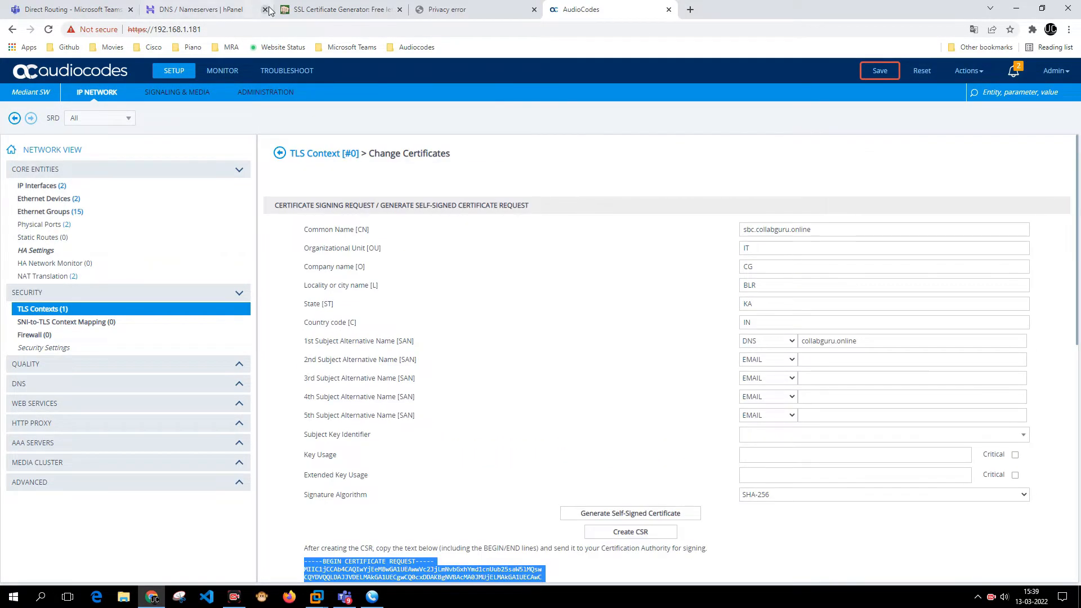
pyautogui.click(466, 10)
pyautogui.rightClick(465, 10)
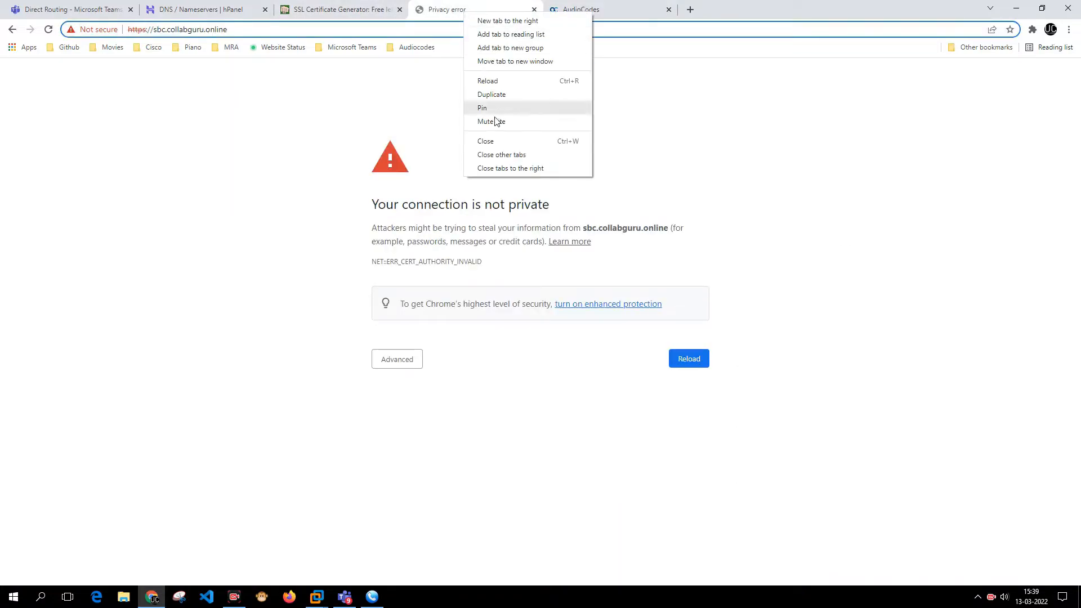
# - Close the leftover privacy-error tab and enter sbc.collabguru.online as PunchSalad's domain name
pyautogui.click(491, 139)
pyautogui.click(358, 4)
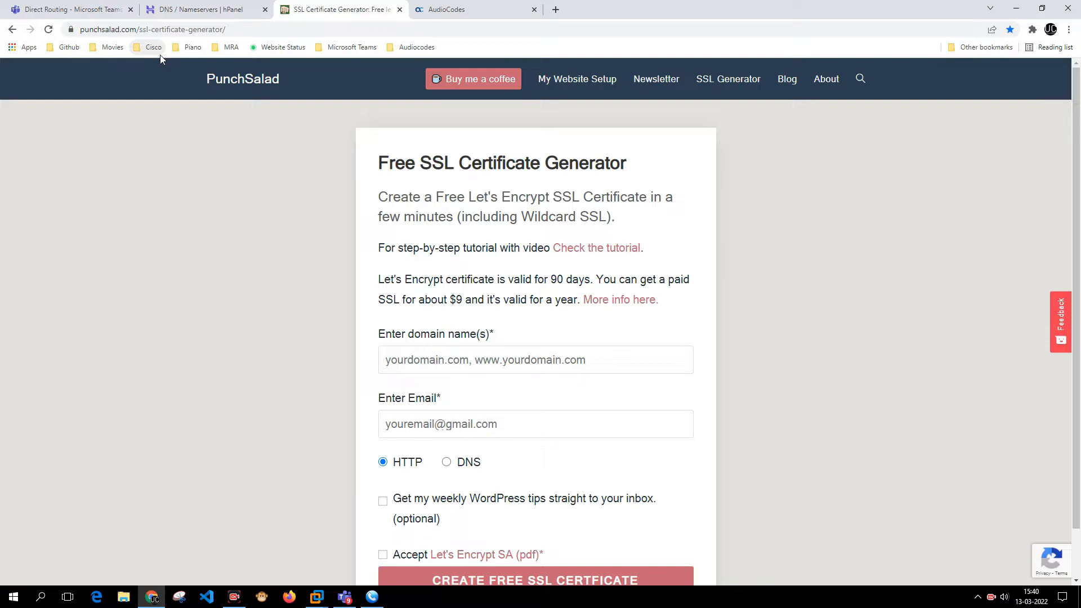
pyautogui.click(423, 367)
pyautogui.click(424, 388)
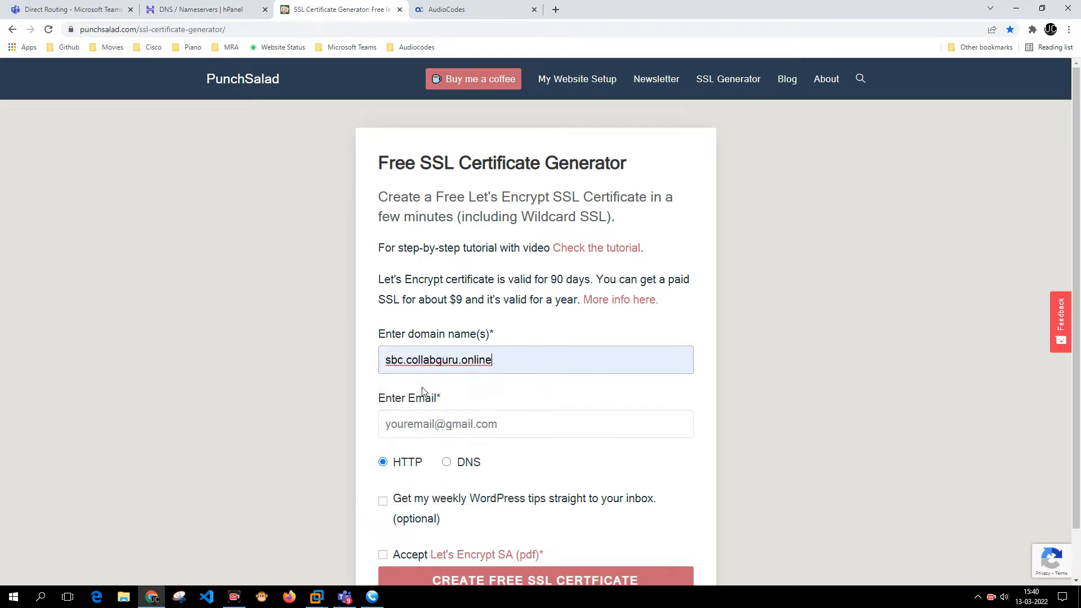
# - Fill in the contact e-mail from the saved autofill suggestion
pyautogui.click(441, 430)
pyautogui.press('Down')
pyautogui.press('Return')
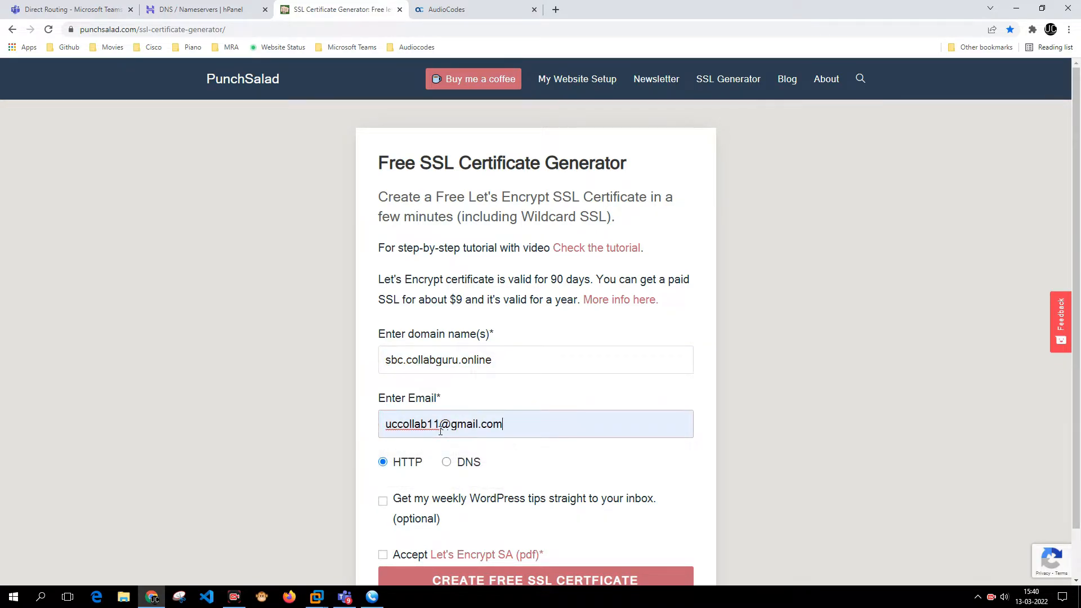
pyautogui.scroll(-1, 345, 262)
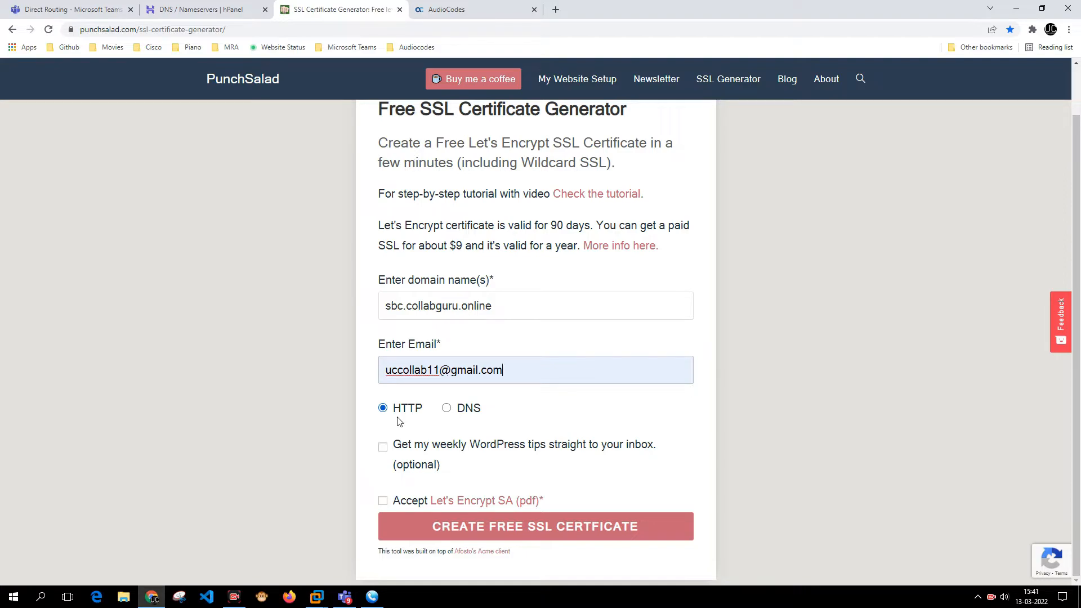
# - Choose DNS verification, accept the Let's Encrypt subscriber agreement, and submit the certificate request
pyautogui.click(448, 411)
pyautogui.click(383, 506)
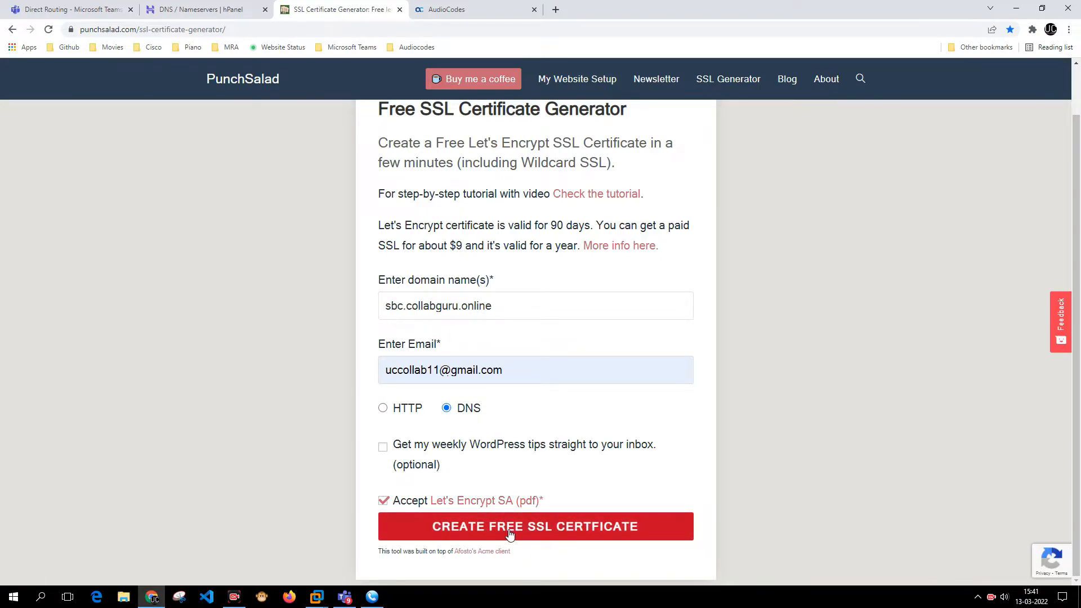
pyautogui.click(510, 536)
pyautogui.click(524, 534)
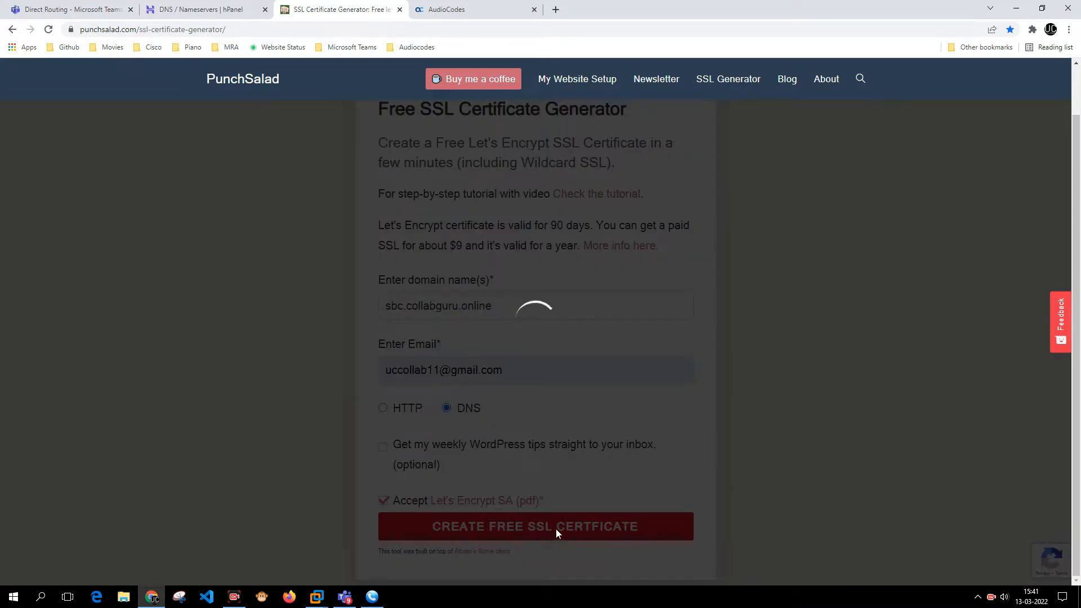
# - Review the verification page, highlighting the verify-ownership heading and domain sbc.collabguru.online
pyautogui.scroll(-2, 558, 483)
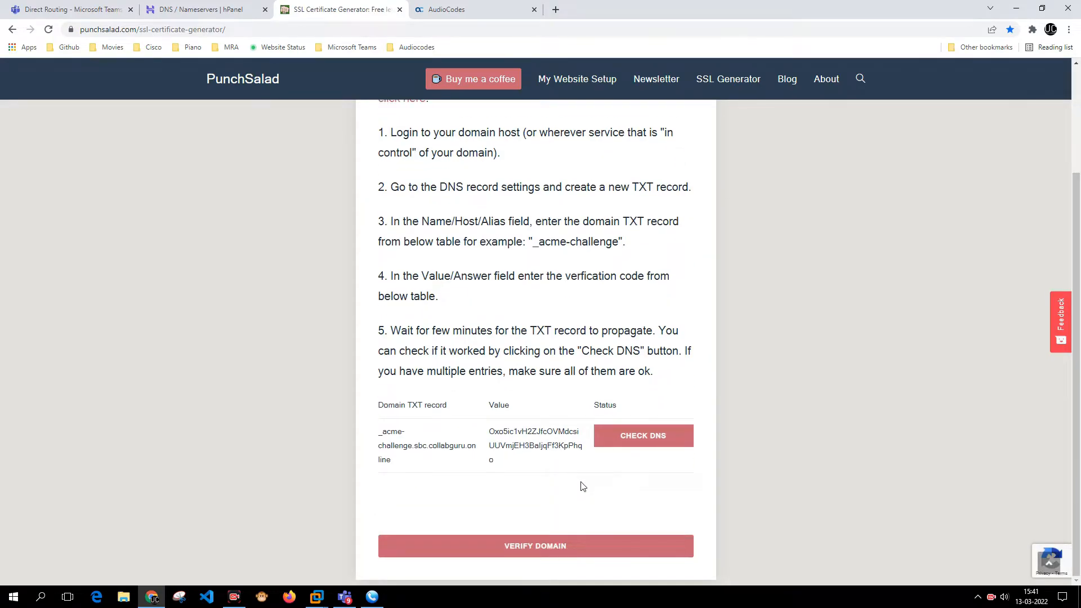
pyautogui.scroll(2, 579, 485)
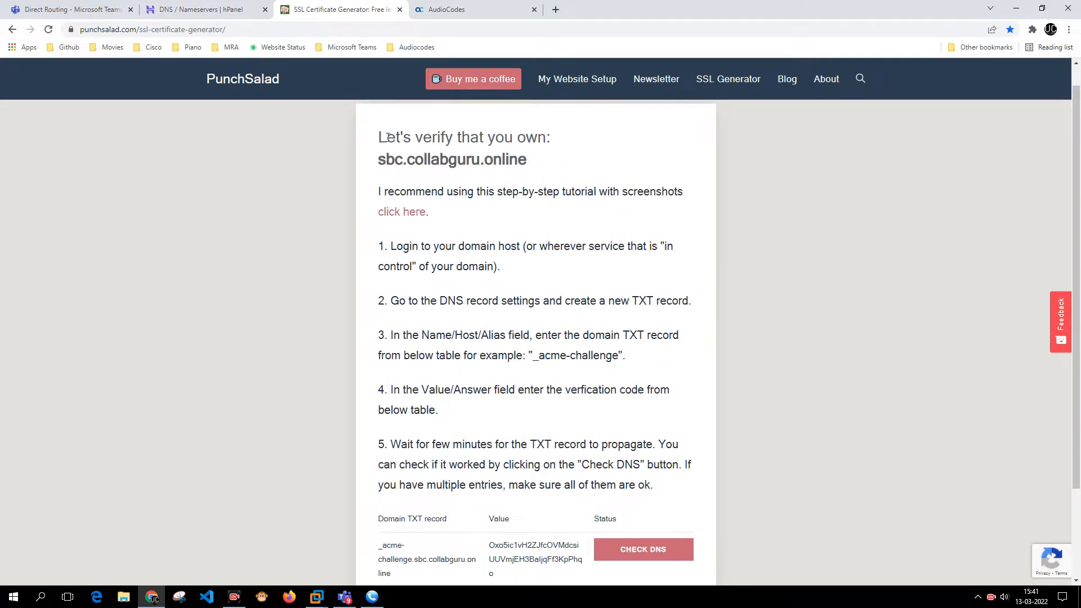
pyautogui.moveTo(388, 135); pyautogui.dragTo(538, 138)
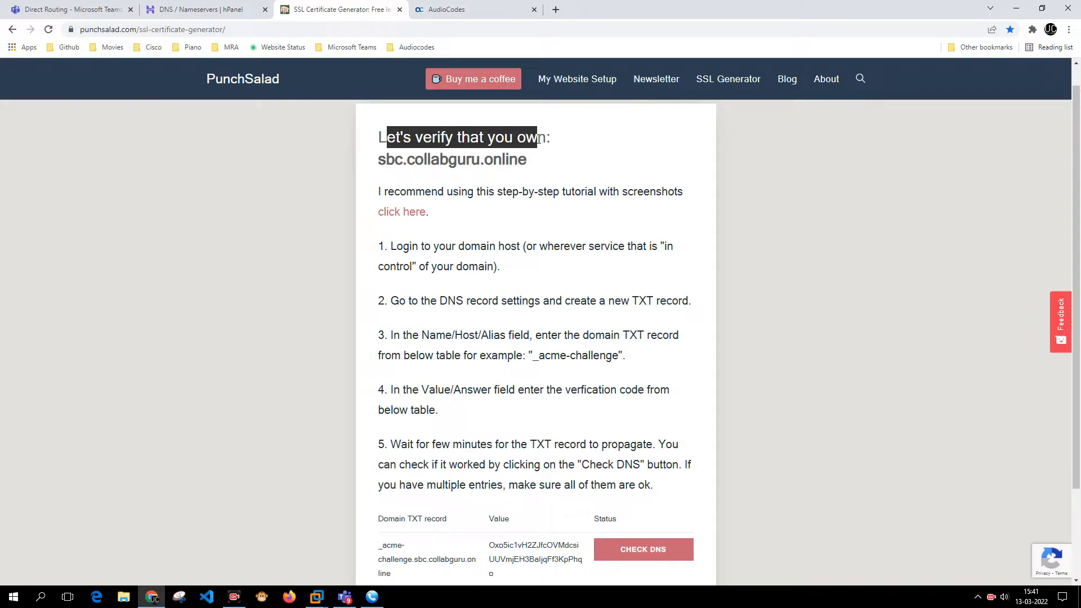
pyautogui.moveTo(388, 165); pyautogui.dragTo(529, 164)
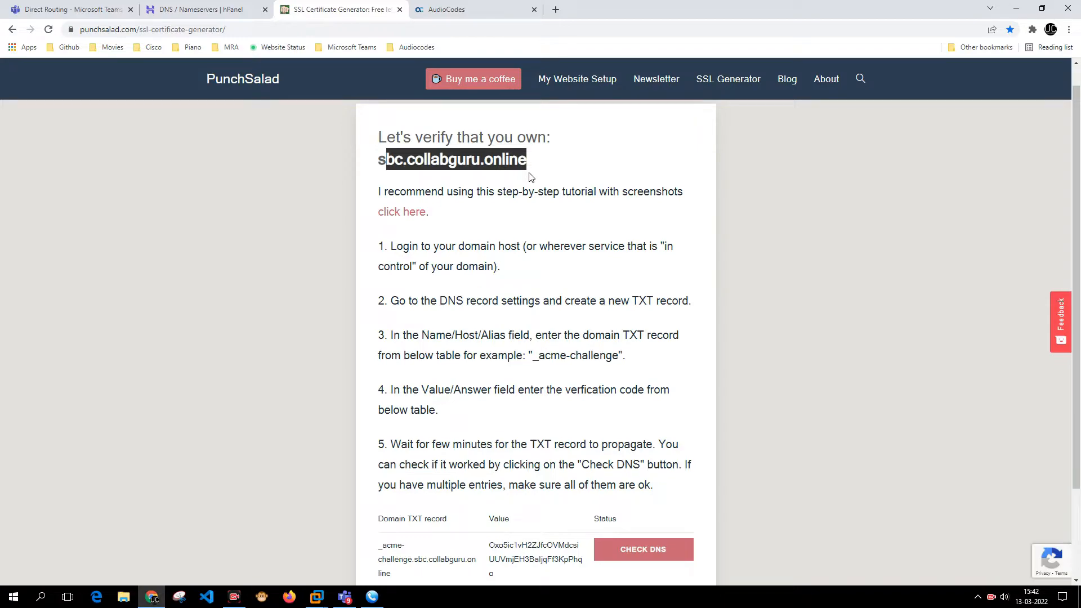
# - Go through instruction steps 1–4 for creating the _acme-challenge TXT record name and value
pyautogui.scroll(-1, 417, 225)
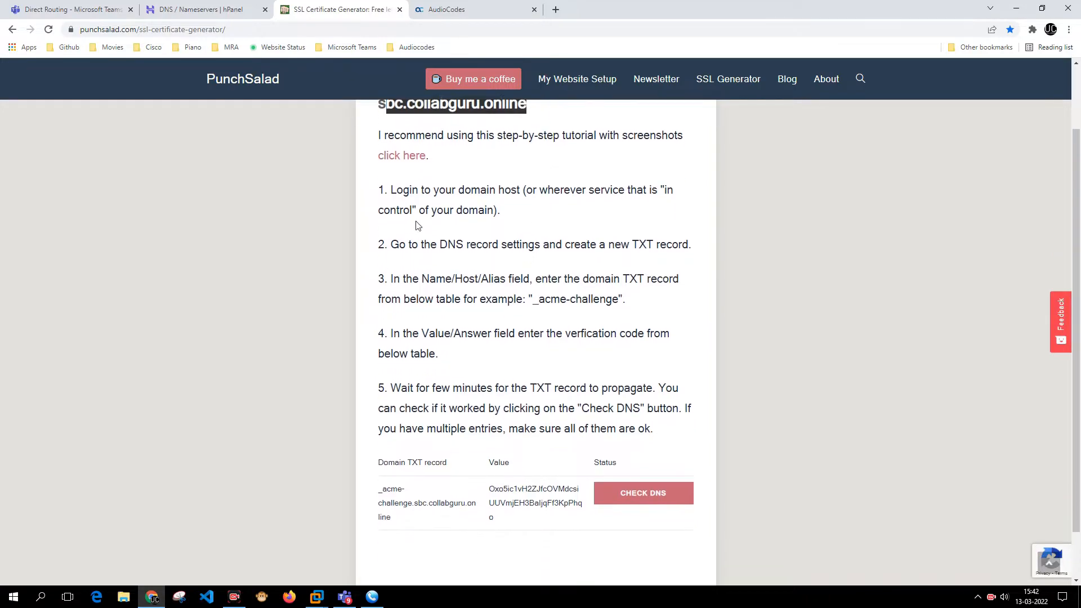
pyautogui.moveTo(397, 191); pyautogui.dragTo(540, 216)
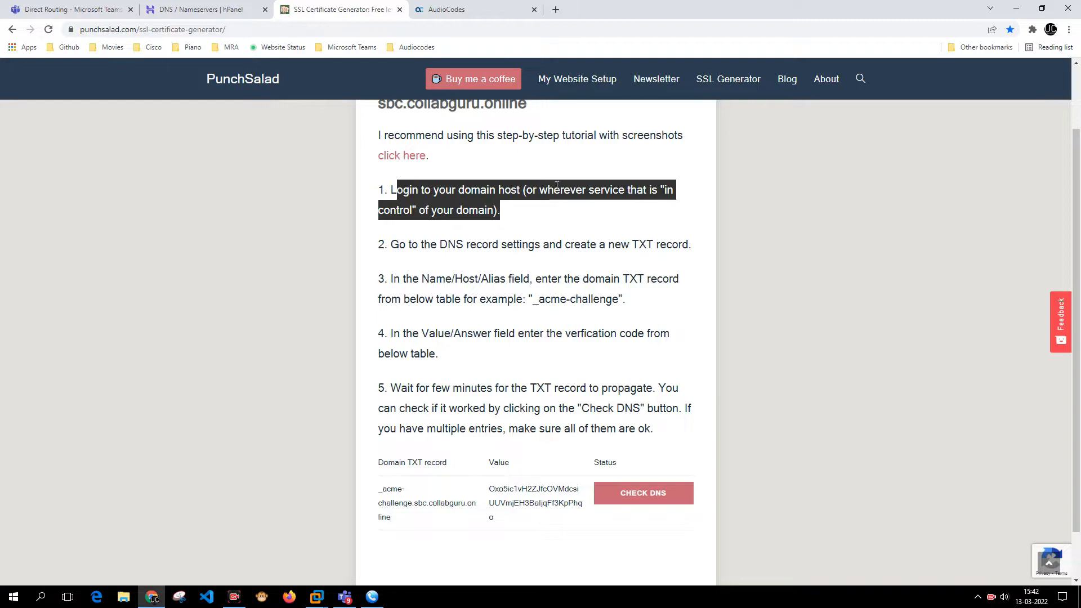
pyautogui.moveTo(392, 245); pyautogui.dragTo(682, 249)
pyautogui.moveTo(400, 280); pyautogui.dragTo(670, 298)
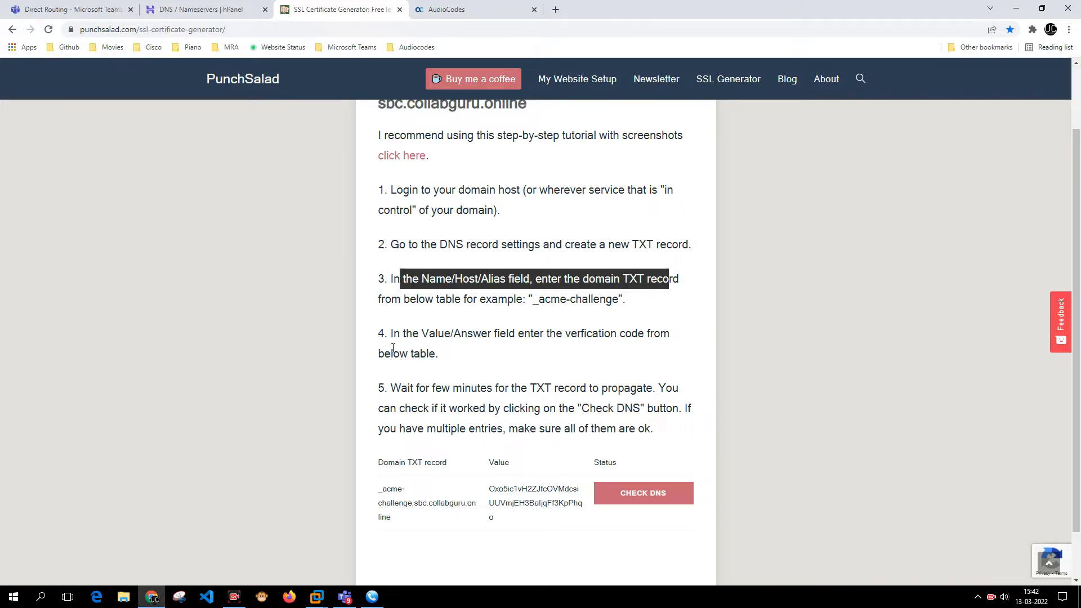
pyautogui.moveTo(392, 340); pyautogui.dragTo(465, 354)
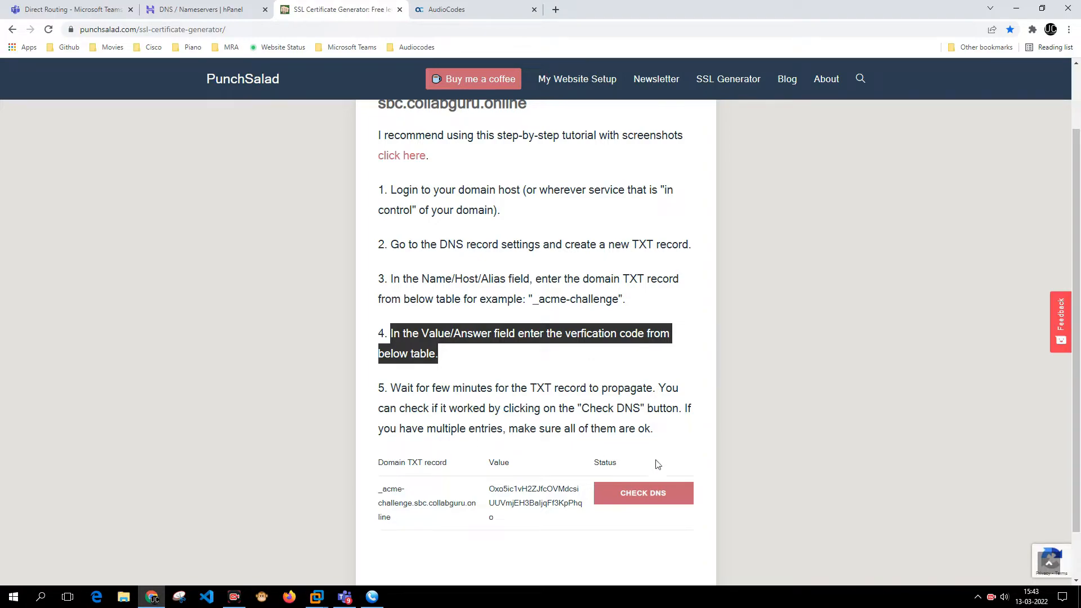
# - Run CHECK DNS, dismiss the DNS Record OK alert, and select the _acme-challenge record name
pyautogui.scroll(-1, 653, 459)
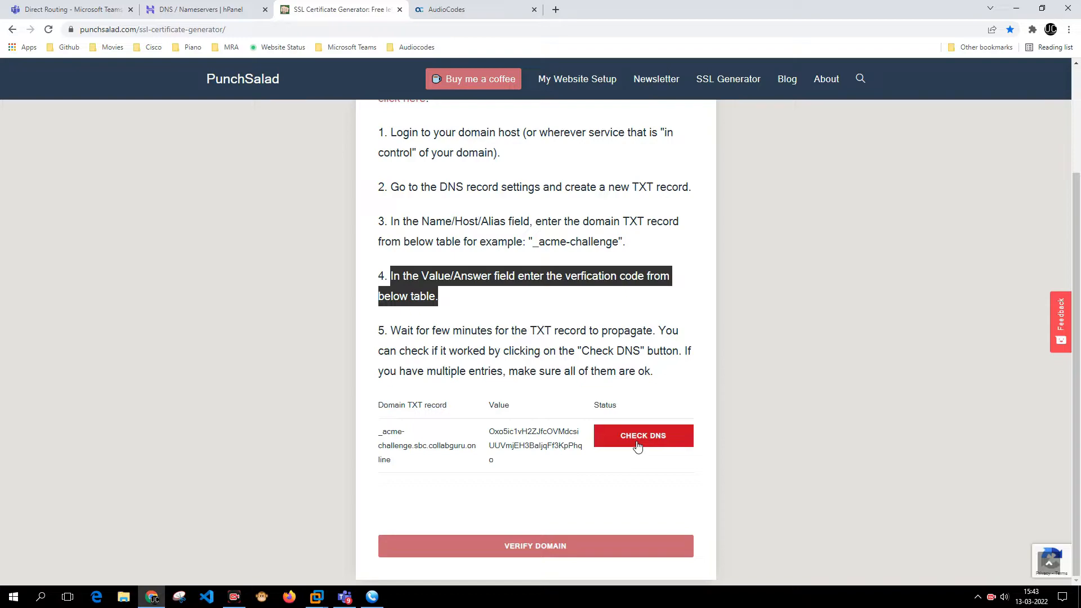
pyautogui.click(638, 446)
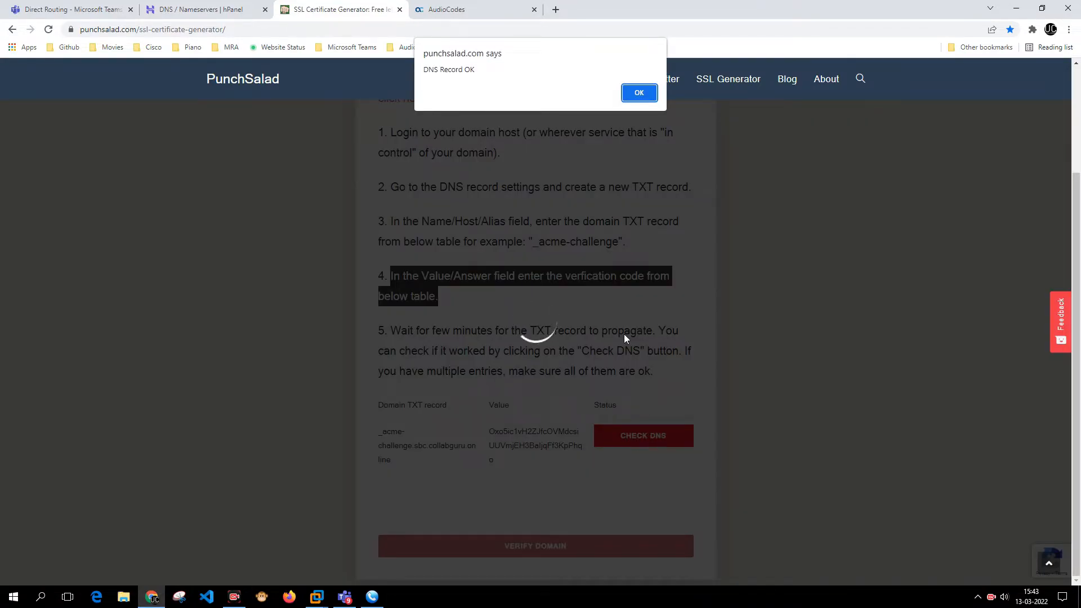
pyautogui.click(638, 100)
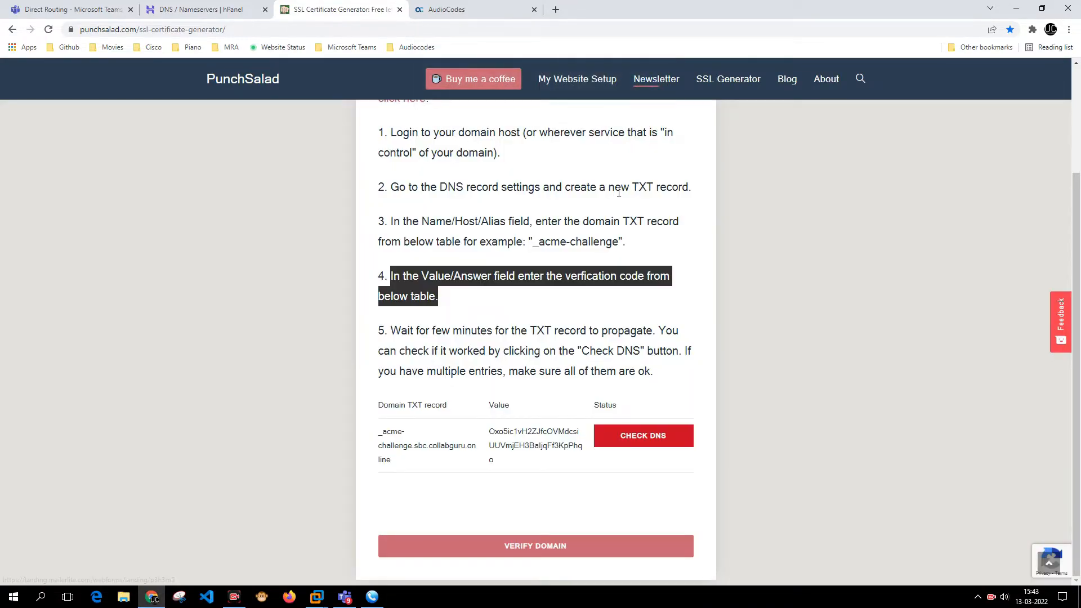
pyautogui.click(377, 435)
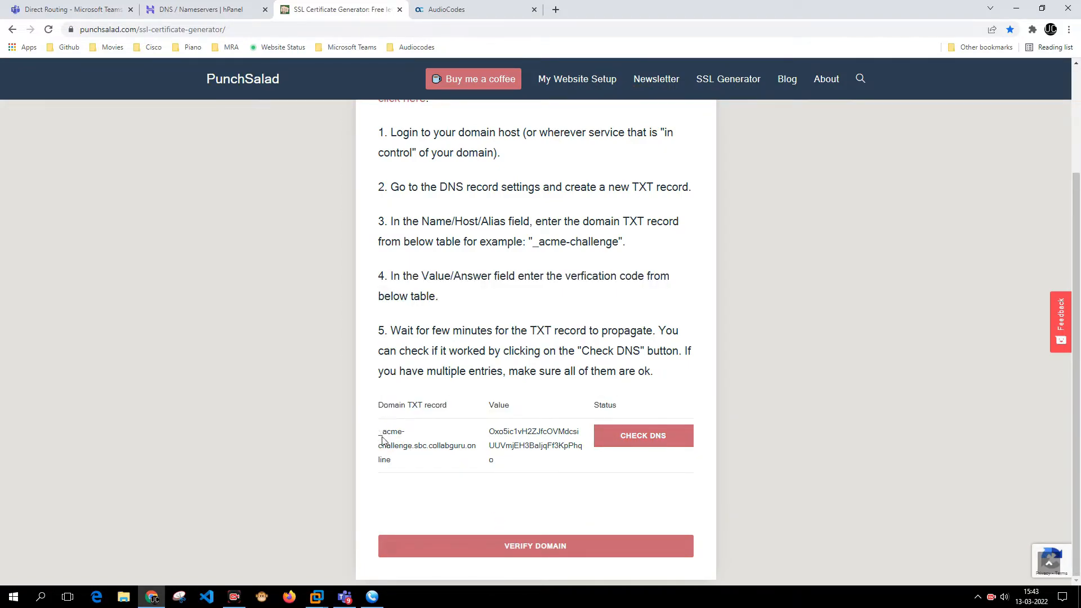
pyautogui.moveTo(379, 432); pyautogui.dragTo(394, 461)
pyautogui.hotkey('ctrl', 'c')
# - Search the hPanel DNS records, then copy the TXT verification value from the certificate generator
pyautogui.click(186, 10)
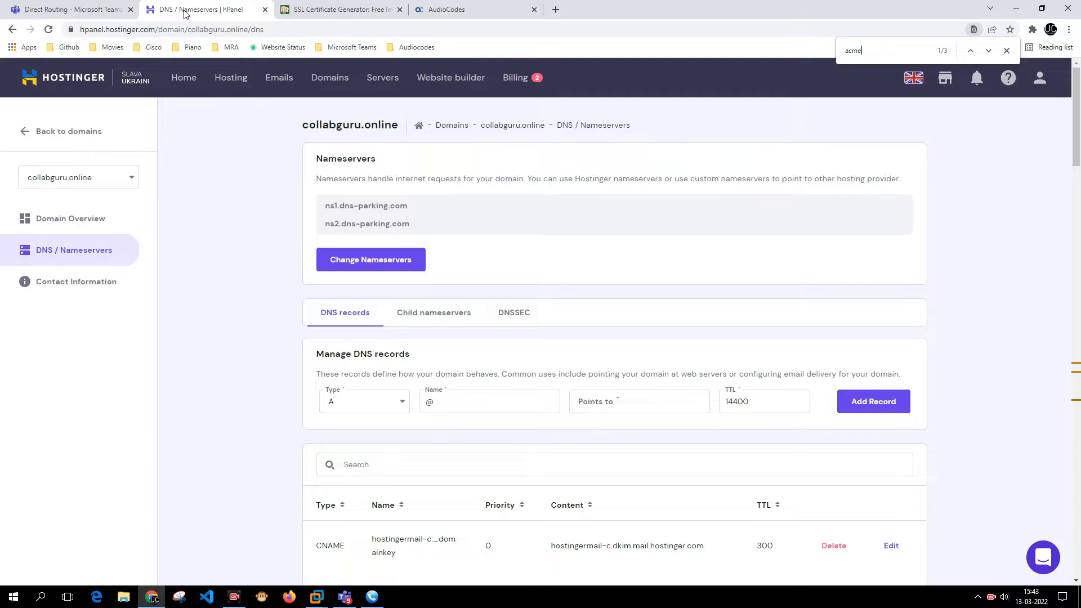
pyautogui.hotkey('ctrl', 'v')
pyautogui.hotkey('ctrl', '+')
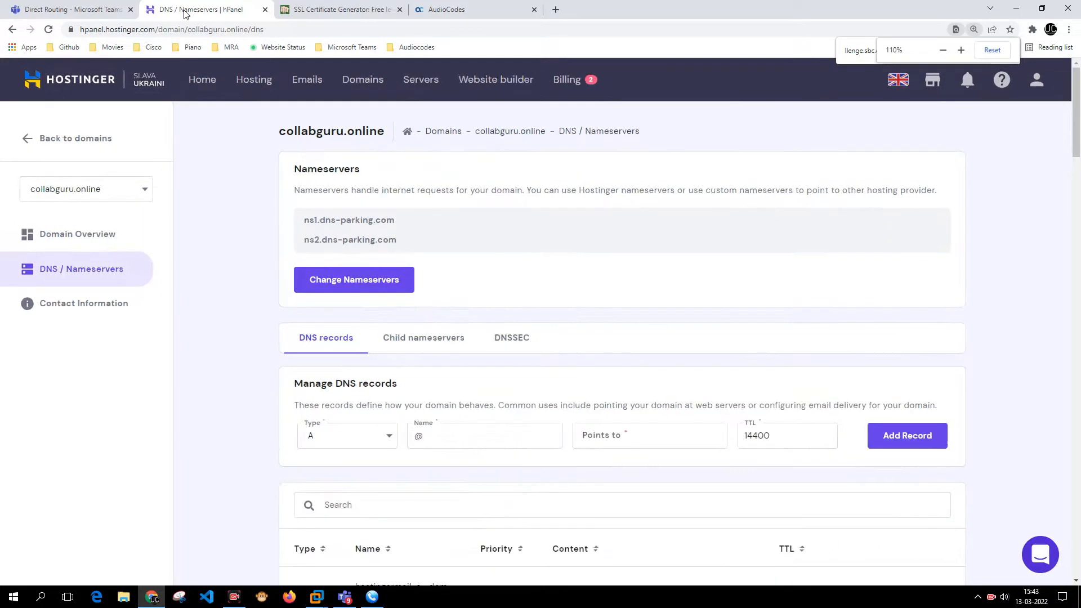
pyautogui.hotkey('ctrl', '+')
pyautogui.hotkey('ctrl', '-')
pyautogui.press('BackSpace')
pyautogui.press('BackSpace')
pyautogui.press('BackSpace')
pyautogui.press('BackSpace')
pyautogui.press('BackSpace')
pyautogui.press('BackSpace')
pyautogui.press('BackSpace')
pyautogui.press('BackSpace')
pyautogui.press('BackSpace')
pyautogui.press('BackSpace')
pyautogui.press('BackSpace')
pyautogui.press('BackSpace')
pyautogui.press('BackSpace')
pyautogui.press('BackSpace')
pyautogui.press('BackSpace')
pyautogui.press('BackSpace')
pyautogui.press('BackSpace')
pyautogui.press('BackSpace')
pyautogui.press('BackSpace')
pyautogui.press('BackSpace')
pyautogui.press('BackSpace')
pyautogui.press('BackSpace')
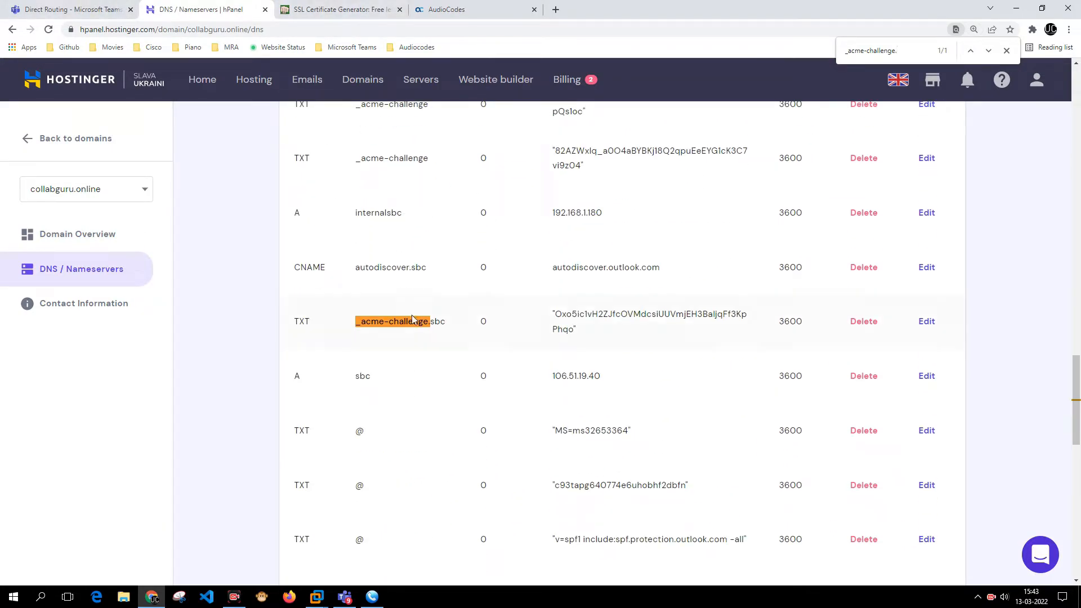
pyautogui.click(373, 7)
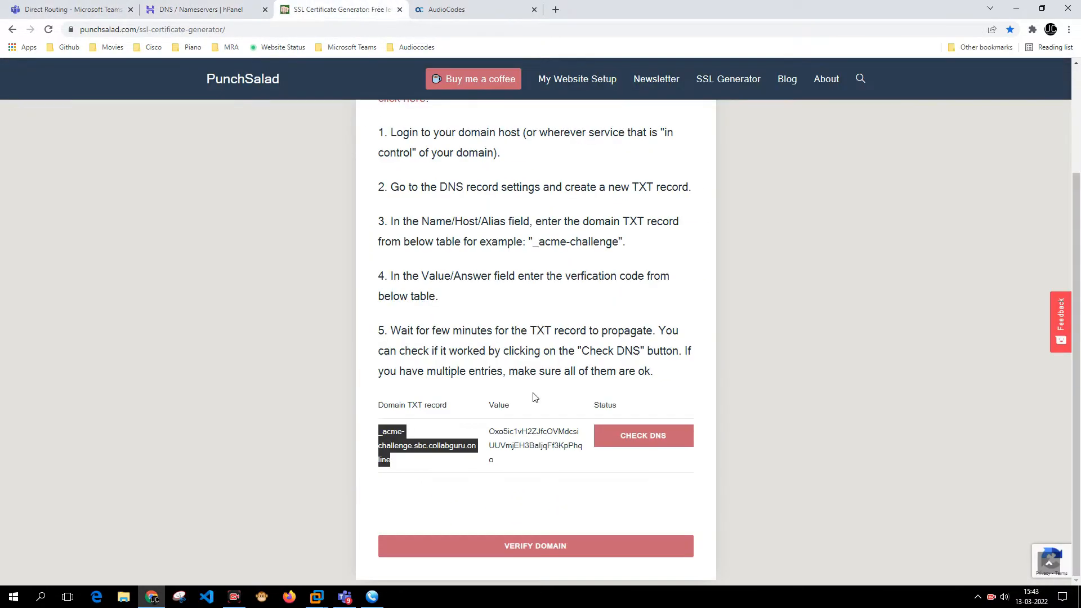
pyautogui.click(493, 441)
pyautogui.doubleClick(492, 441)
pyautogui.hotkey('ctrl', 'c')
# - Find the _acme-challenge.sbc TXT record by its verification value and delete it
pyautogui.click(175, 7)
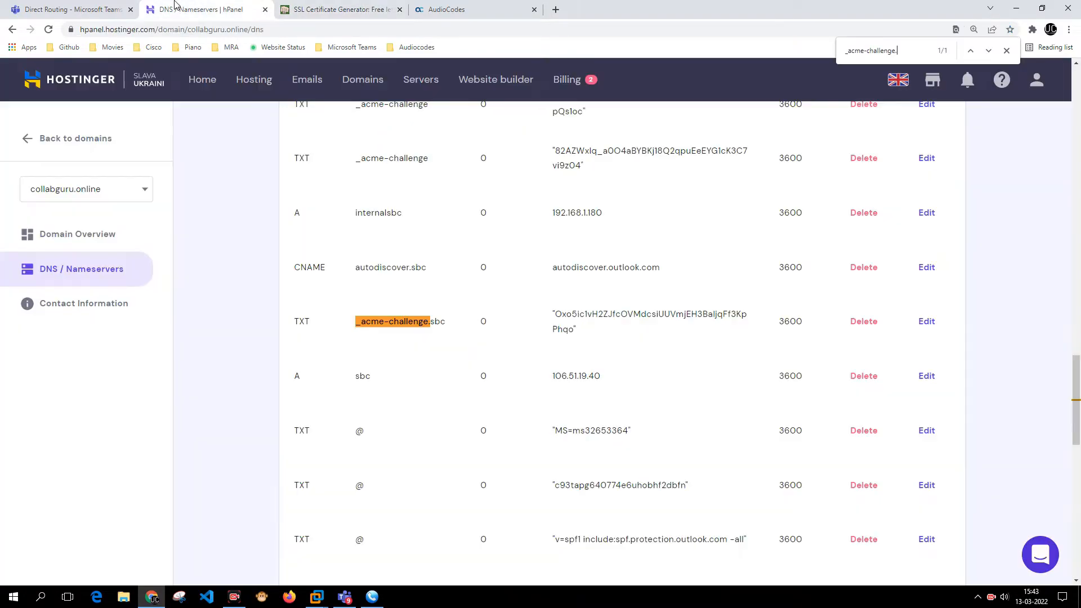
pyautogui.hotkey('ctrl', 'f')
pyautogui.hotkey('ctrl', 'v')
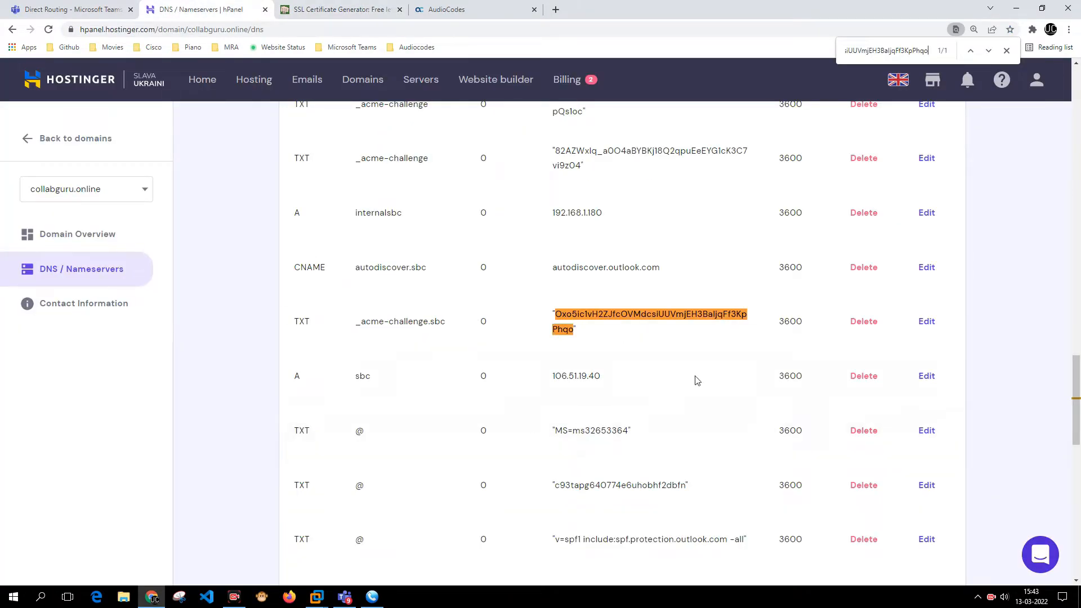
pyautogui.click(873, 322)
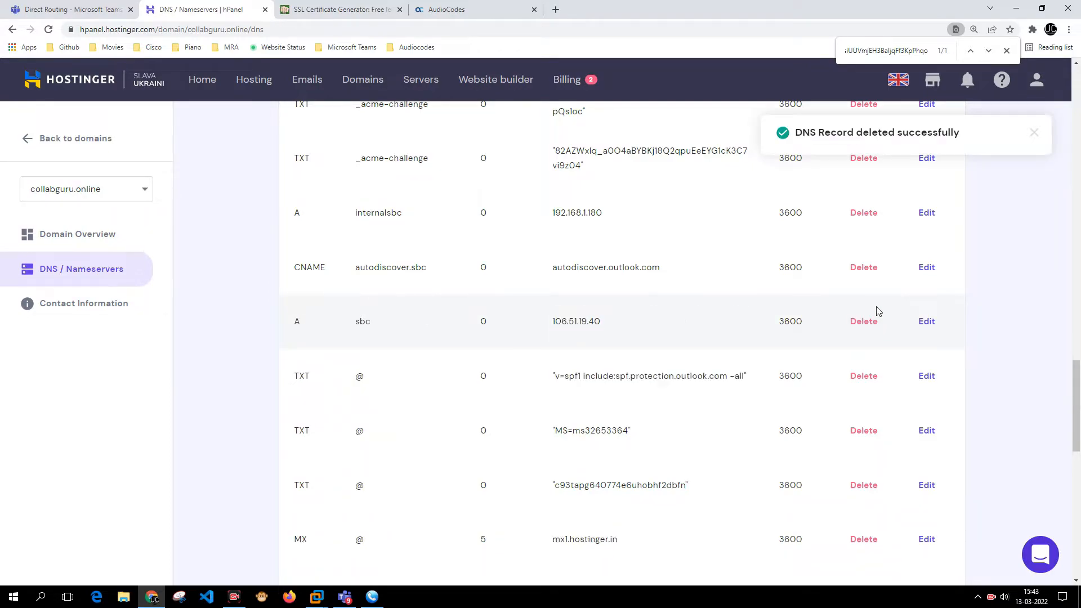
pyautogui.hotkey('ctrl', 'Tab')
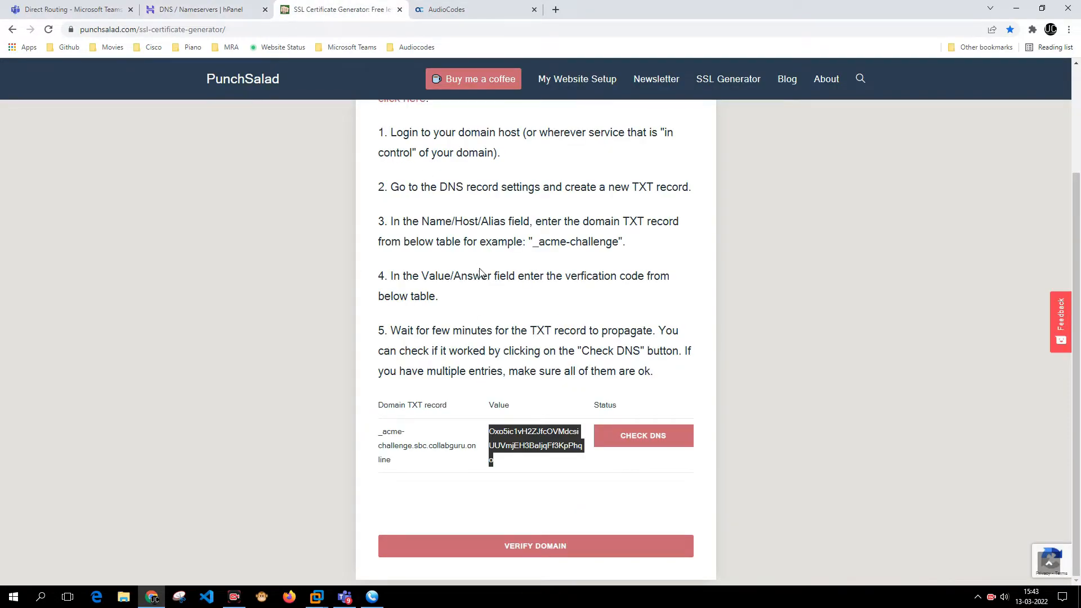
# - Re-check DNS (DNS Record OK) and search the hPanel DNS page for the verification value
pyautogui.click(675, 435)
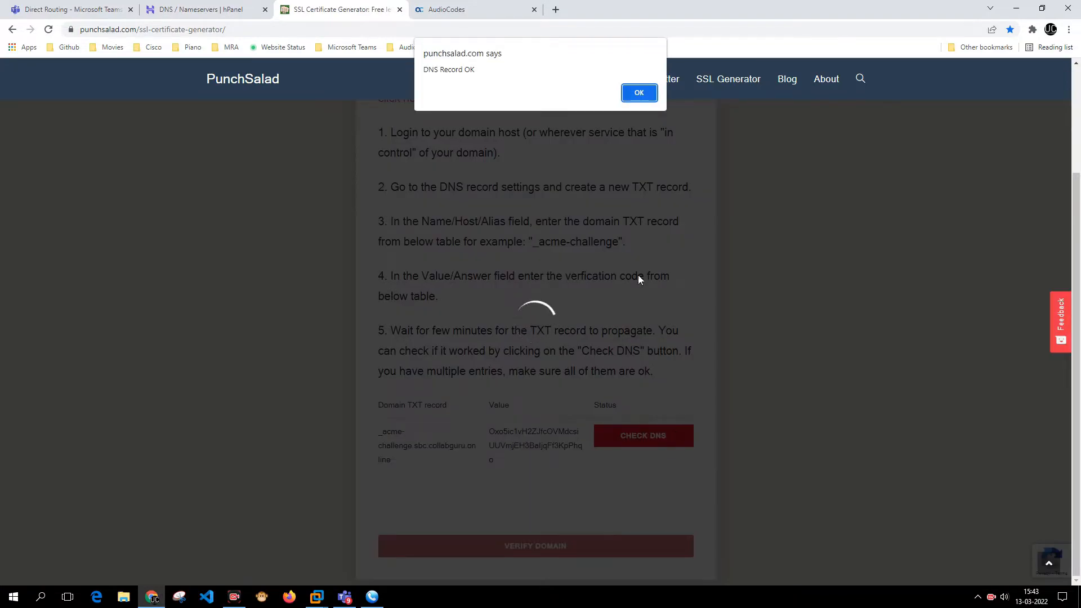
pyautogui.click(638, 92)
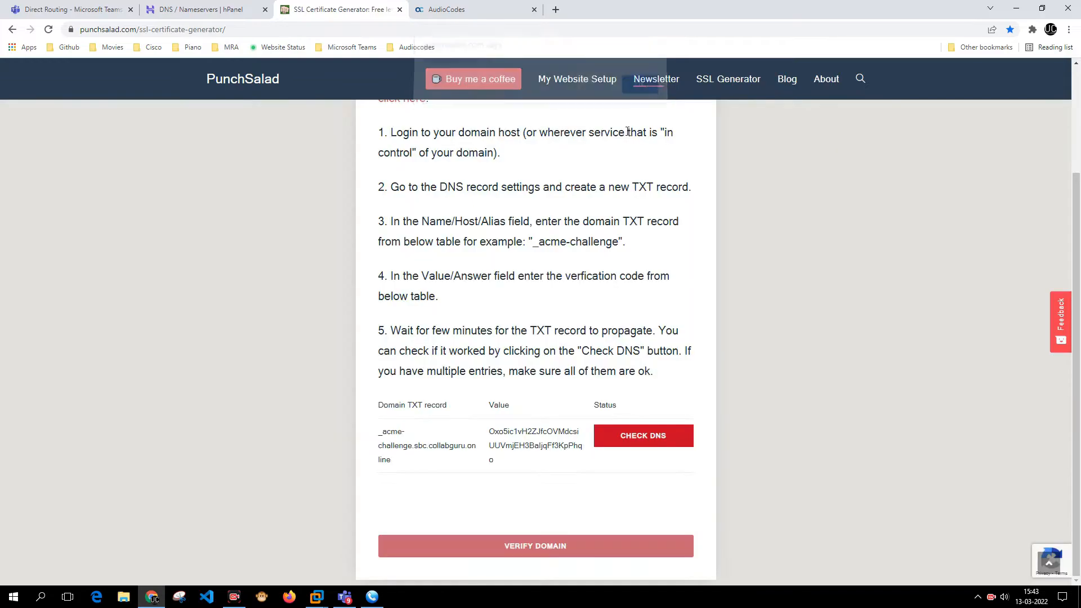
pyautogui.click(195, 7)
pyautogui.hotkey('ctrl', 'v')
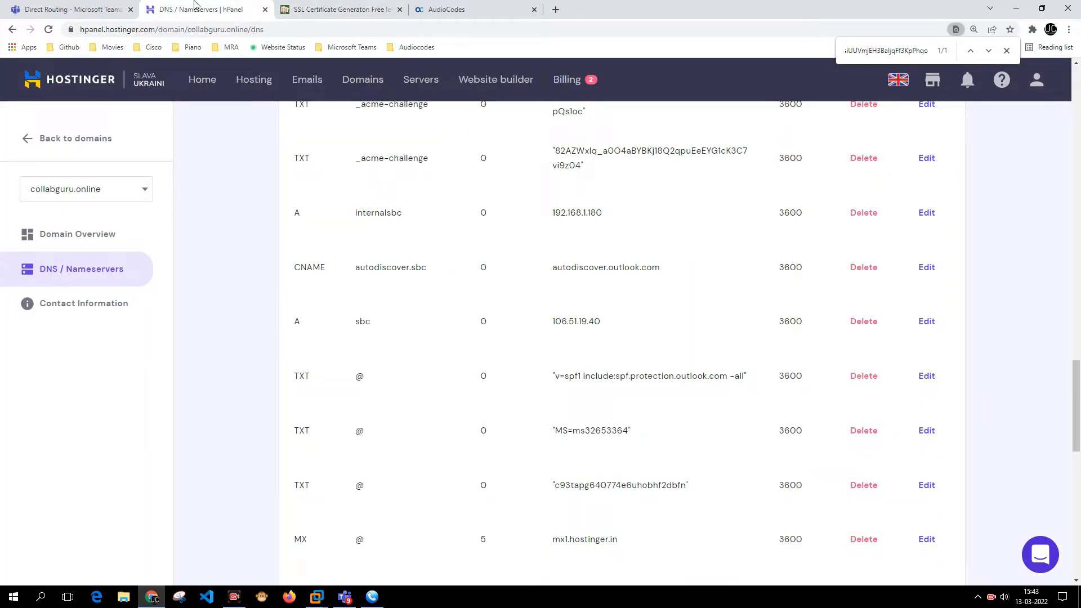
pyautogui.hotkey('ctrl', 'f')
pyautogui.hotkey('ctrl', 'v')
pyautogui.hotkey('ctrl', 'a')
pyautogui.press('BackSpace')
pyautogui.hotkey('ctrl', 'v')
pyautogui.hotkey('ctrl', 'a')
pyautogui.press('BackSpace')
pyautogui.hotkey('ctrl', 'v')
pyautogui.press('Escape')
# - Run the DNS check twice more (DNS Record OK) and copy the _acme-challenge record name
pyautogui.click(338, 9)
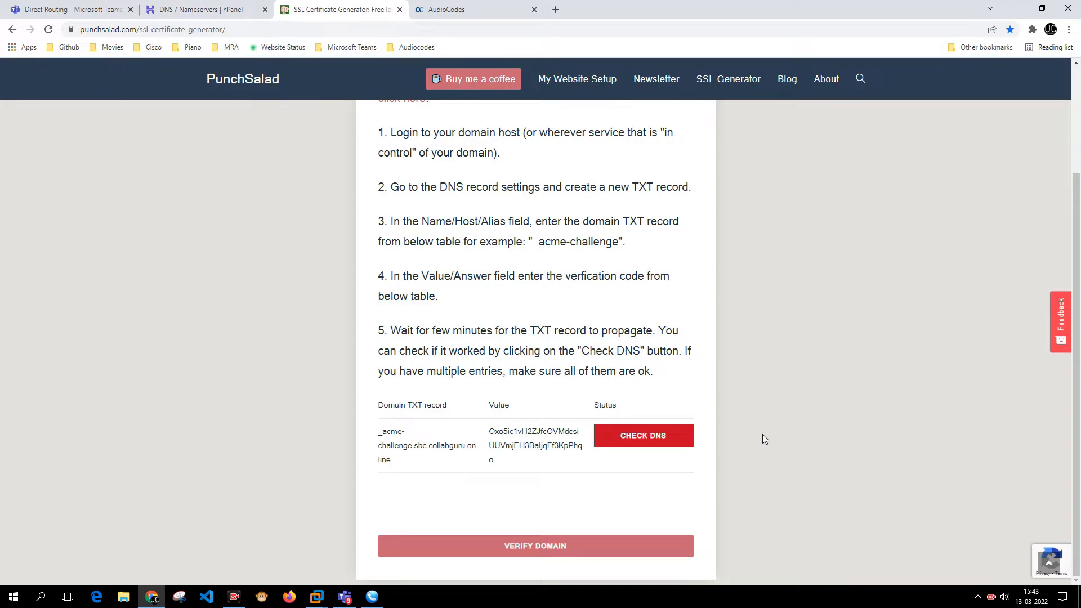
pyautogui.click(684, 434)
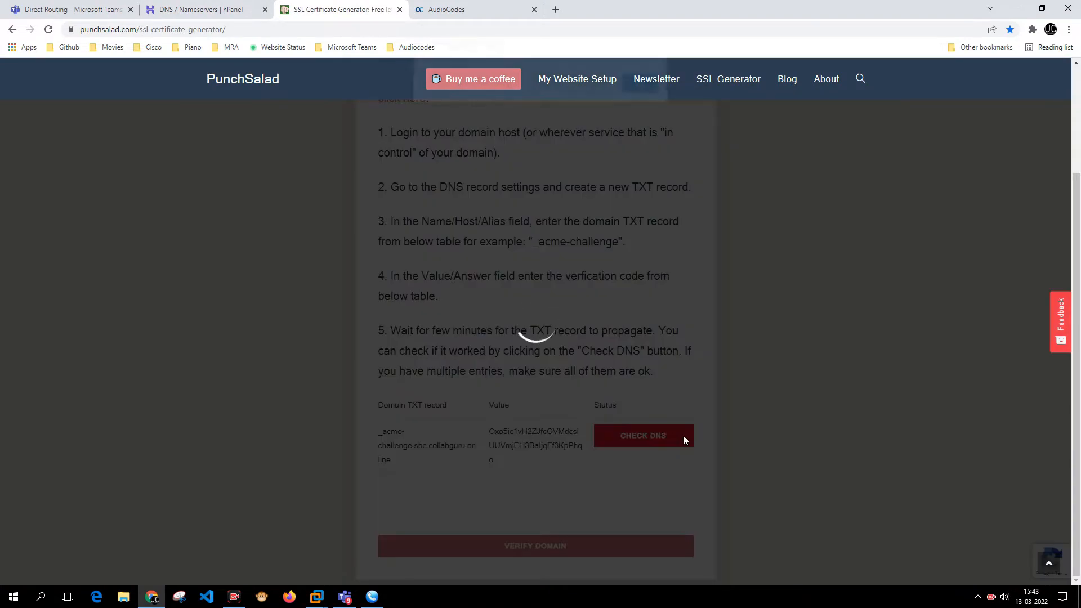
pyautogui.click(624, 98)
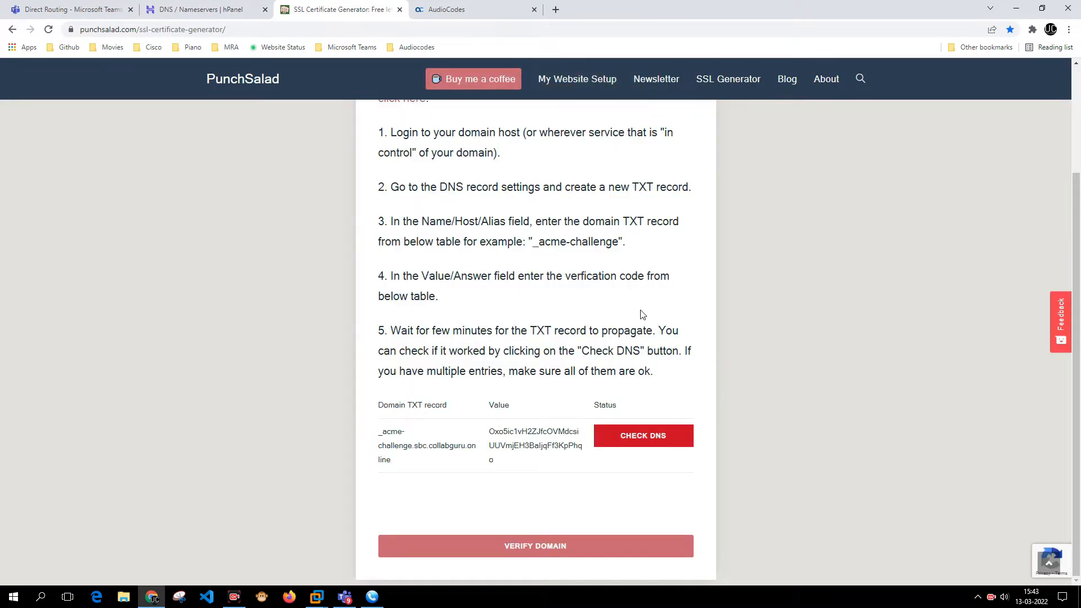
pyautogui.click(644, 437)
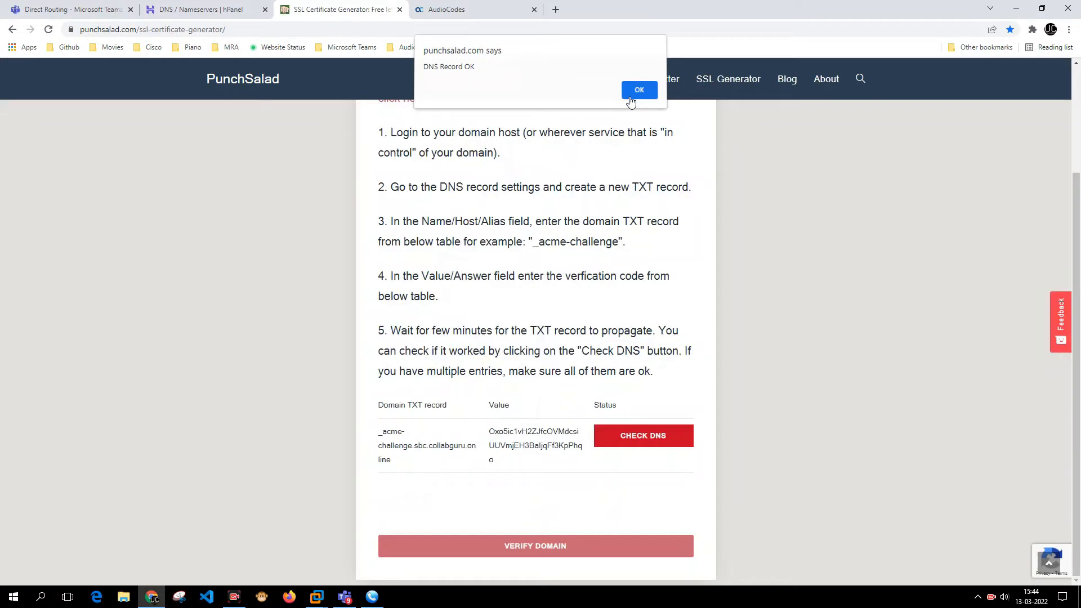
pyautogui.click(639, 94)
pyautogui.moveTo(376, 438); pyautogui.dragTo(394, 461)
pyautogui.click(380, 437)
pyautogui.click(380, 433)
pyautogui.hotkey('ctrl', 'c')
# - Find the _acme-challenge entries on the hPanel DNS page and delete both TXT records
pyautogui.click(261, 12)
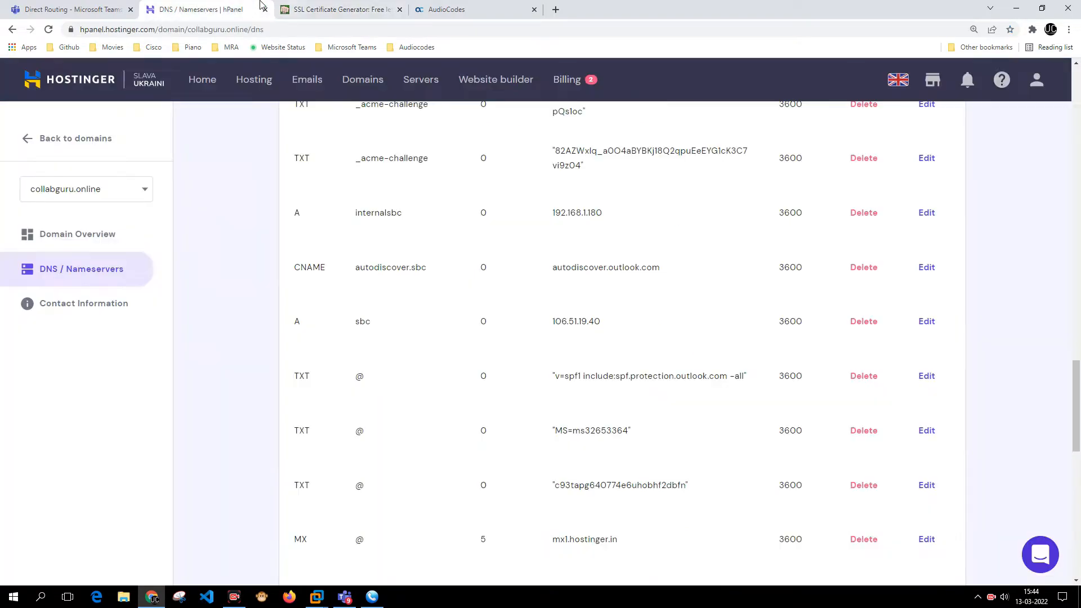
pyautogui.hotkey('ctrl', 'f')
pyautogui.hotkey('ctrl', 'v')
pyautogui.press('BackSpace')
pyautogui.press('BackSpace')
pyautogui.press('BackSpace')
pyautogui.press('BackSpace')
pyautogui.press('BackSpace')
pyautogui.press('BackSpace')
pyautogui.press('BackSpace')
pyautogui.press('BackSpace')
pyautogui.press('BackSpace')
pyautogui.press('BackSpace')
pyautogui.press('BackSpace')
pyautogui.press('BackSpace')
pyautogui.press('BackSpace')
pyautogui.press('BackSpace')
pyautogui.press('BackSpace')
pyautogui.press('BackSpace')
pyautogui.press('BackSpace')
pyautogui.press('BackSpace')
pyautogui.press('BackSpace')
pyautogui.press('BackSpace')
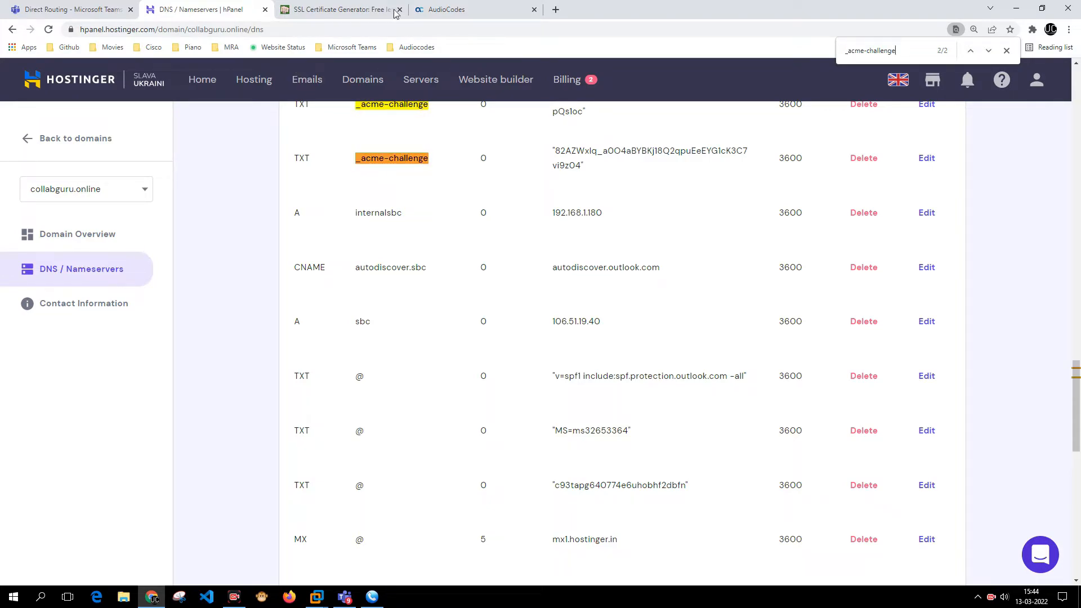
pyautogui.scroll(2, 619, 225)
pyautogui.click(863, 223)
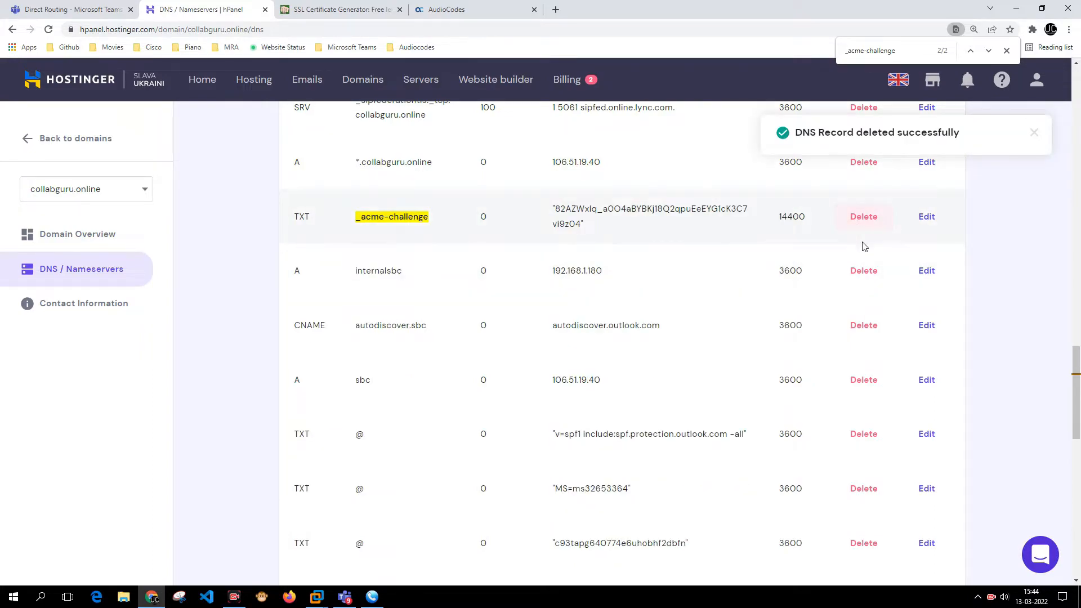
pyautogui.click(860, 225)
# - Confirm no _acme-challenge records remain and re-run the generator's DNS check
pyautogui.hotkey('ctrl', 'f')
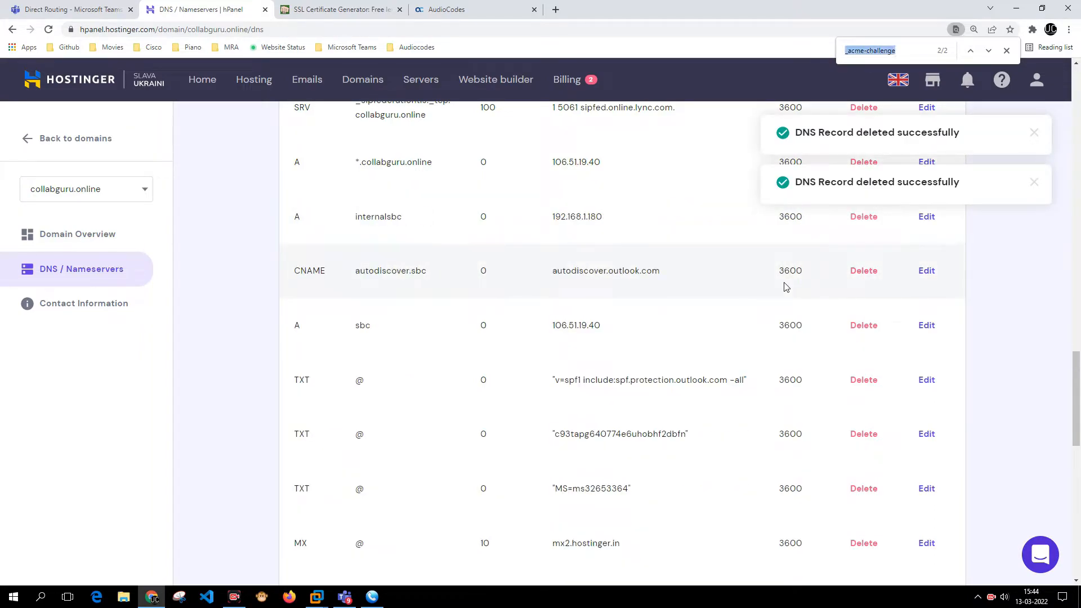
pyautogui.hotkey('ctrl', 'v')
pyautogui.press('BackSpace')
pyautogui.press('BackSpace')
pyautogui.press('BackSpace')
pyautogui.press('BackSpace')
pyautogui.press('BackSpace')
pyautogui.press('BackSpace')
pyautogui.press('BackSpace')
pyautogui.press('BackSpace')
pyautogui.press('BackSpace')
pyautogui.press('BackSpace')
pyautogui.press('BackSpace')
pyautogui.press('BackSpace')
pyautogui.press('BackSpace')
pyautogui.press('BackSpace')
pyautogui.press('BackSpace')
pyautogui.press('BackSpace')
pyautogui.press('BackSpace')
pyautogui.press('BackSpace')
pyautogui.press('BackSpace')
pyautogui.press('BackSpace')
pyautogui.press('BackSpace')
pyautogui.press('BackSpace')
pyautogui.press('BackSpace')
pyautogui.press('BackSpace')
pyautogui.press('BackSpace')
pyautogui.press('BackSpace')
pyautogui.press('BackSpace')
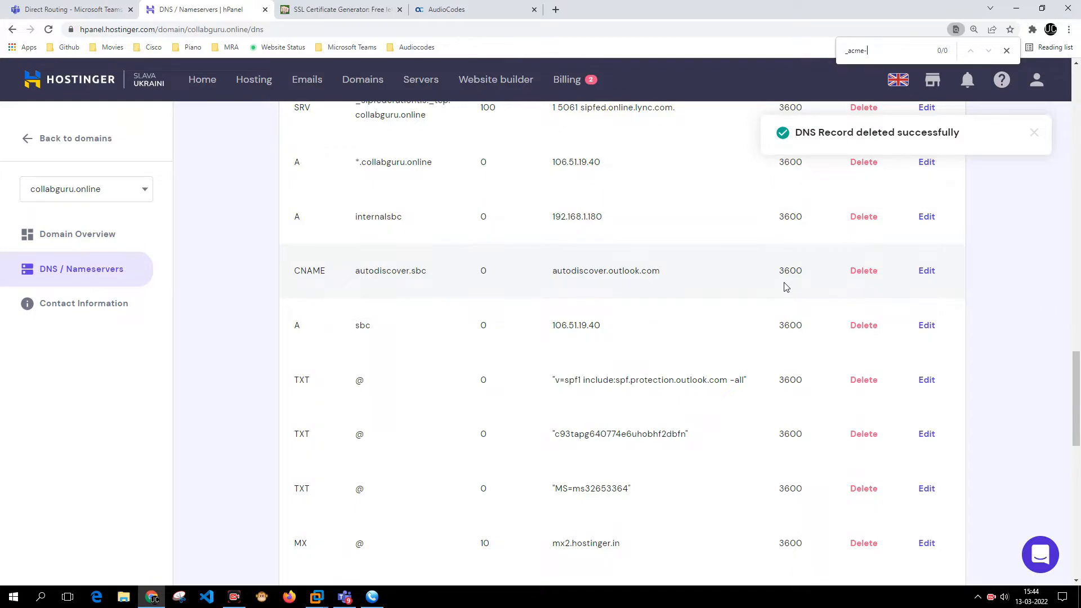
pyautogui.press('Escape')
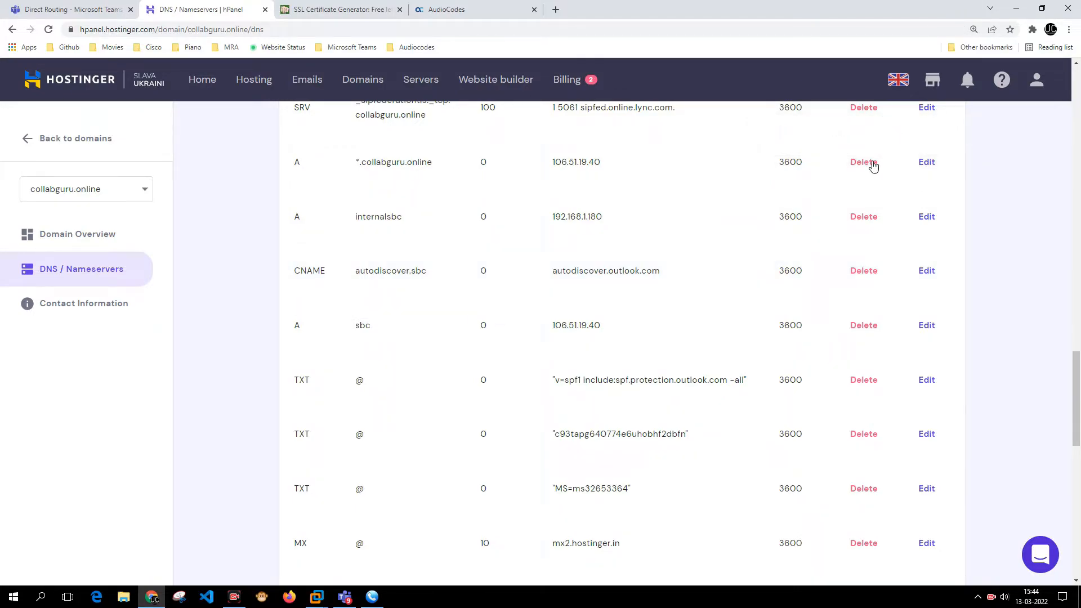
pyautogui.hotkey('ctrl', 'Tab')
pyautogui.click(659, 439)
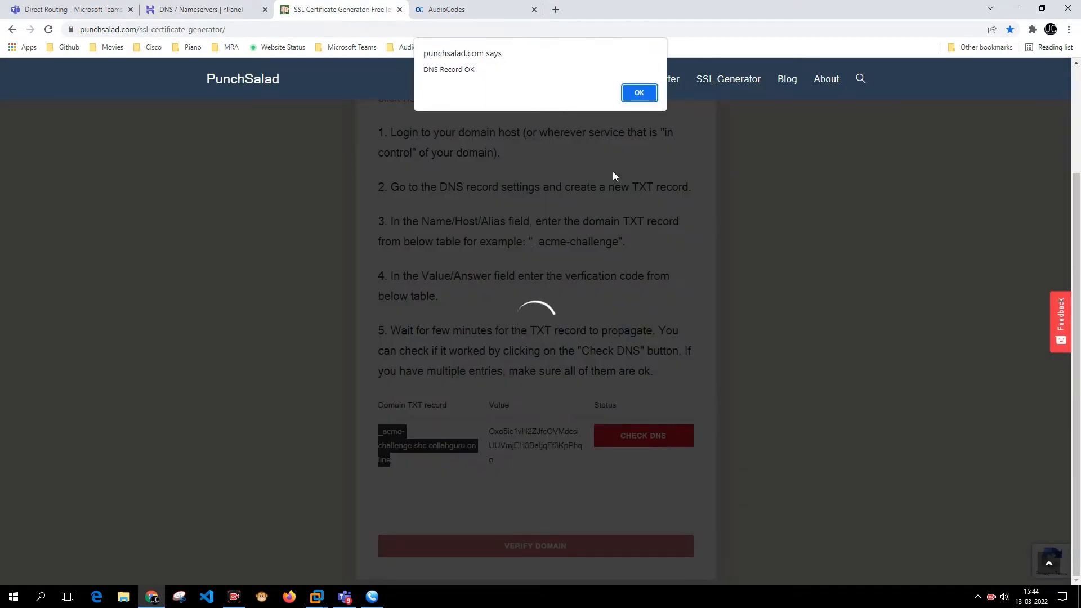
# - Re-run the DNS check past the DNS Record OK alerts and select the _acme-challenge.sbc.collabguru.online name
pyautogui.click(637, 92)
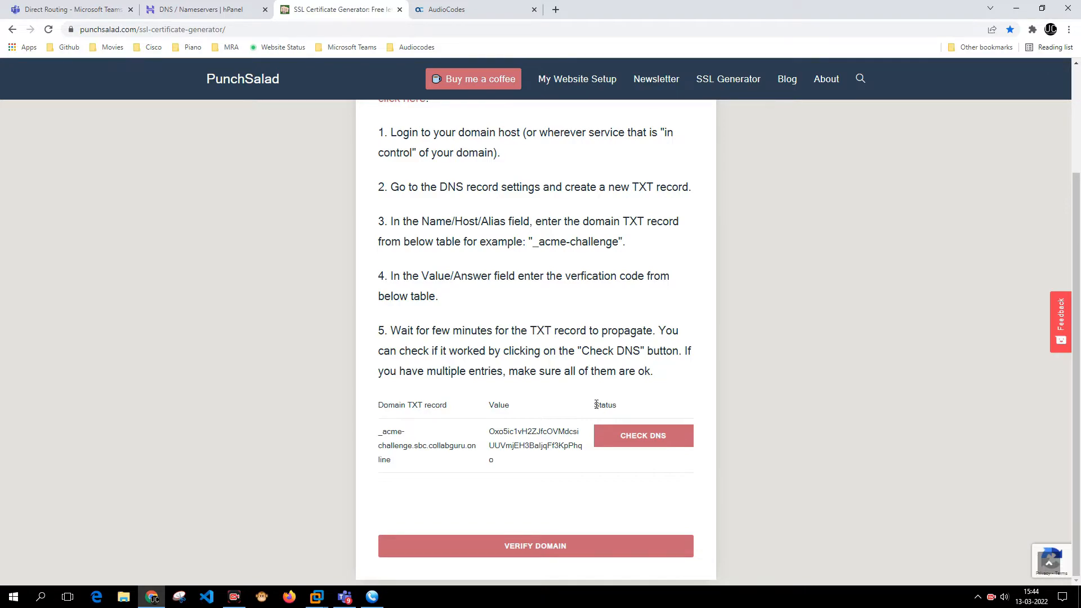
pyautogui.click(608, 439)
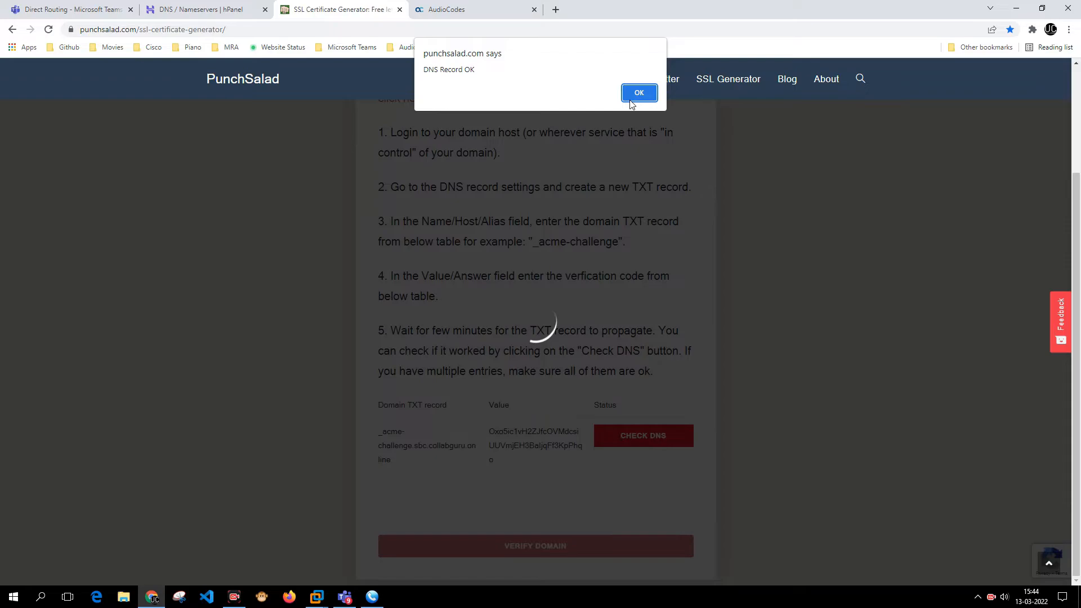
pyautogui.click(631, 105)
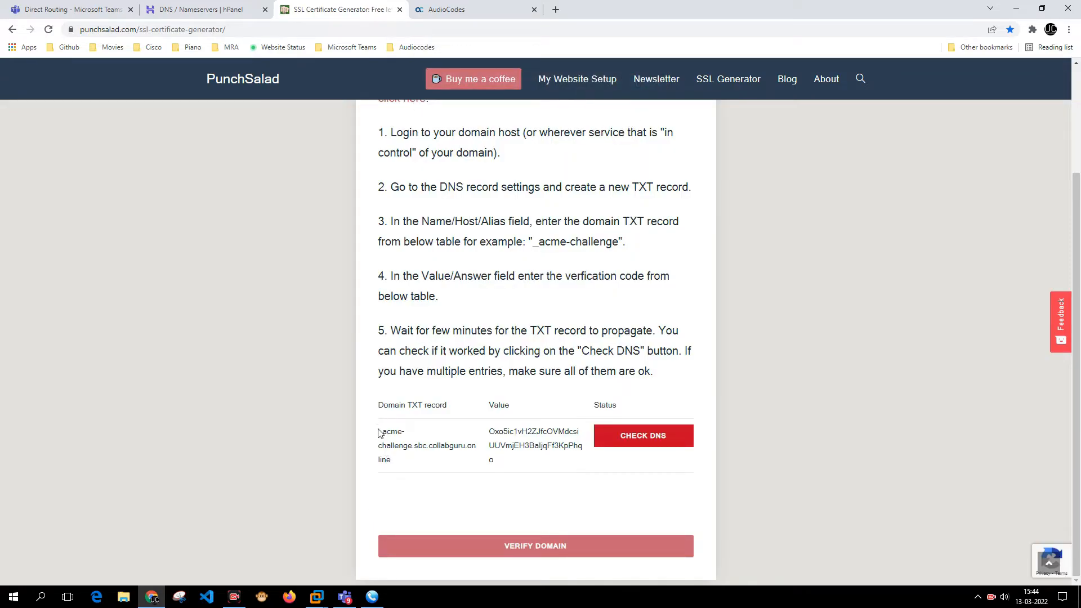
pyautogui.moveTo(396, 465); pyautogui.dragTo(379, 442)
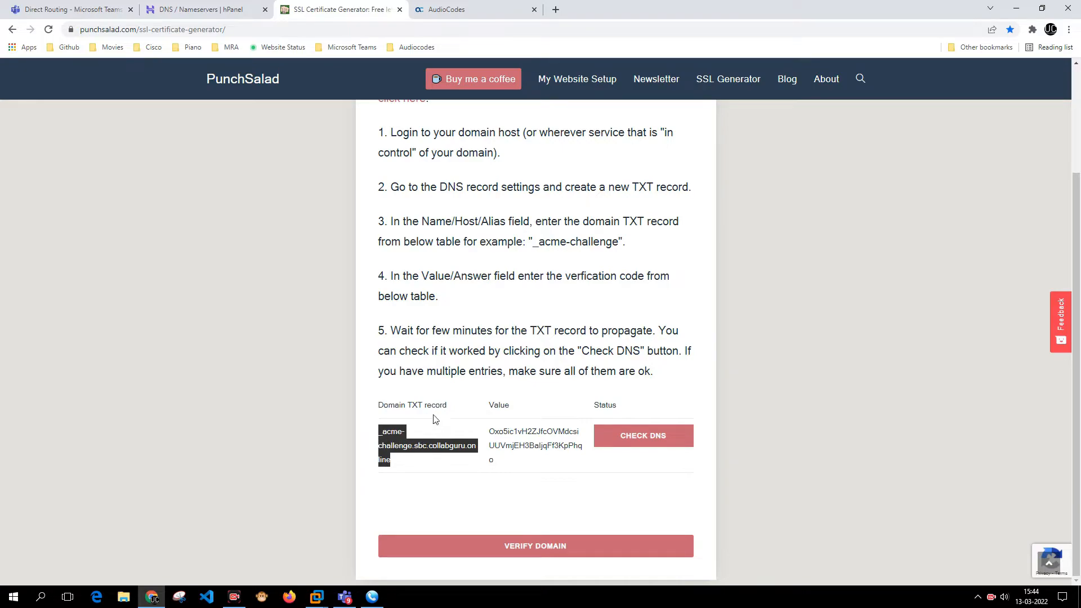
# - Start a new DNS record in hPanel and set its type to TXT
pyautogui.click(207, 9)
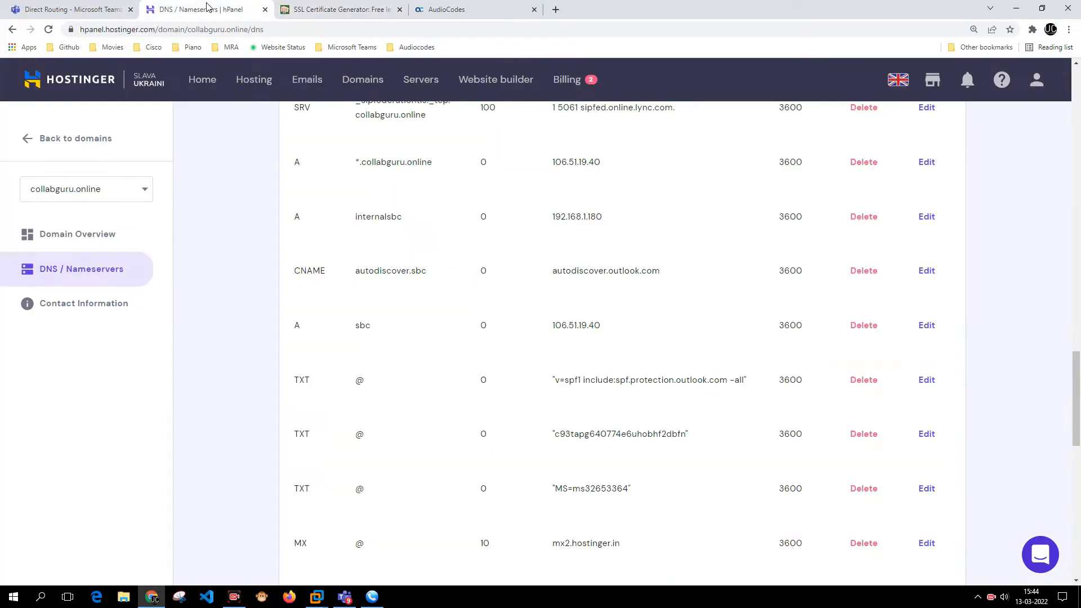
pyautogui.hotkey('ctrl', 'f')
pyautogui.hotkey('ctrl', 'v')
pyautogui.scroll(10, 459, 204)
pyautogui.scroll(10, 459, 203)
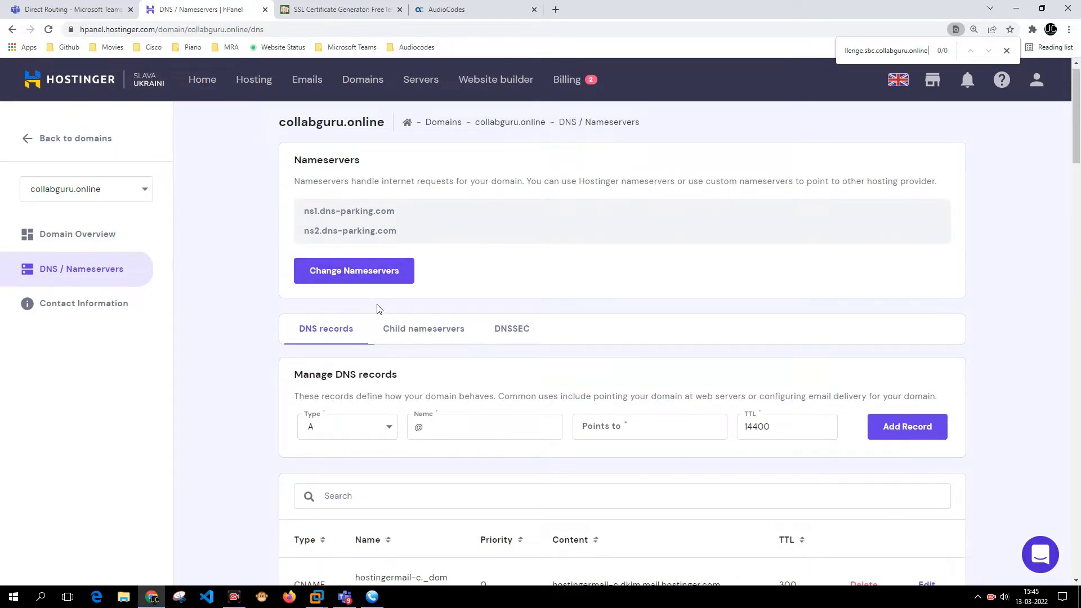
pyautogui.click(377, 433)
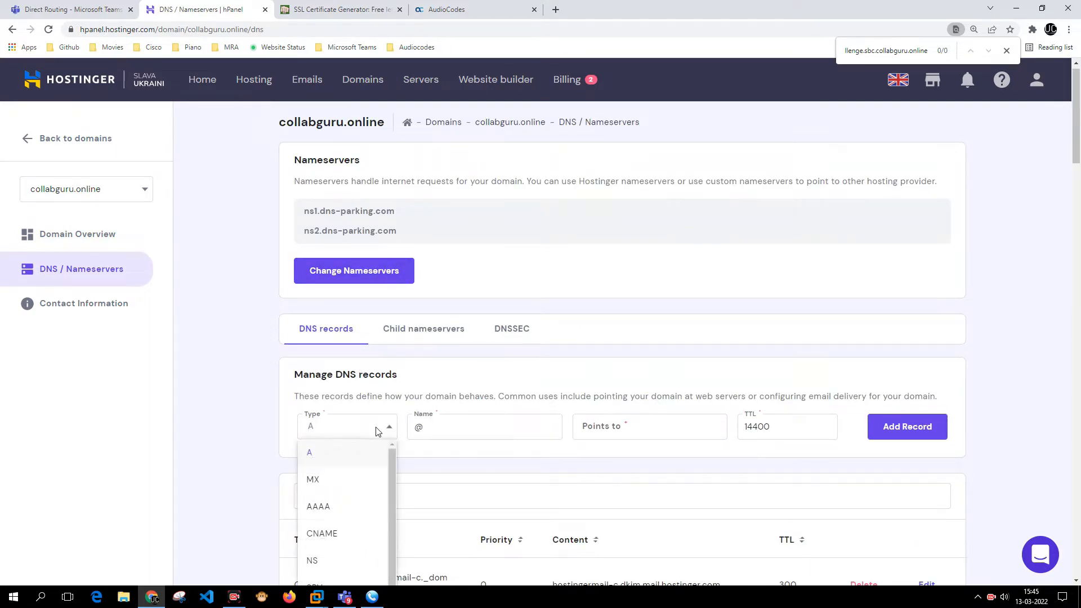
pyautogui.scroll(-1, 378, 432)
pyautogui.scroll(-1, 369, 479)
pyautogui.click(345, 528)
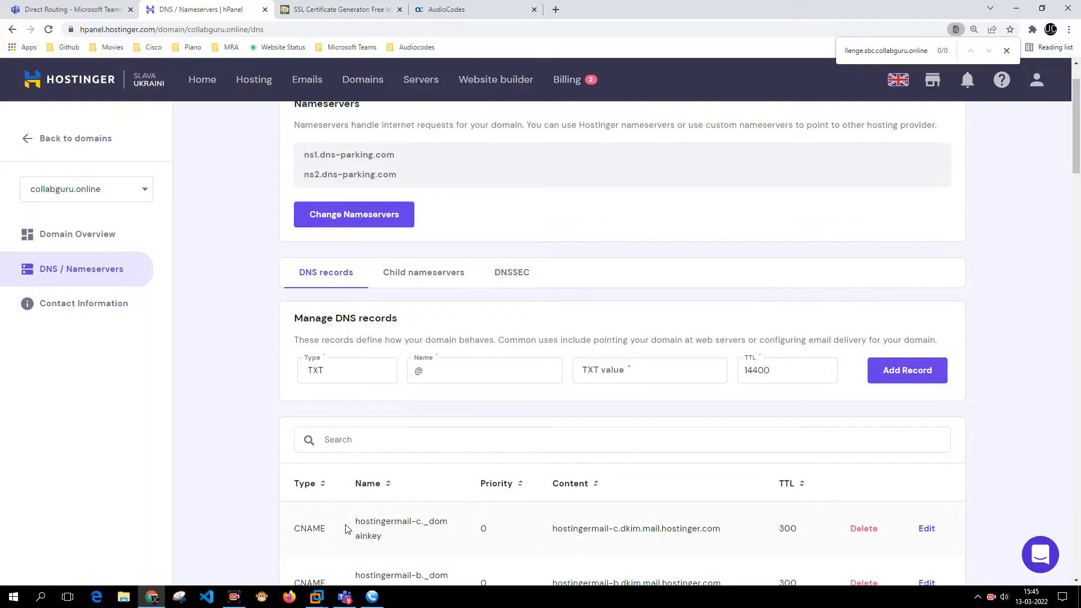
# - Fill in Name as _acme-challenge.sbc and paste the generator's verification code as the TXT value
pyautogui.click(337, 9)
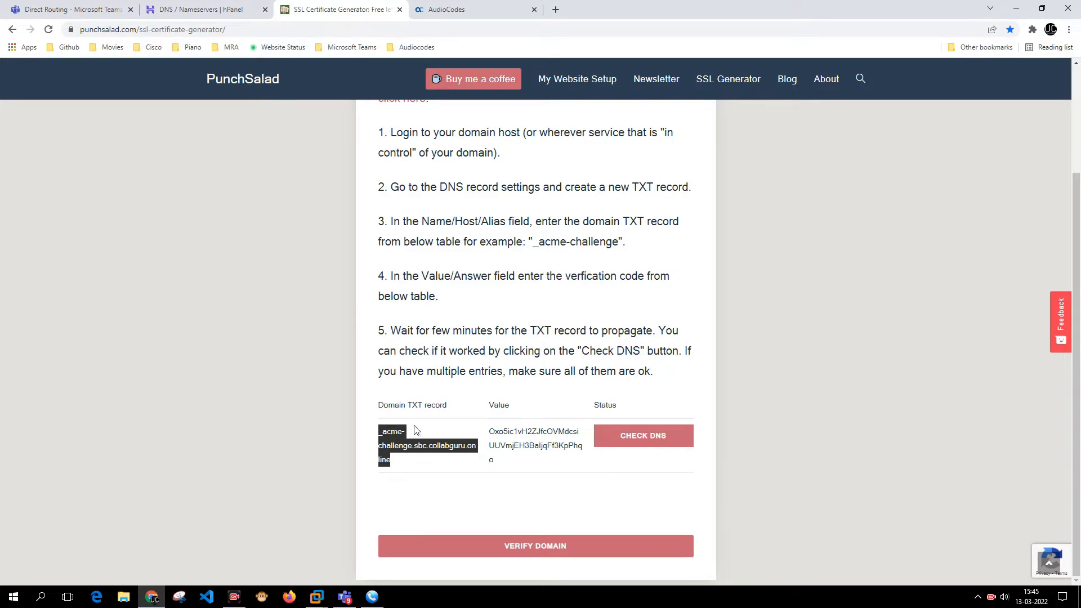
pyautogui.click(214, 8)
pyautogui.doubleClick(420, 370)
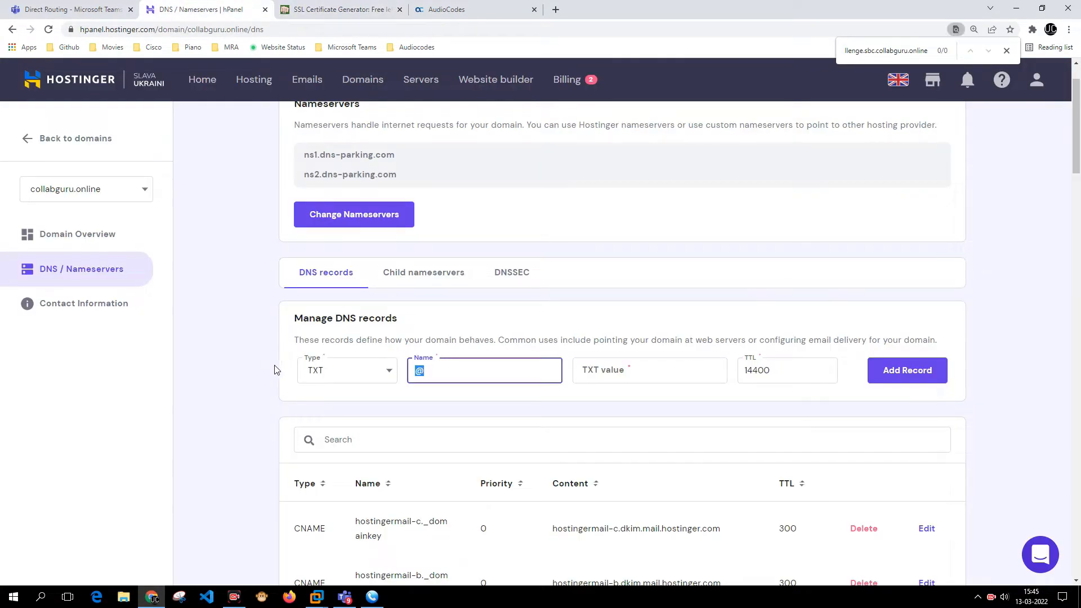
pyautogui.hotkey('ctrl', 'v')
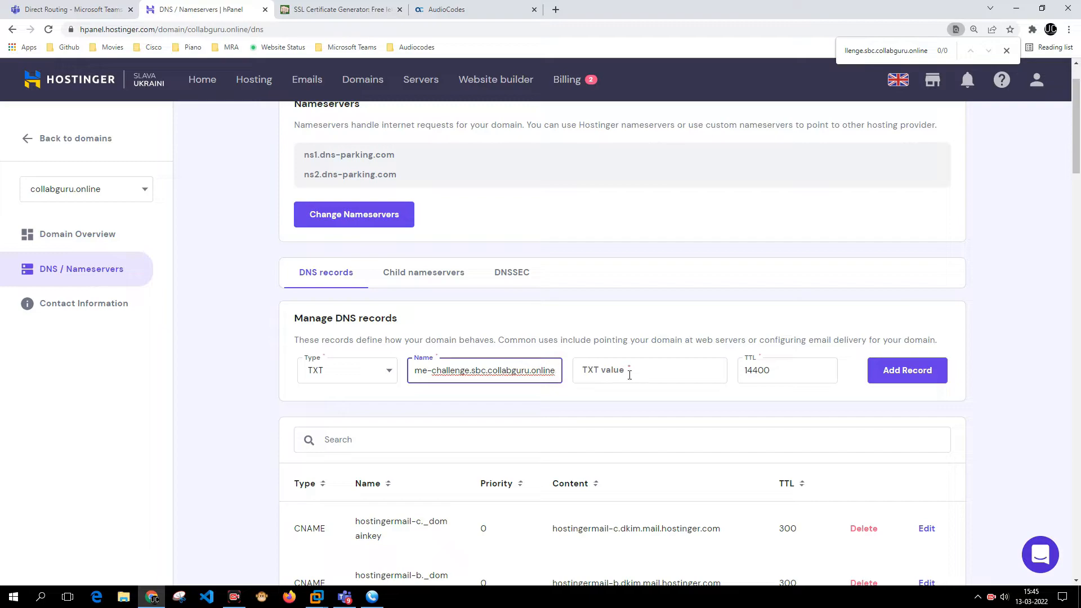
pyautogui.hotkey('ctrl', 'Tab')
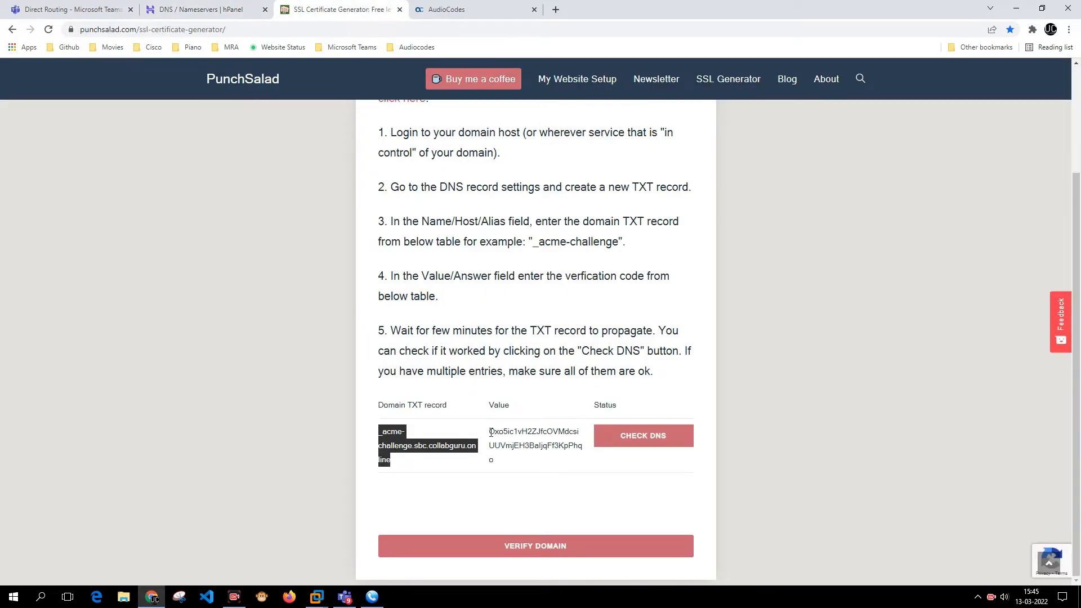
pyautogui.moveTo(490, 433); pyautogui.dragTo(498, 459)
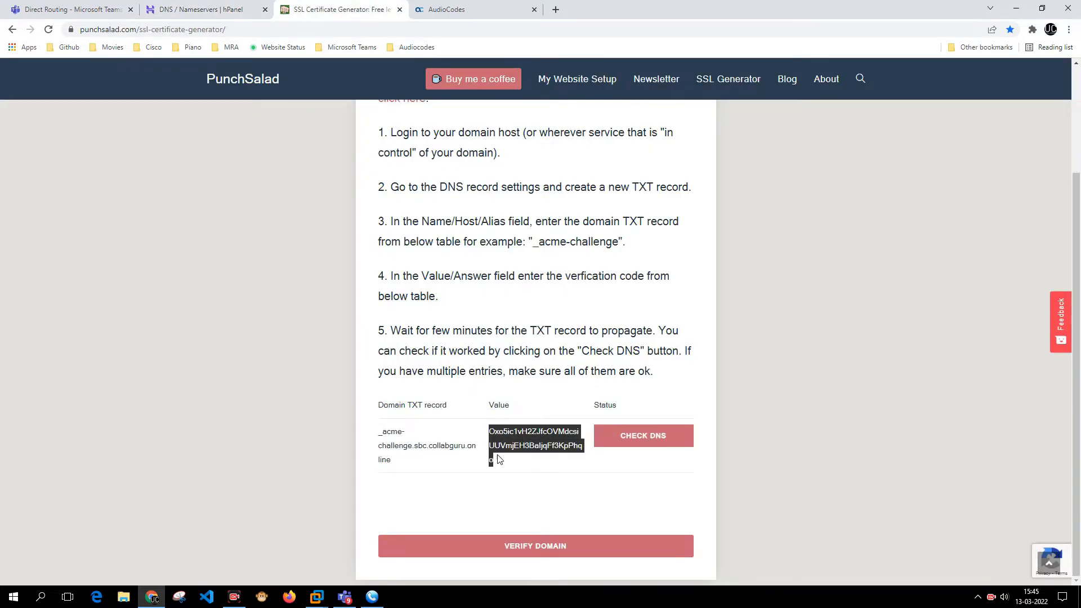
pyautogui.click(270, 5)
pyautogui.click(660, 378)
pyautogui.hotkey('ctrl', 'v')
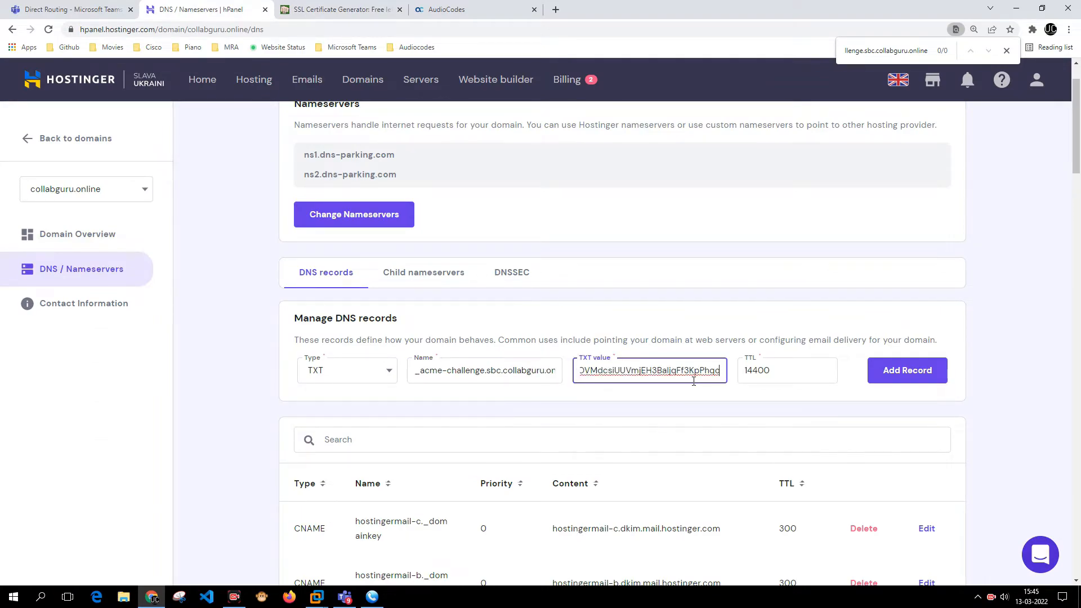
# - Set the TTL to 3600 and add the TXT record
pyautogui.press('Tab')
pyautogui.write('360')
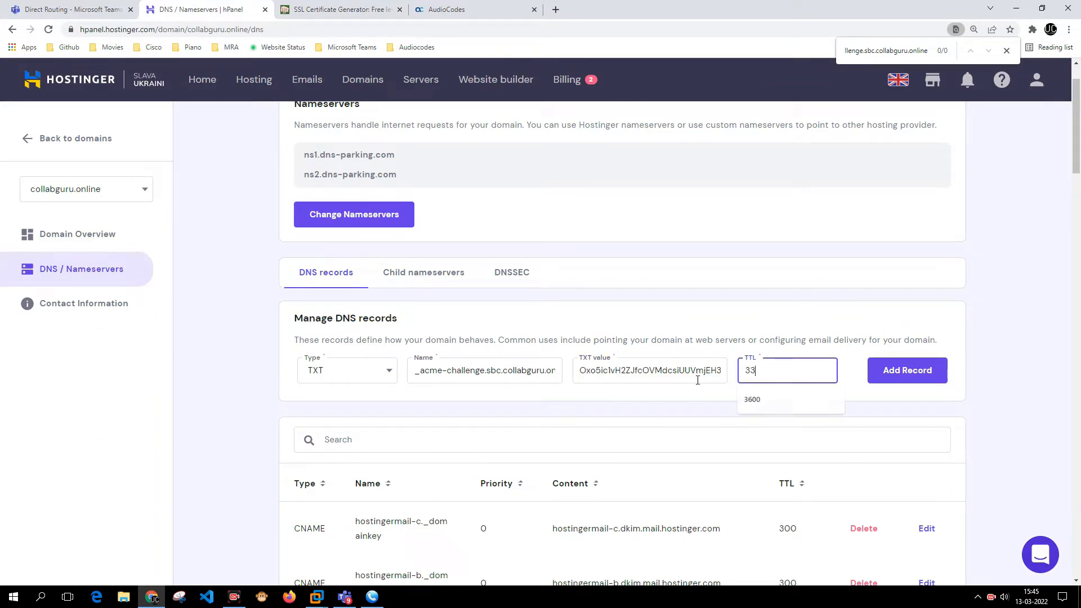
pyautogui.hotkey('ctrl', 'a')
pyautogui.write('36000')
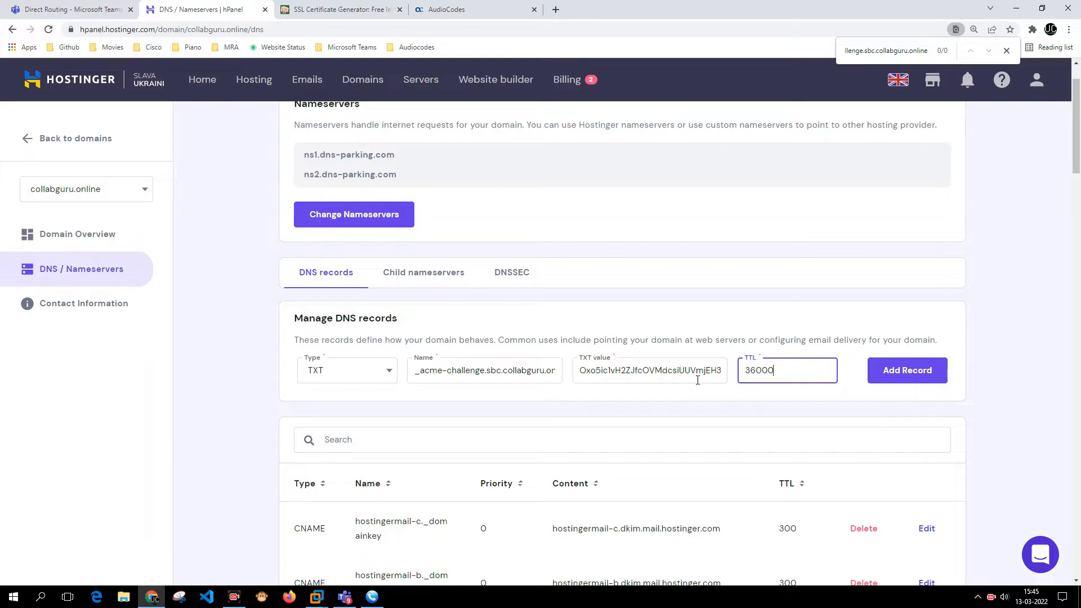
pyautogui.press('BackSpace')
pyautogui.click(937, 361)
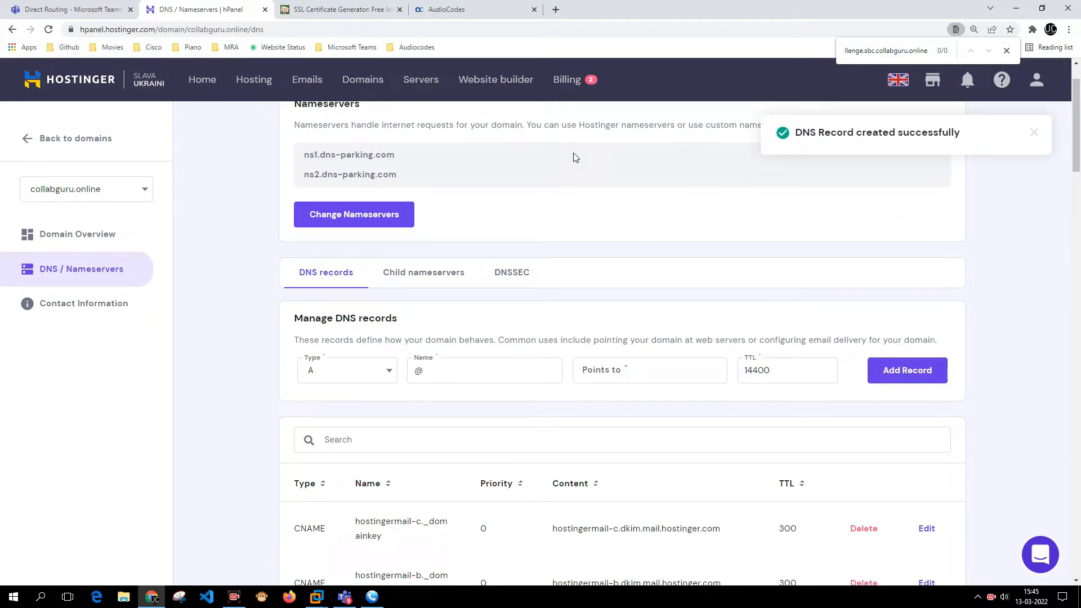
pyautogui.click(338, 9)
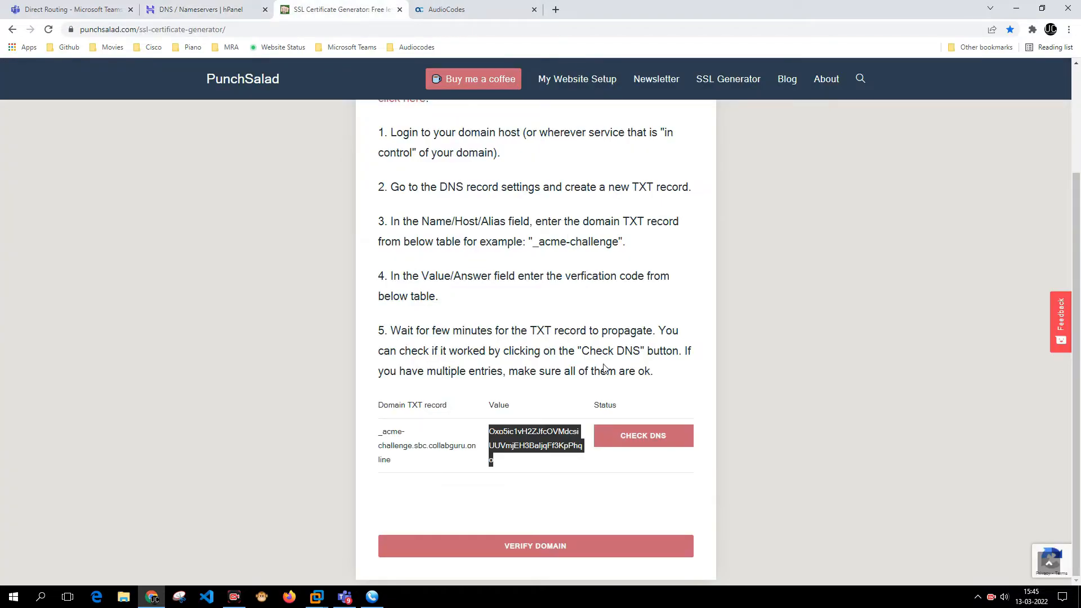
# - Confirm DNS Record OK, verify the domain, and dismiss the survey and newsletter popups
pyautogui.click(651, 445)
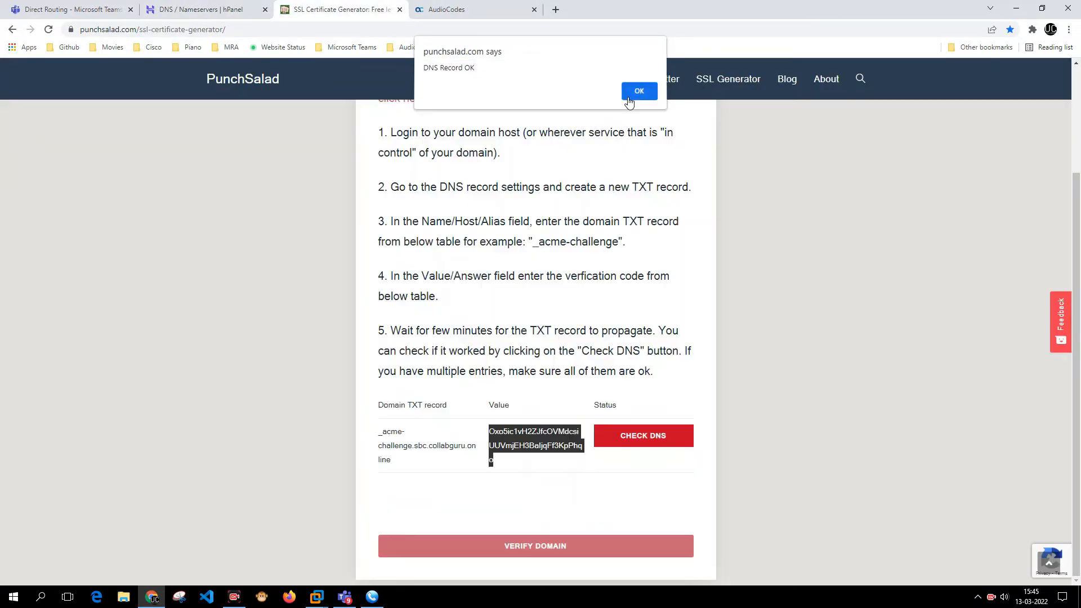
pyautogui.click(629, 96)
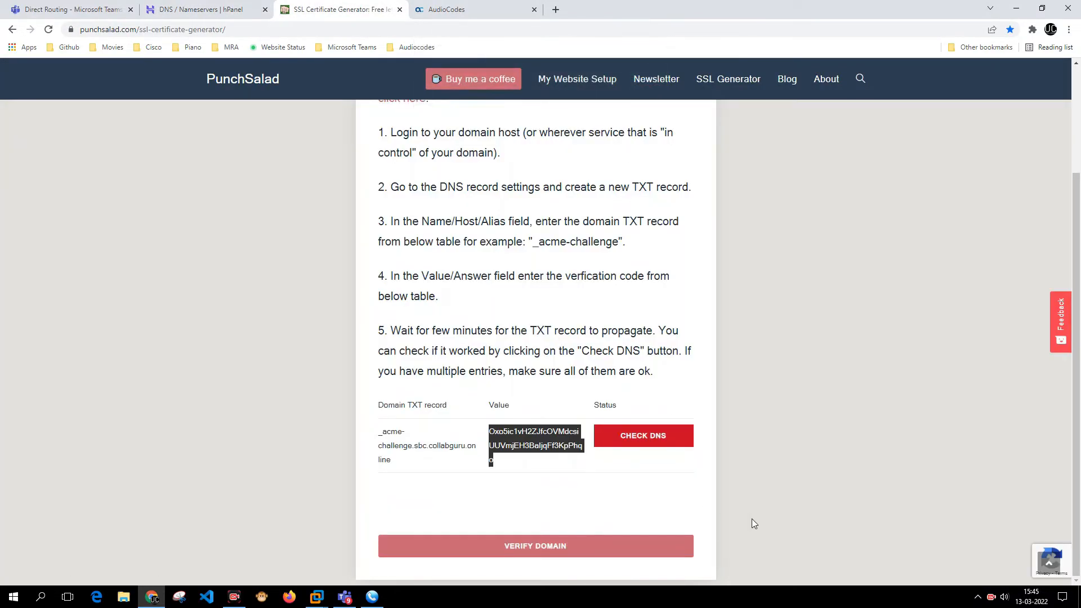
pyautogui.click(526, 546)
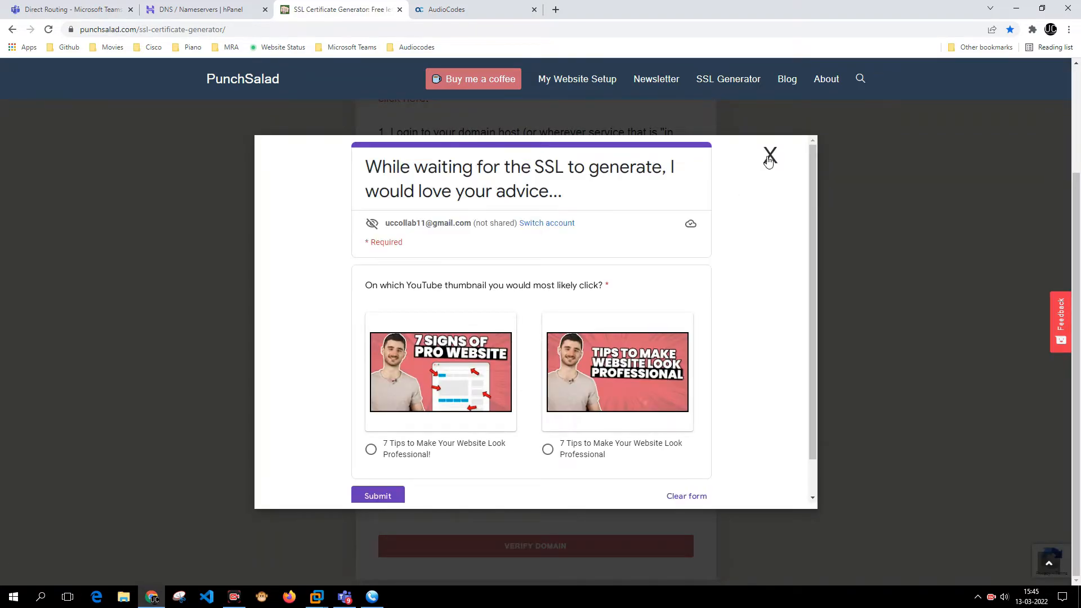
pyautogui.click(770, 155)
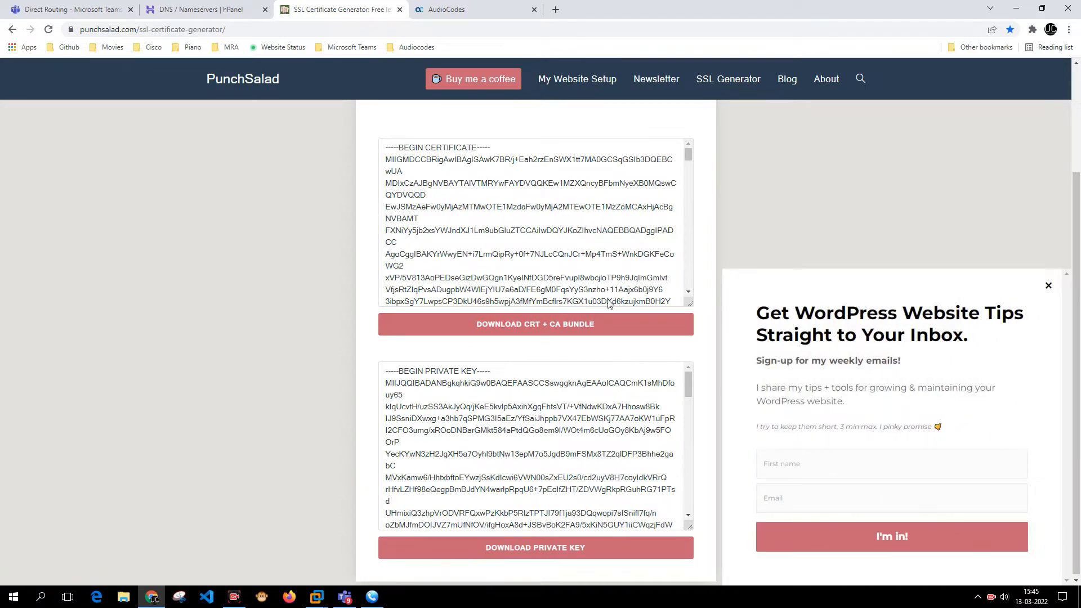
pyautogui.click(1050, 287)
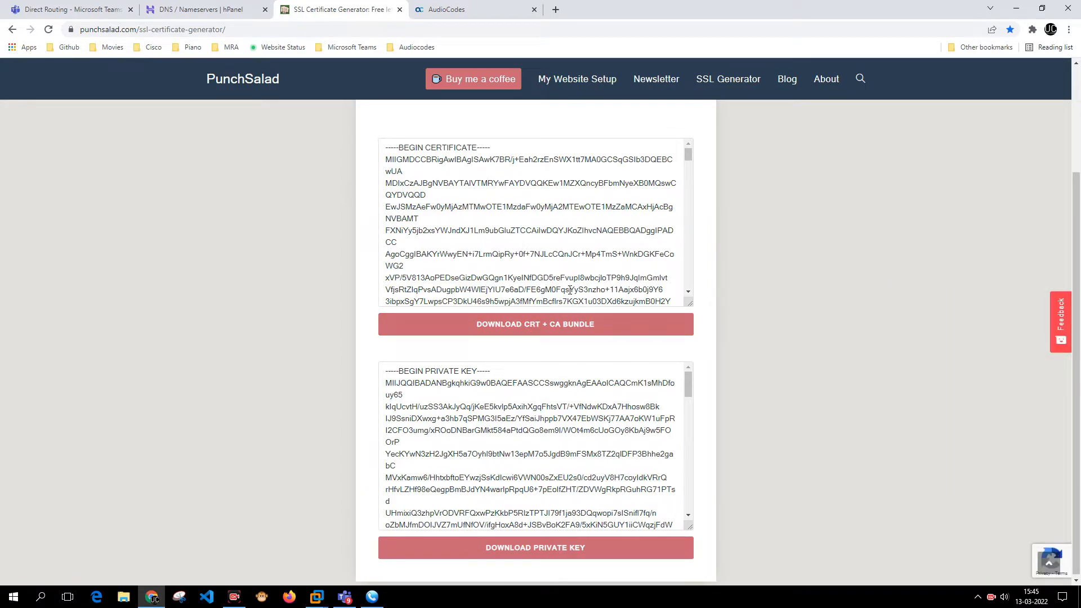
# - Download the certificate bundle and private key as ca-bundle.txt and private-key.txt
pyautogui.click(576, 324)
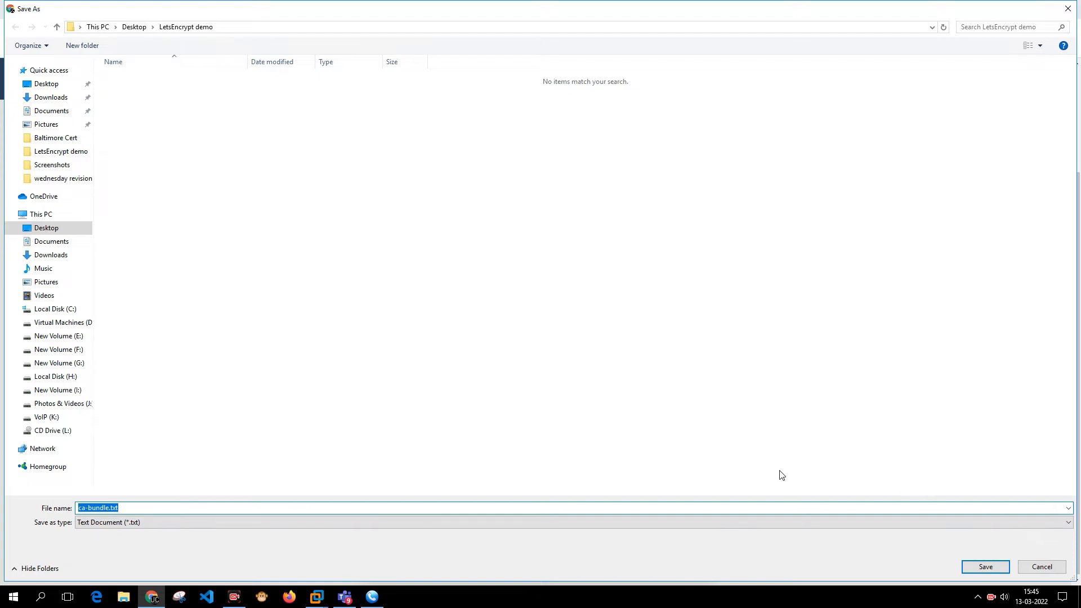
pyautogui.press('Return')
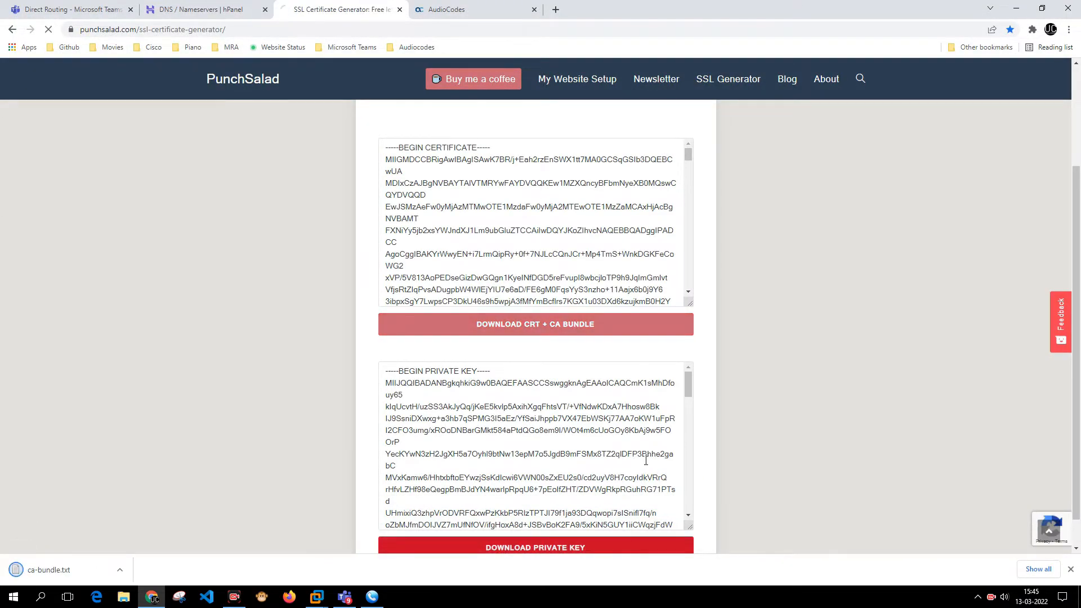
pyautogui.press('Return')
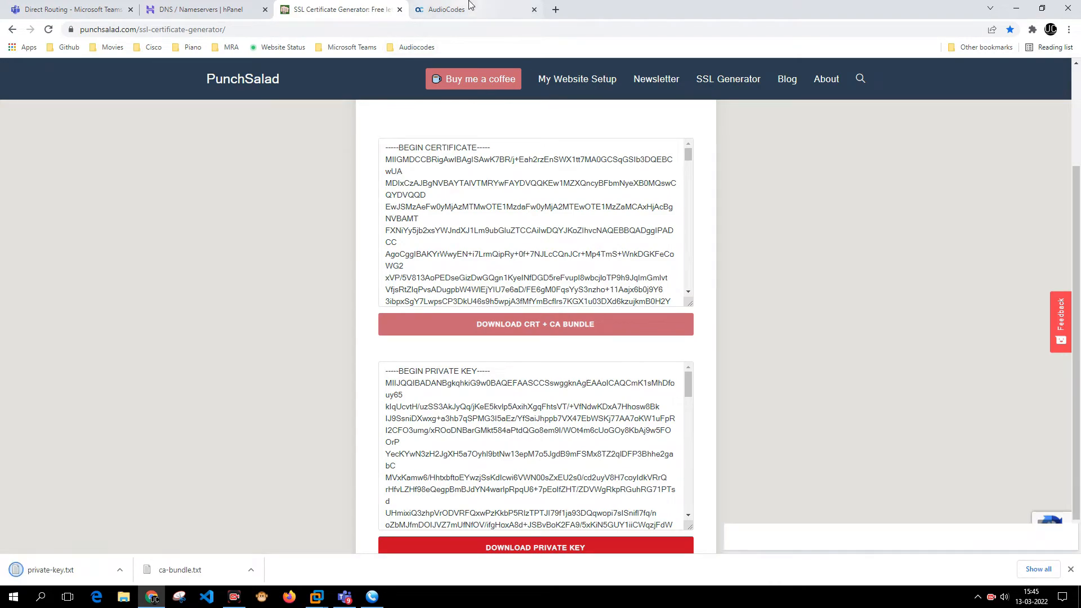
pyautogui.click(451, 9)
pyautogui.click(178, 31)
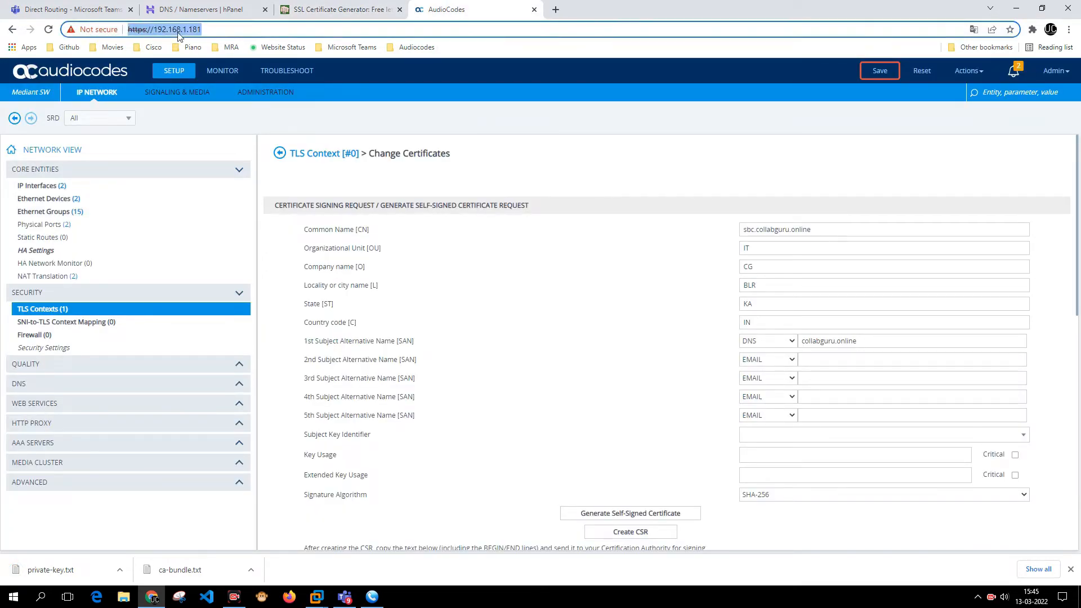
# - Load sbc.collabguru.online in a new tab and inspect its untrusted self-signed certificate
pyautogui.click(556, 10)
pyautogui.write('sbc.collabguru.online')
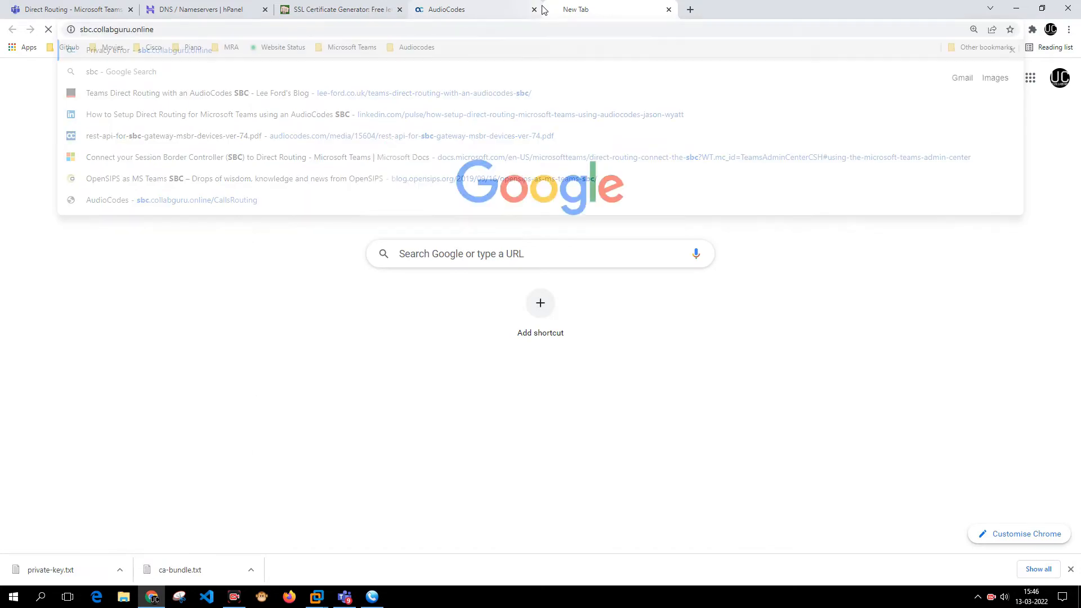
pyautogui.press('Return')
pyautogui.click(90, 30)
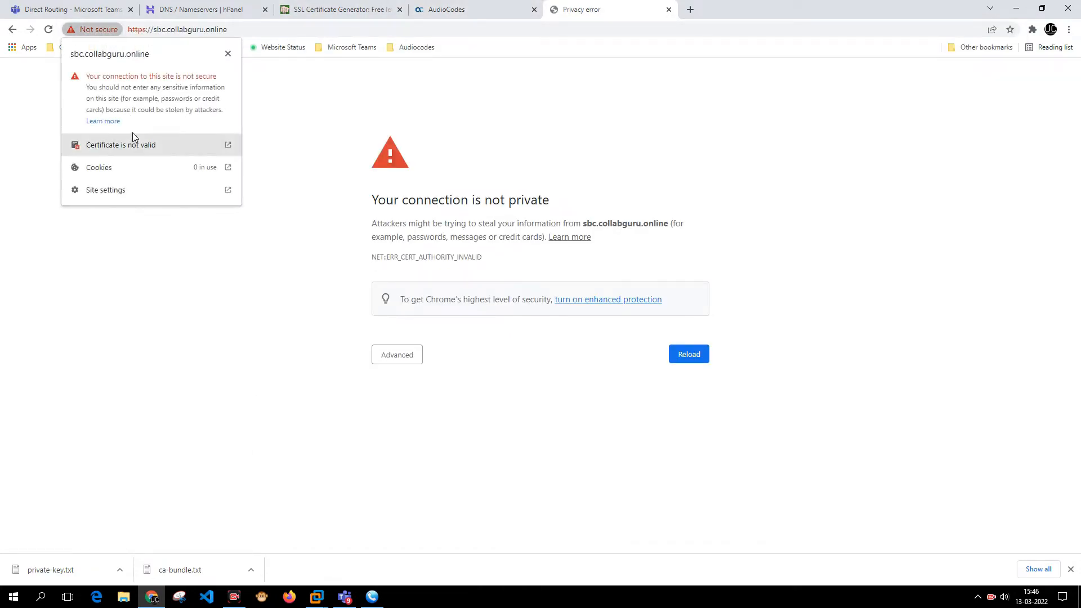
pyautogui.click(151, 144)
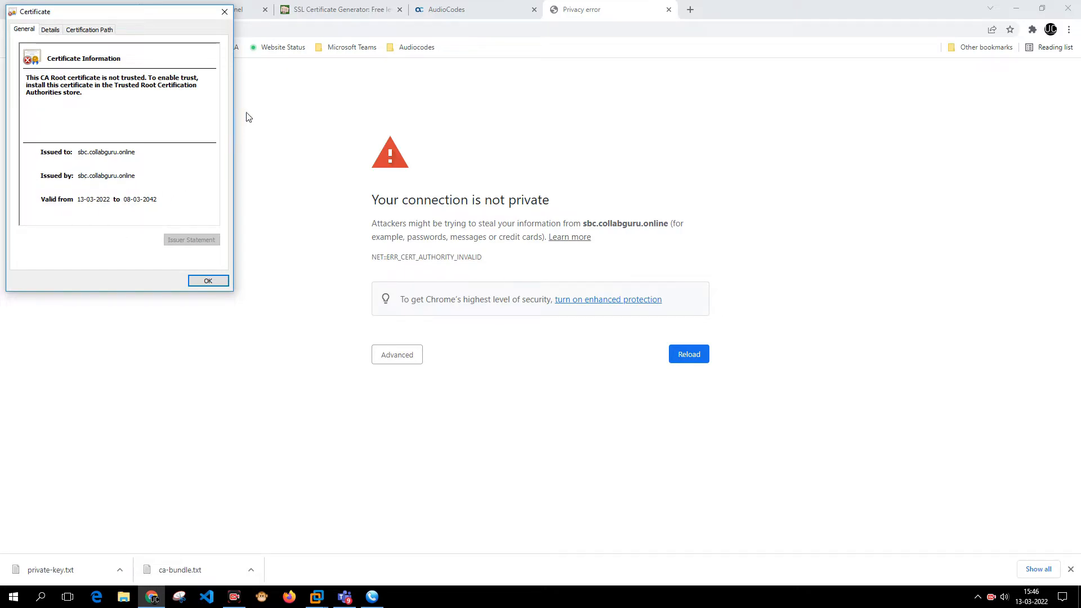
pyautogui.press('Escape')
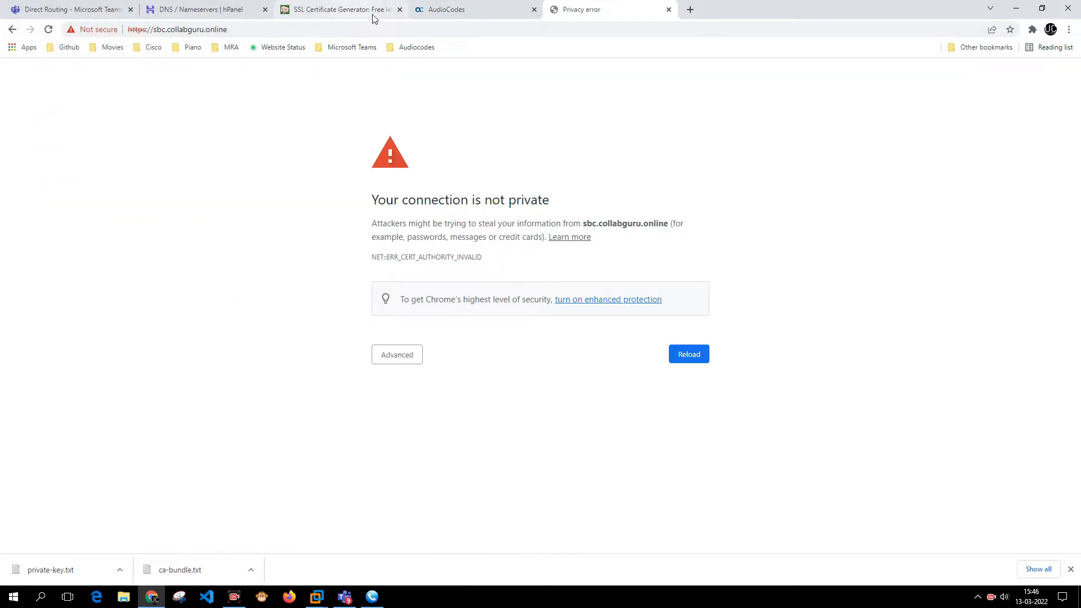
pyautogui.click(450, 12)
pyautogui.scroll(-4, 474, 196)
pyautogui.scroll(4, 474, 196)
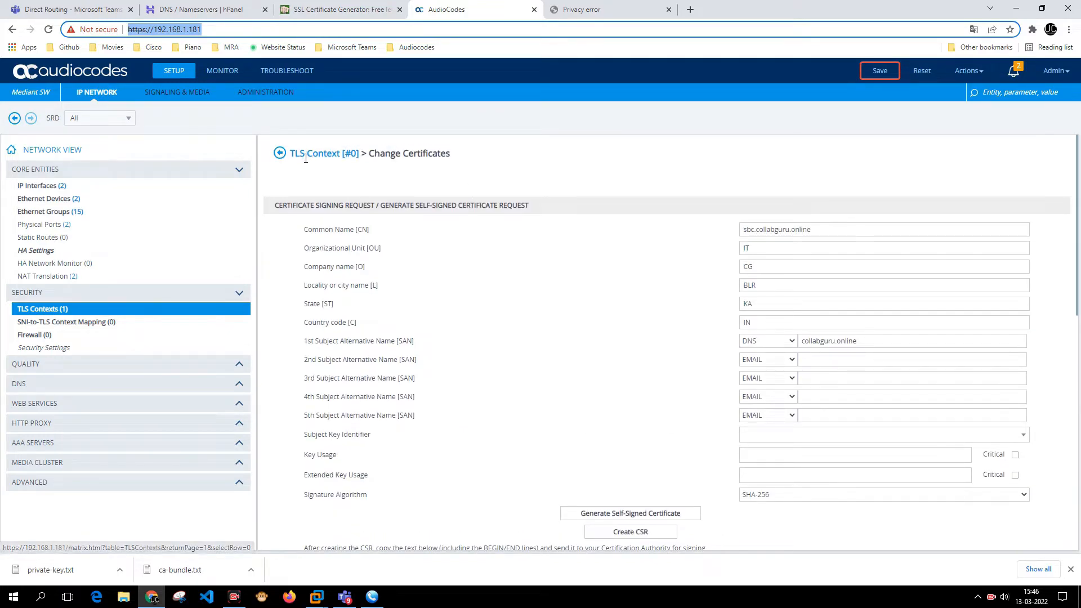
# - Open TLS Context #0's certificate information and check its 2022–2042 validity and subject
pyautogui.click(278, 157)
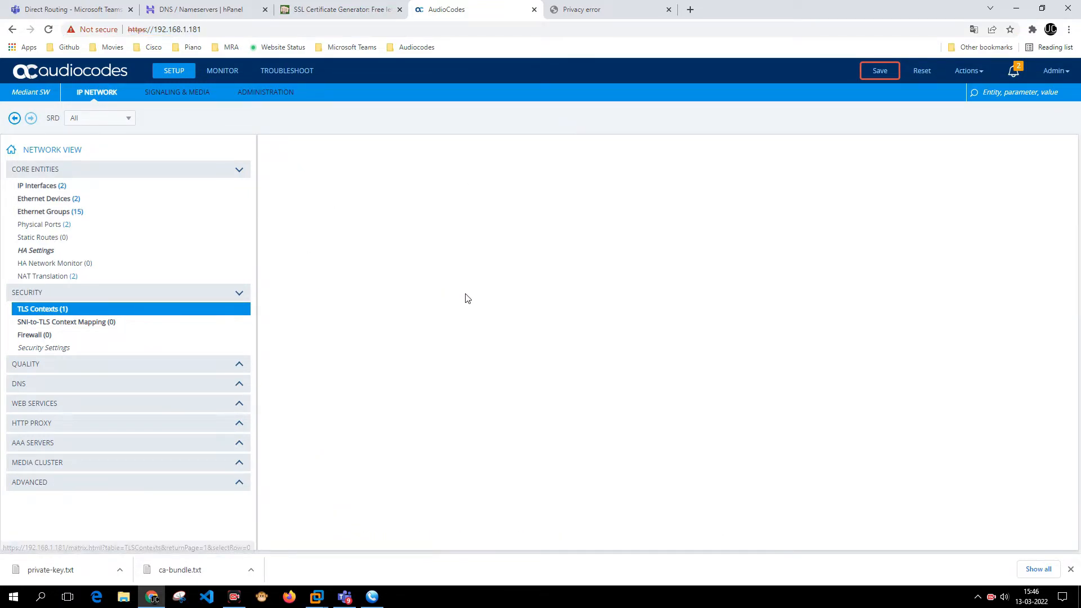
pyautogui.scroll(-2, 374, 426)
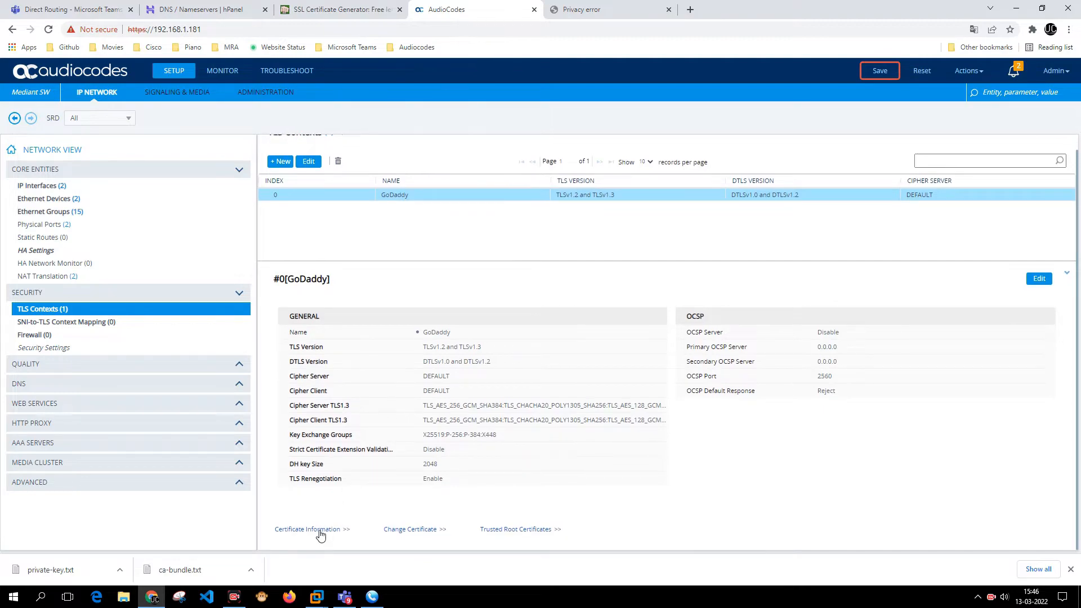
pyautogui.click(318, 531)
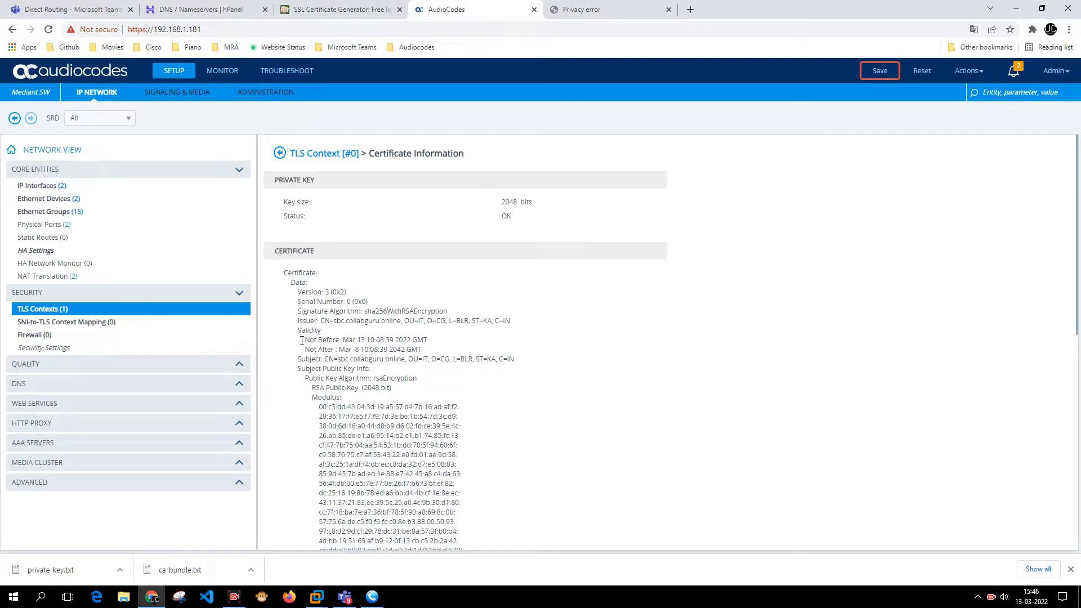
pyautogui.moveTo(301, 340); pyautogui.dragTo(452, 354)
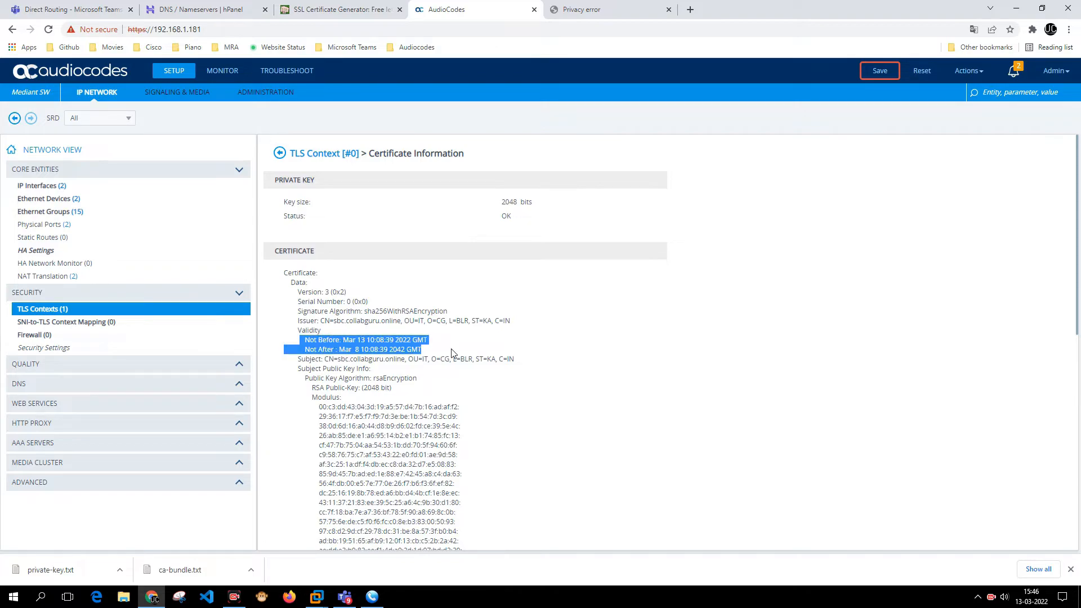
pyautogui.click(452, 354)
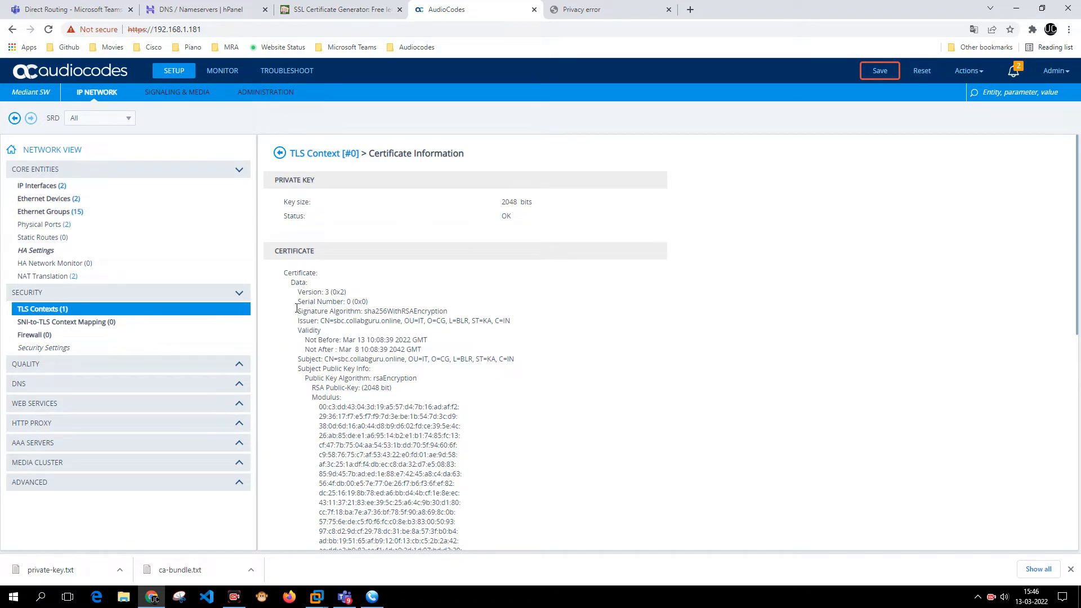
pyautogui.moveTo(297, 309); pyautogui.dragTo(478, 361)
# - Open Change Certificate for the TLS context and begin loading a private key file
pyautogui.click(280, 157)
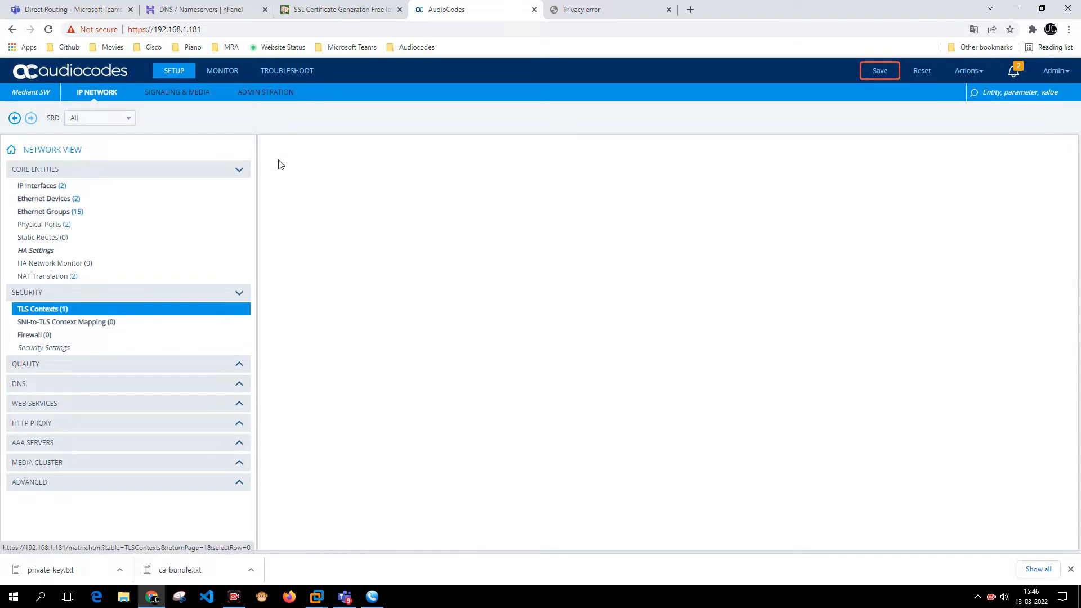
pyautogui.scroll(-1, 467, 399)
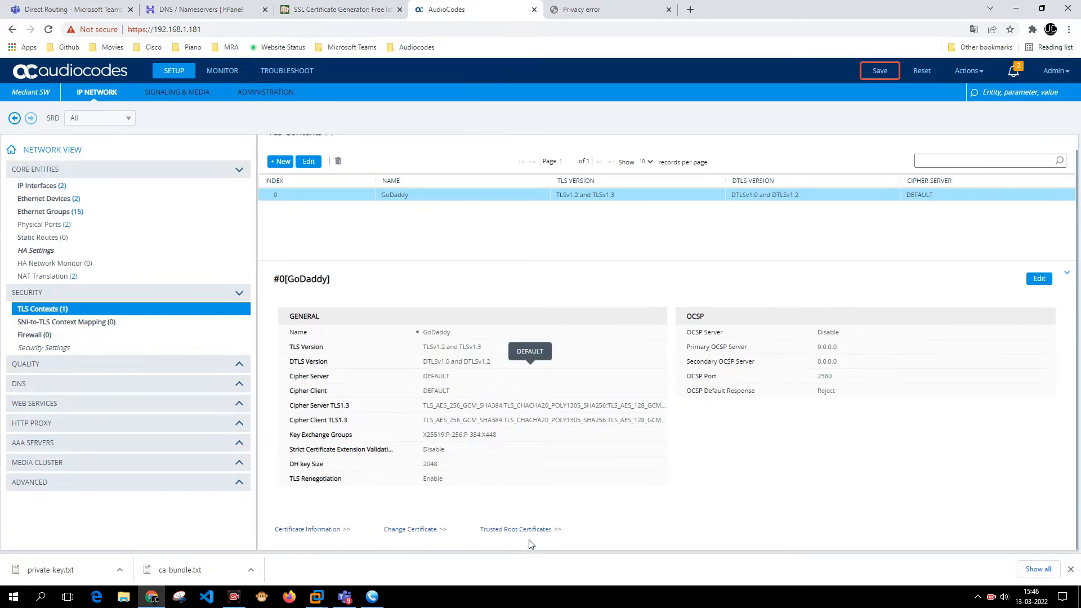
pyautogui.click(432, 530)
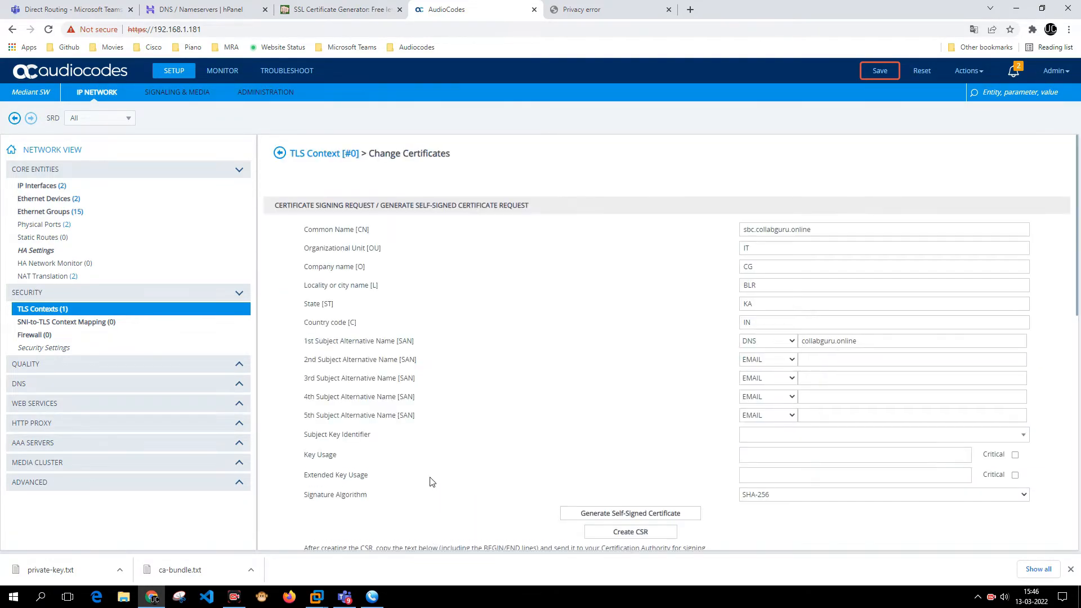
pyautogui.scroll(-5, 431, 479)
pyautogui.scroll(-5, 435, 365)
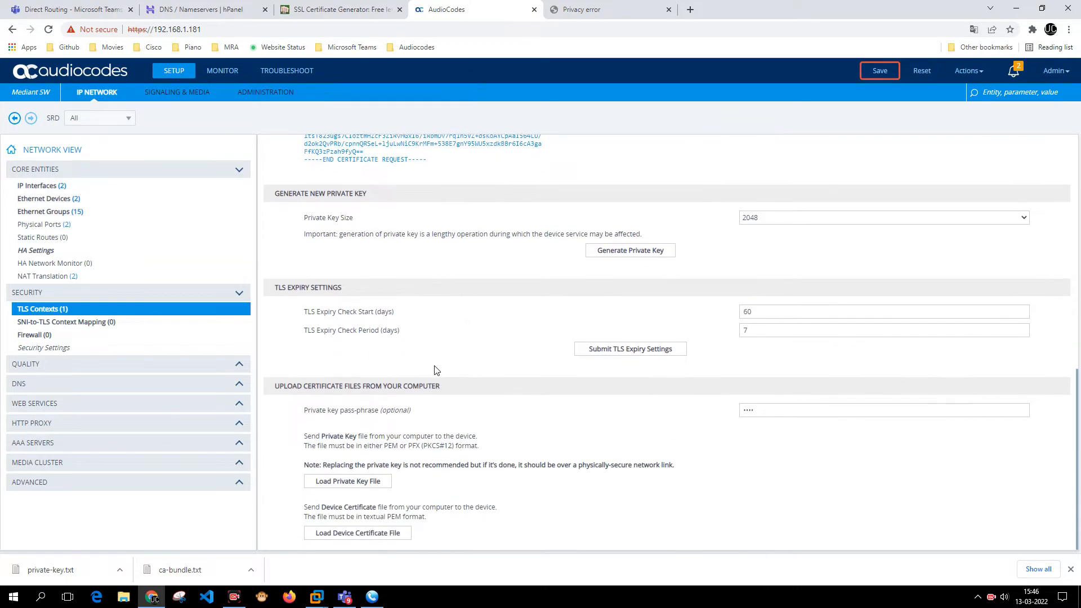
pyautogui.click(355, 482)
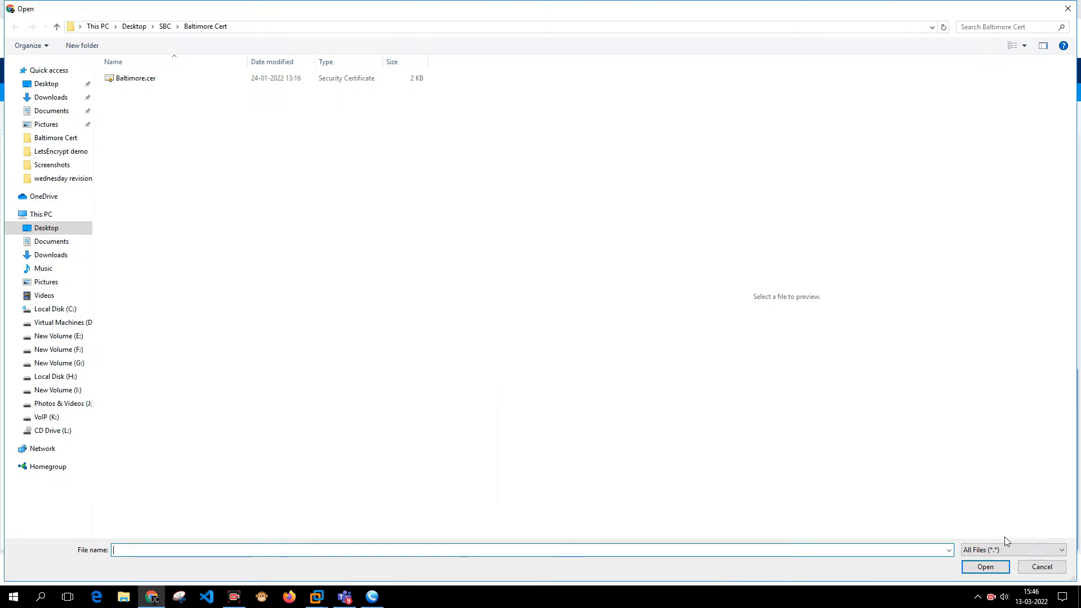
# - Upload private-key.txt and dismiss the key-certificate mismatch message
pyautogui.click(990, 550)
pyautogui.click(991, 562)
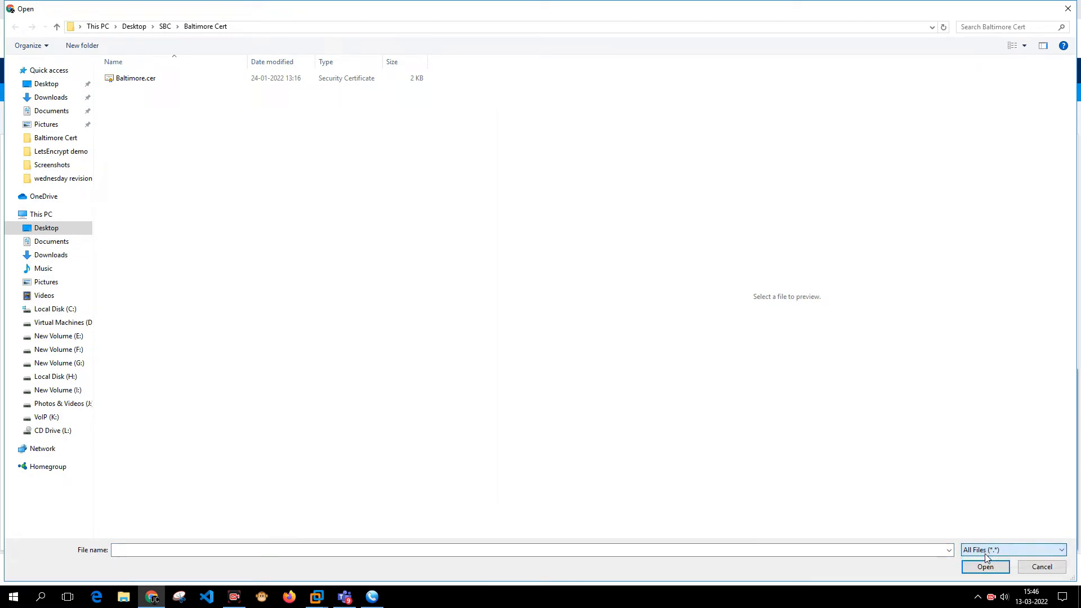
pyautogui.click(478, 376)
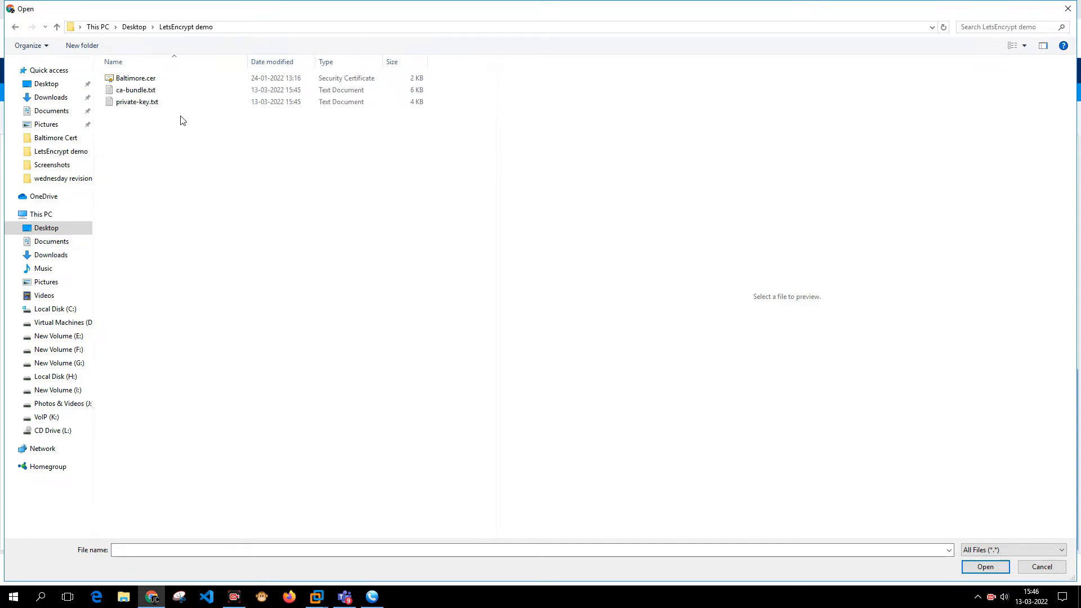
pyautogui.click(149, 90)
pyautogui.doubleClick(151, 102)
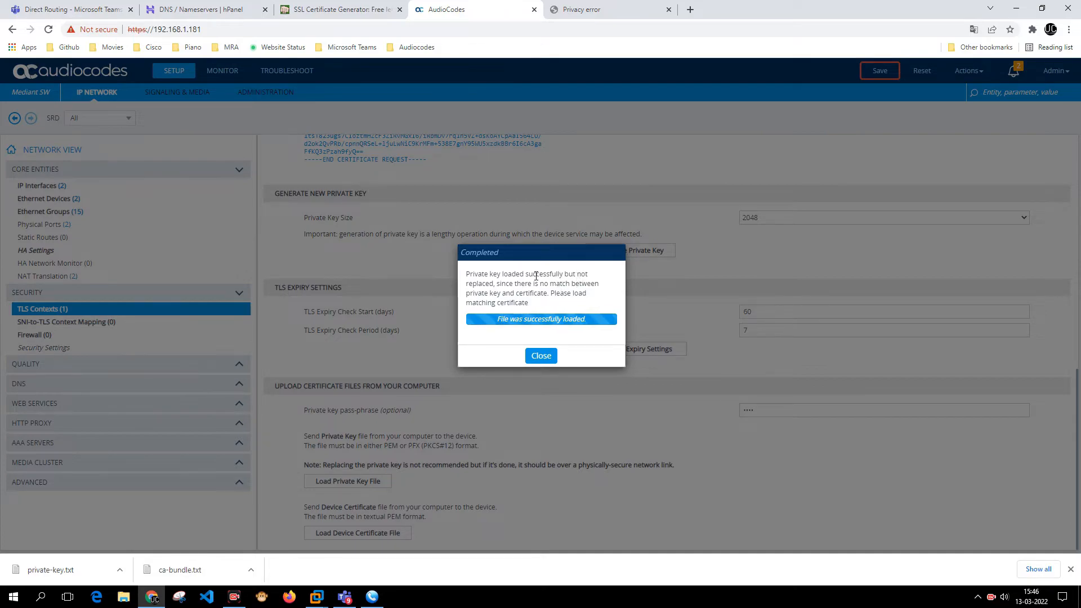
pyautogui.moveTo(510, 281); pyautogui.dragTo(580, 300)
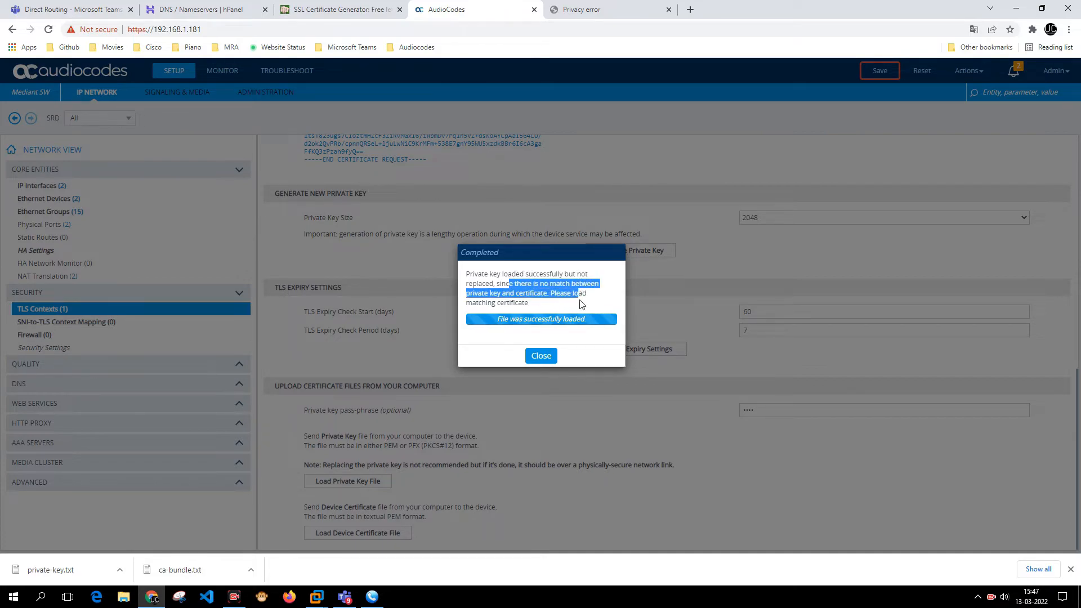
pyautogui.click(542, 356)
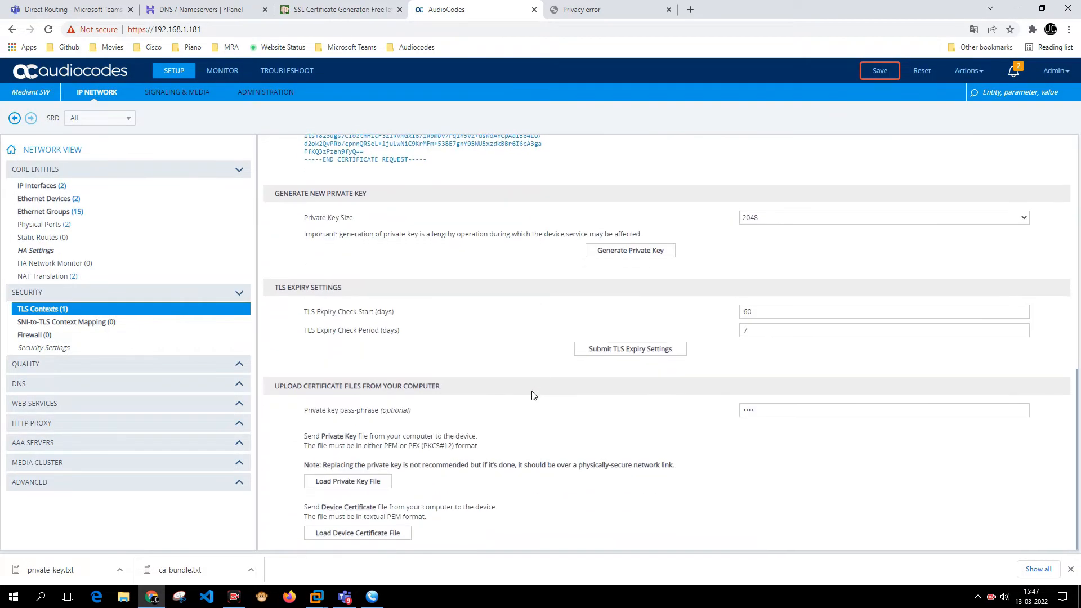
# - Load ca-bundle.txt as the device certificate
pyautogui.click(324, 538)
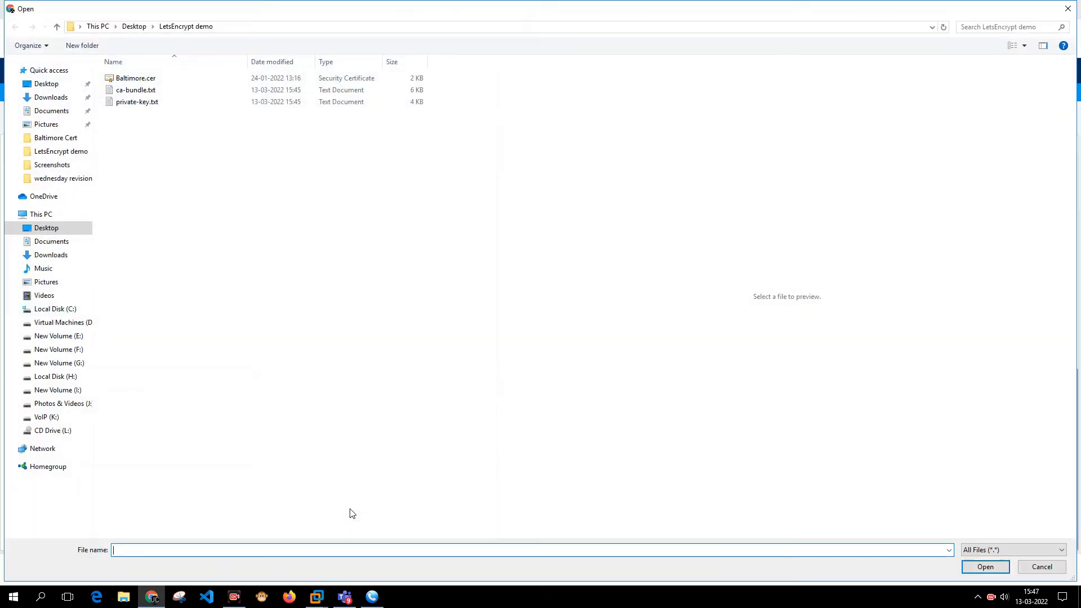
pyautogui.click(137, 91)
pyautogui.doubleClick(137, 91)
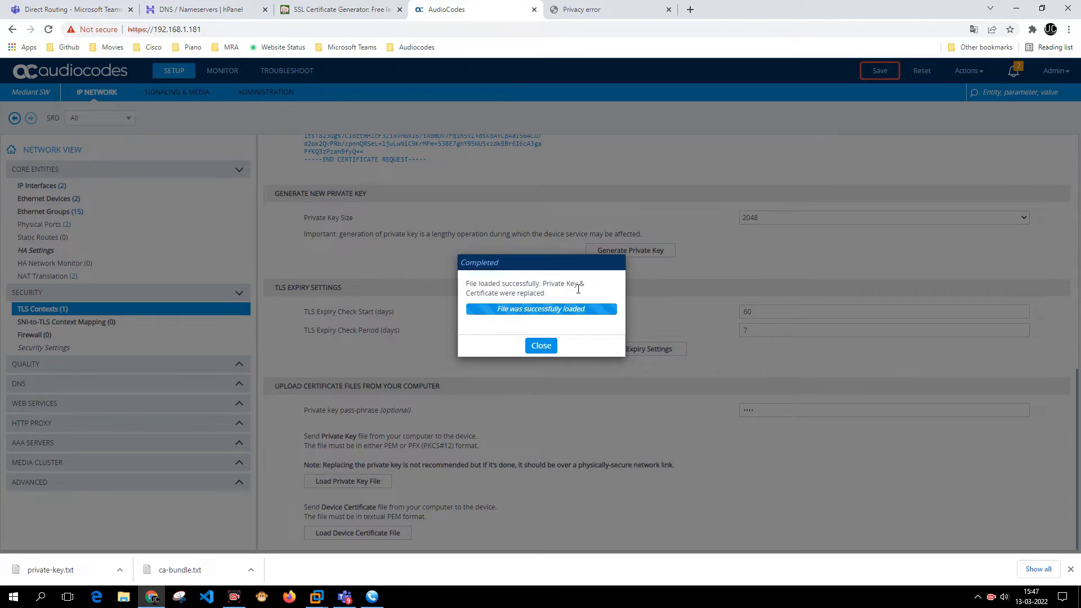
pyautogui.click(541, 345)
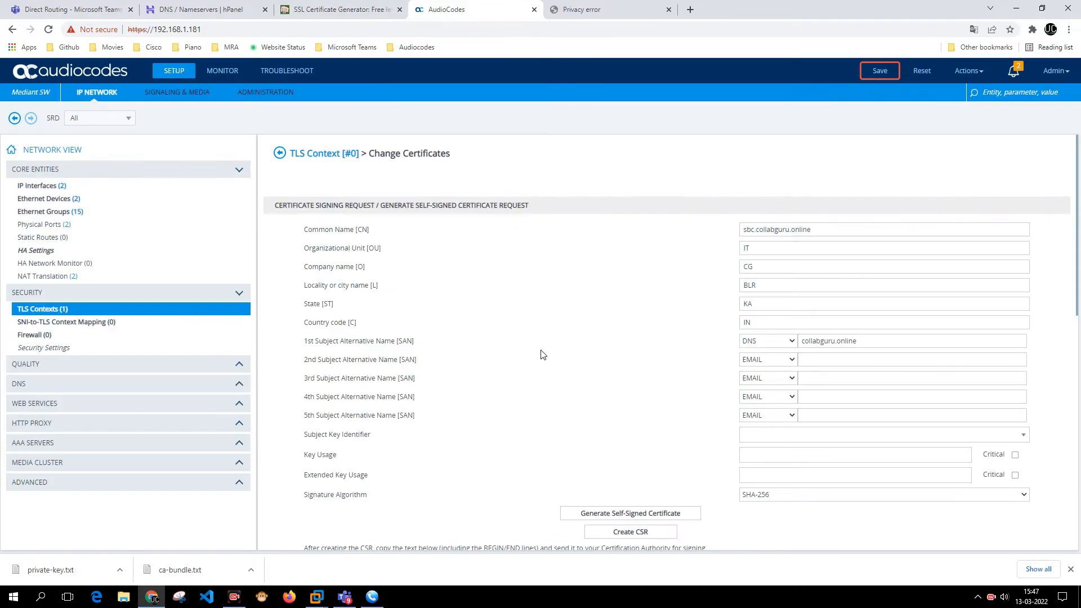
# - Save the SBC configuration and reload sbc.collabguru.online in the privacy-error tab
pyautogui.click(880, 70)
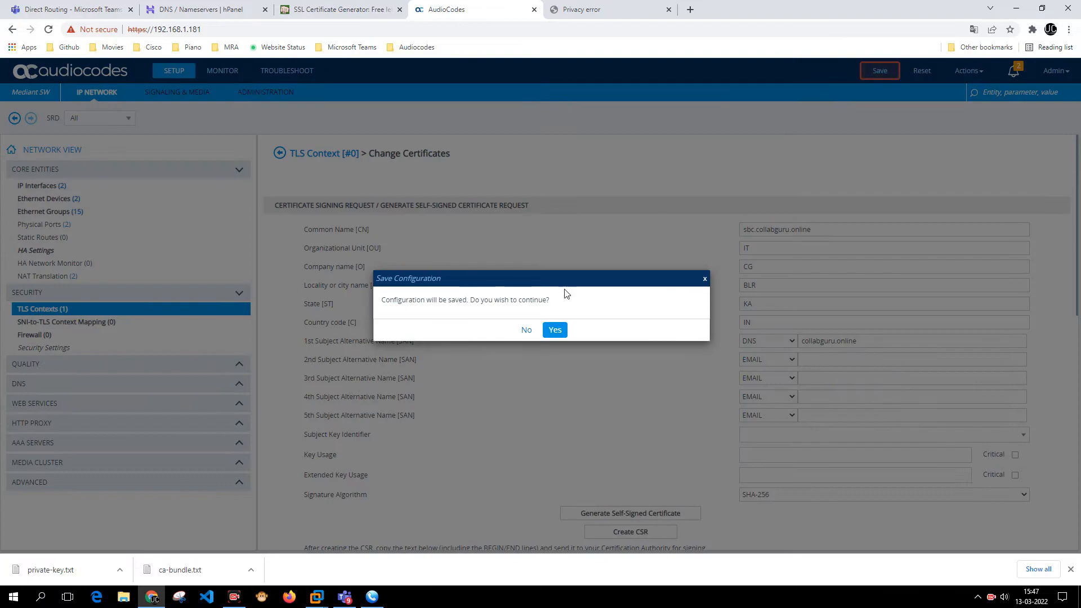
pyautogui.click(554, 330)
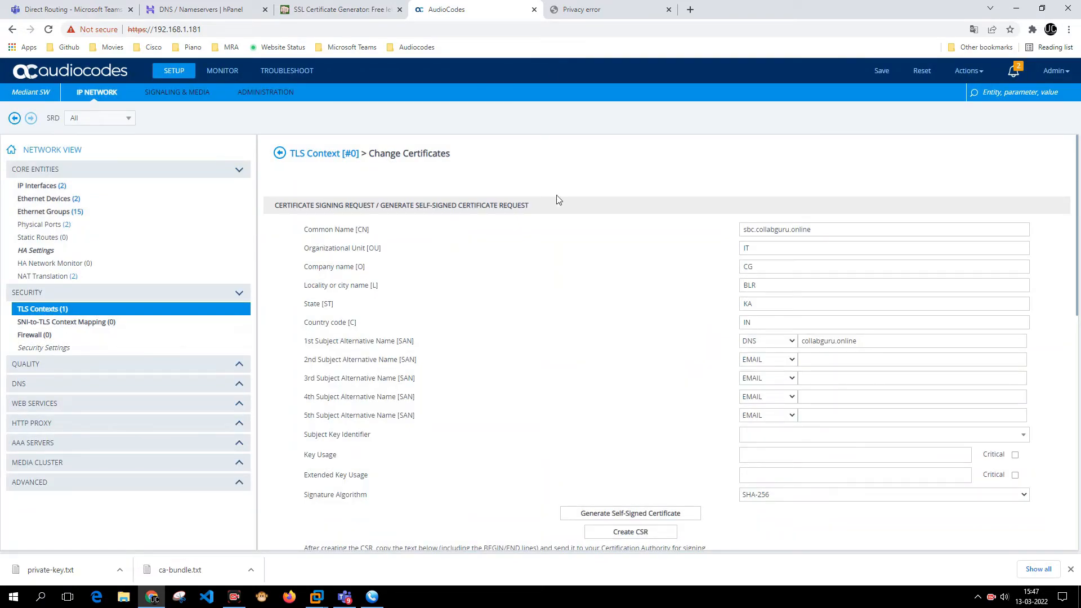
pyautogui.click(568, 10)
pyautogui.click(444, 32)
pyautogui.press('Return')
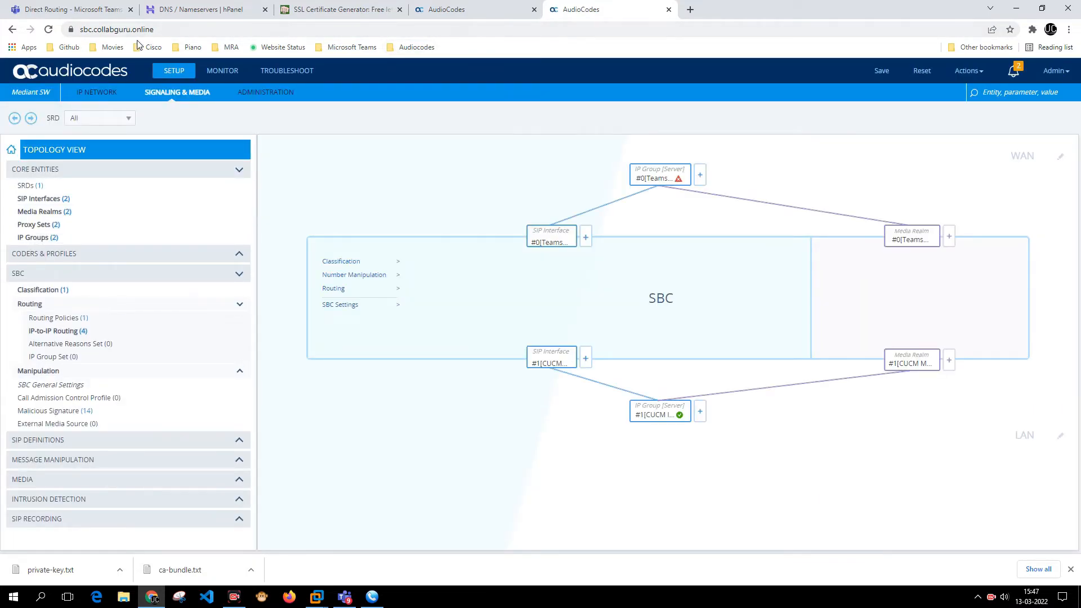
pyautogui.click(71, 30)
pyautogui.click(118, 76)
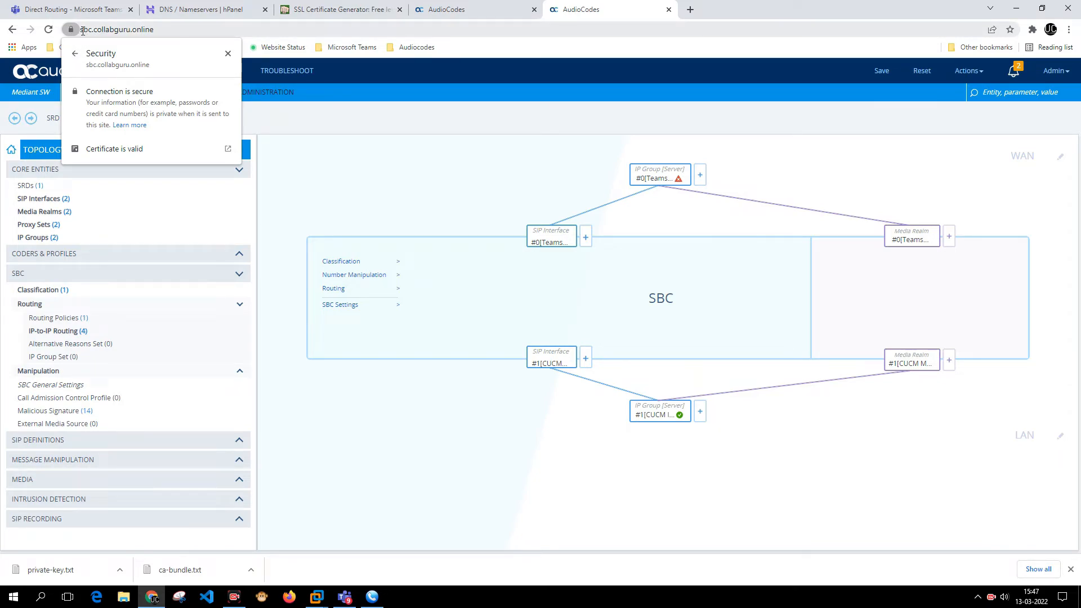
pyautogui.click(137, 147)
pyautogui.moveTo(137, 15); pyautogui.dragTo(533, 133)
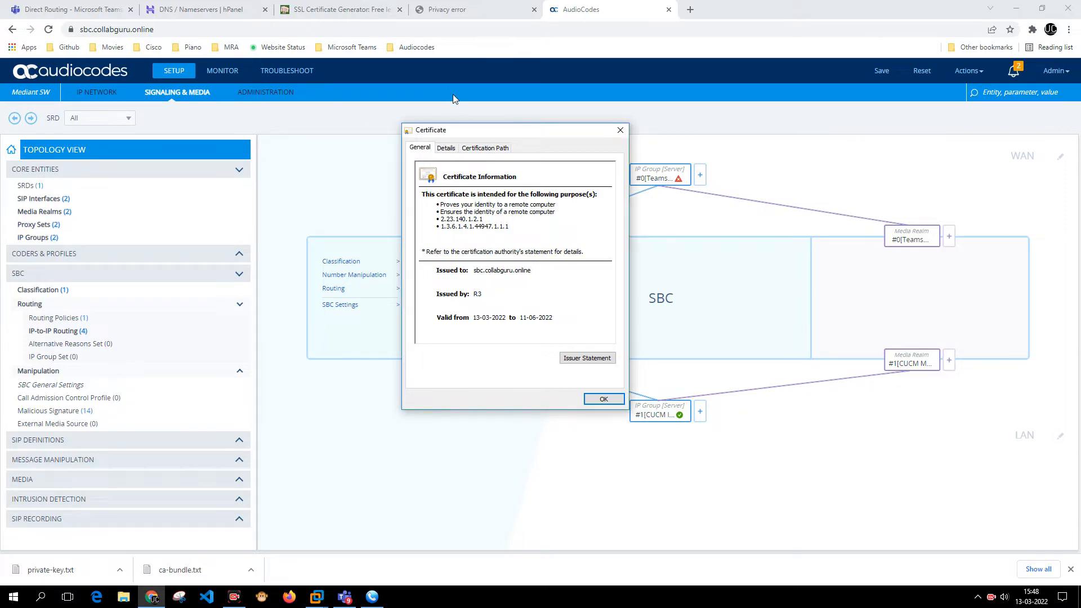
pyautogui.click(465, 151)
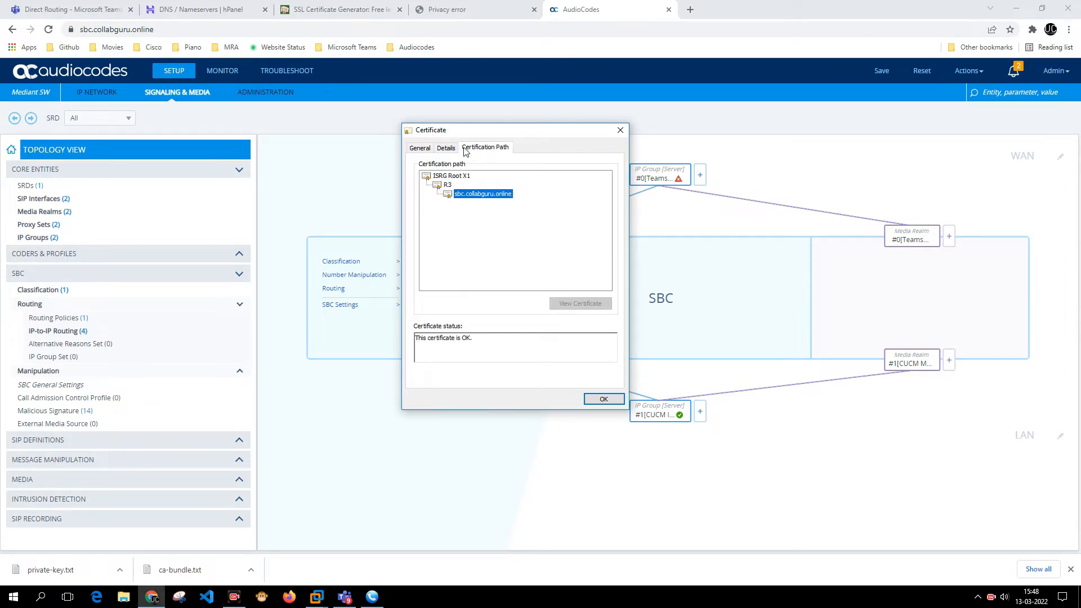
pyautogui.click(446, 178)
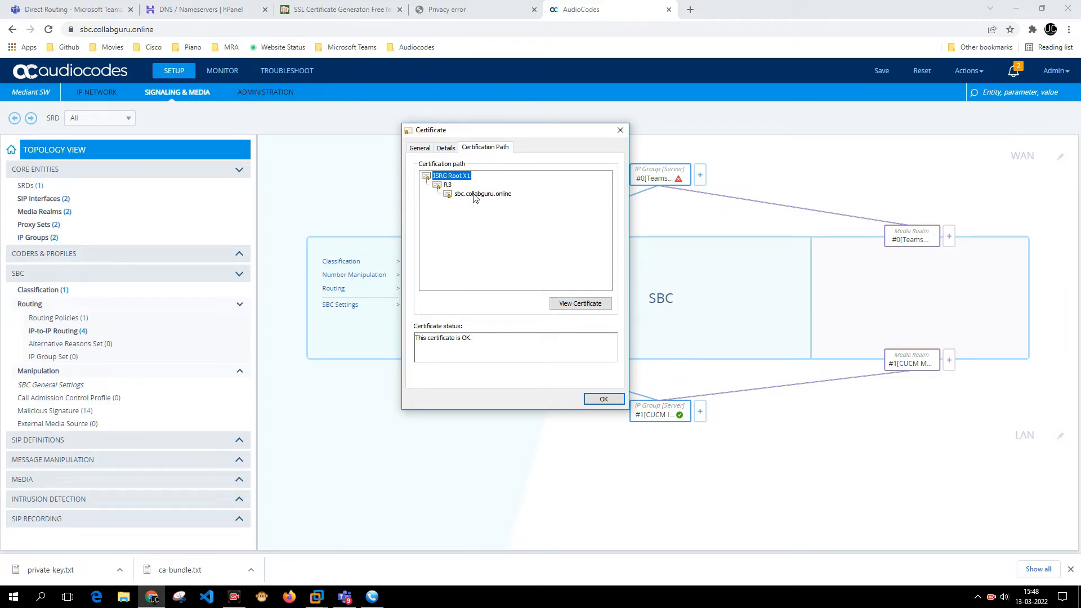
pyautogui.click(447, 186)
pyautogui.click(448, 195)
pyautogui.click(422, 150)
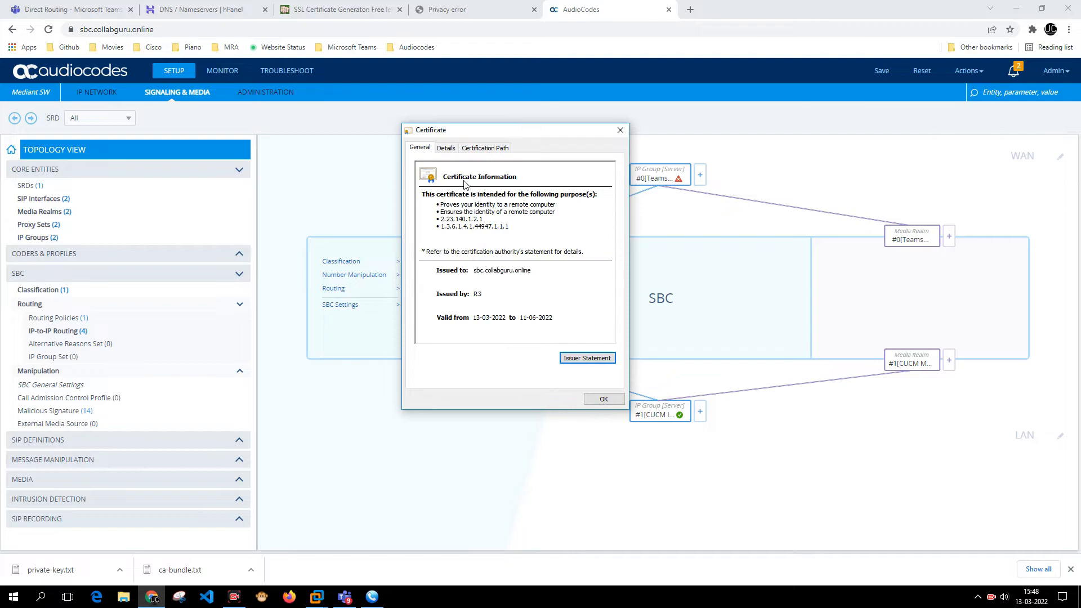
pyautogui.click(598, 401)
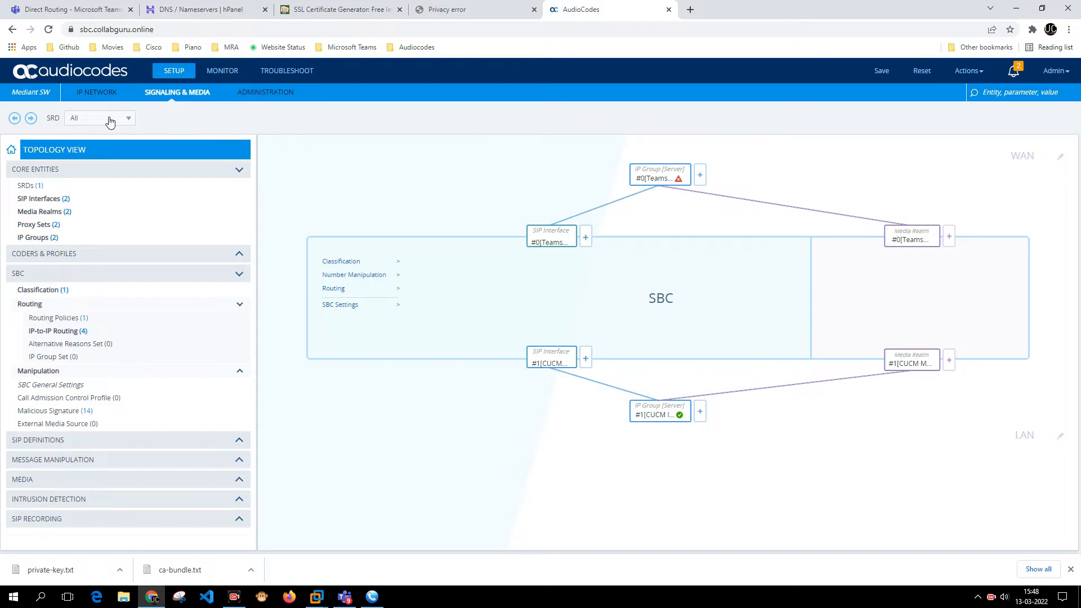
pyautogui.moveTo(664, 175)
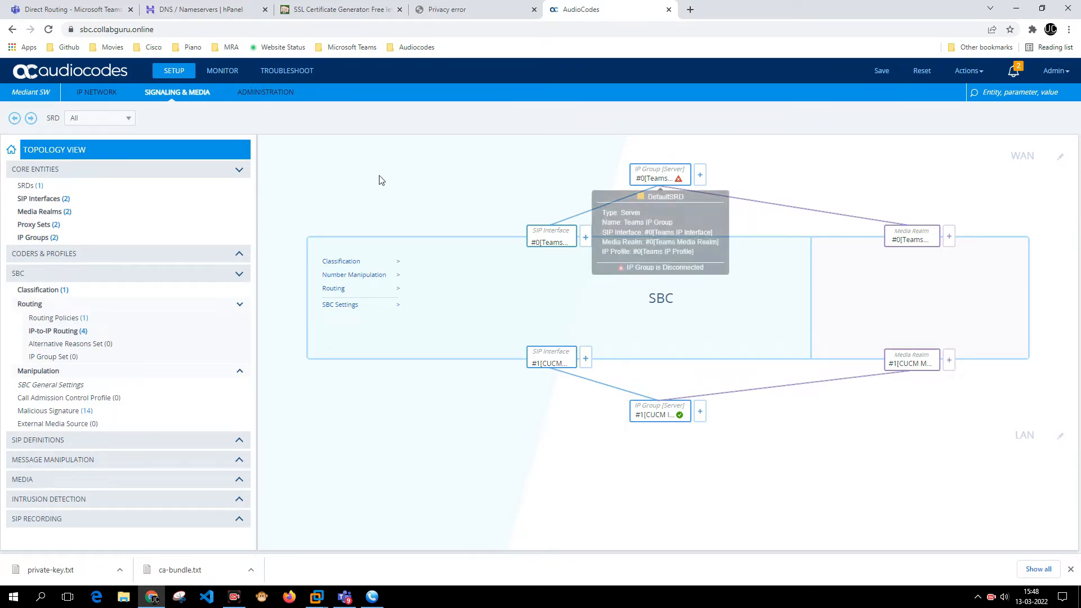
pyautogui.click(83, 75)
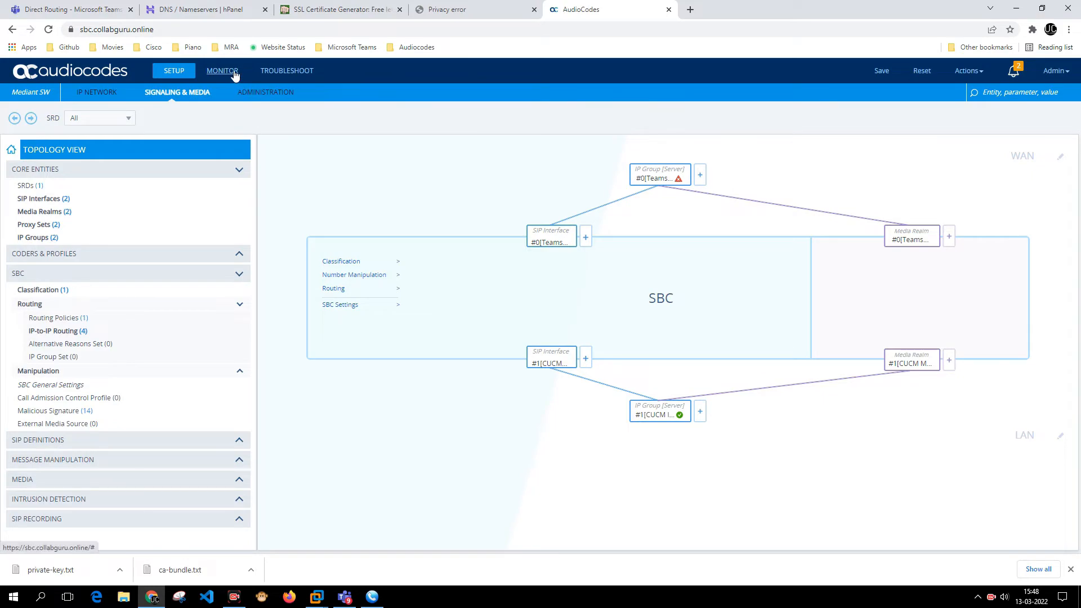
pyautogui.click(84, 93)
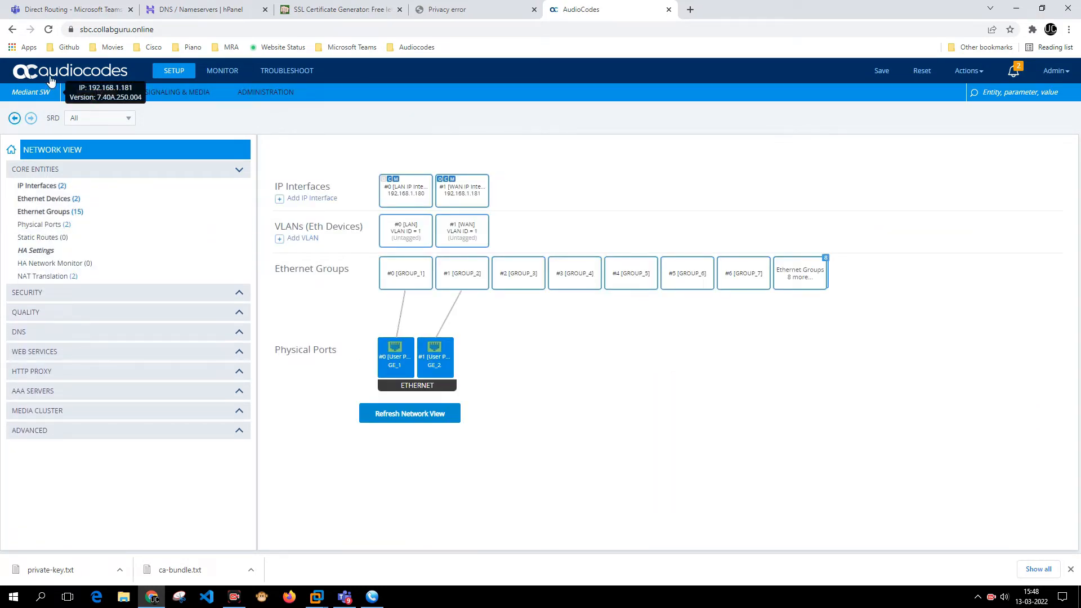
pyautogui.click(135, 94)
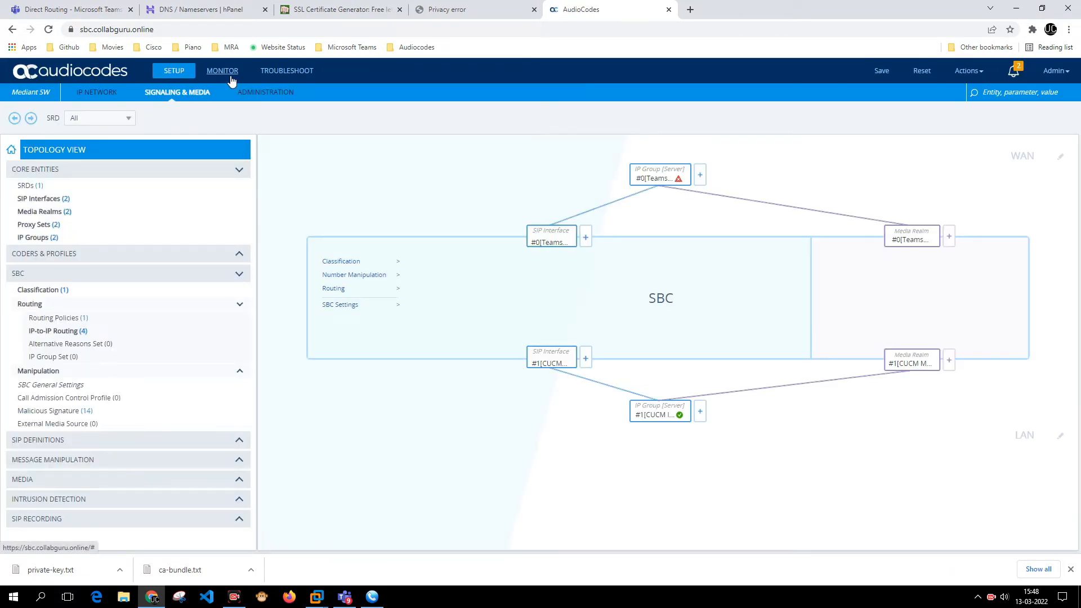
pyautogui.click(225, 72)
pyautogui.click(67, 278)
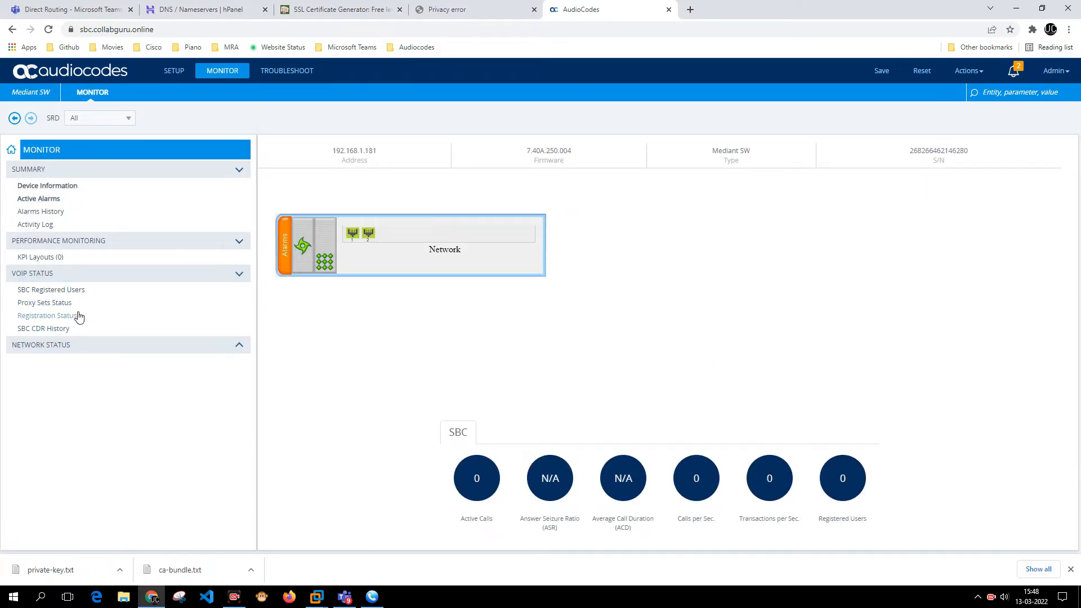
pyautogui.click(77, 305)
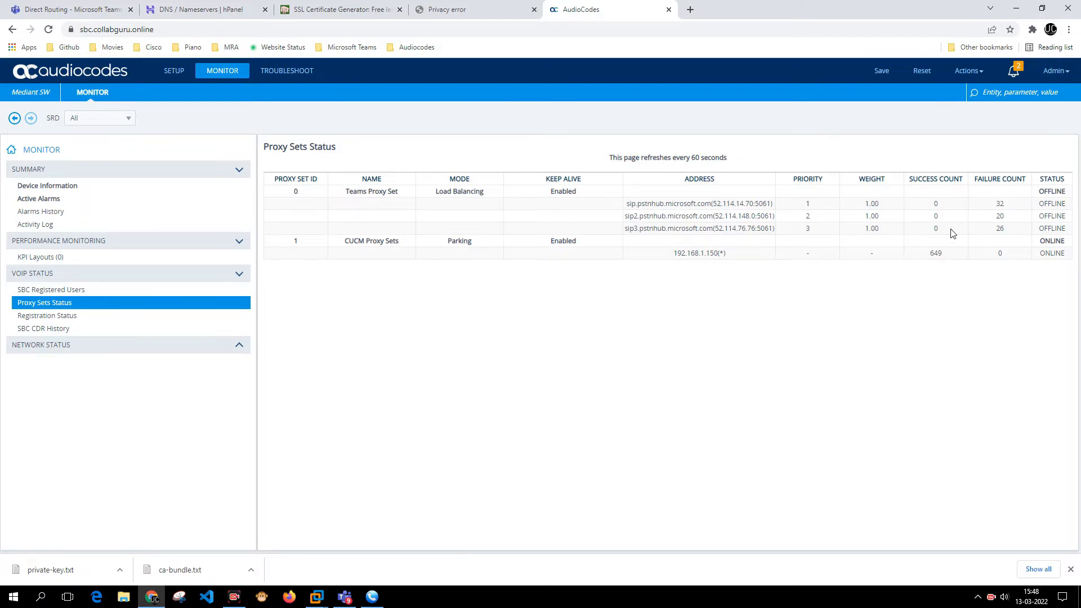
pyautogui.moveTo(1039, 191); pyautogui.dragTo(1052, 228)
pyautogui.click(1051, 229)
pyautogui.click(1014, 71)
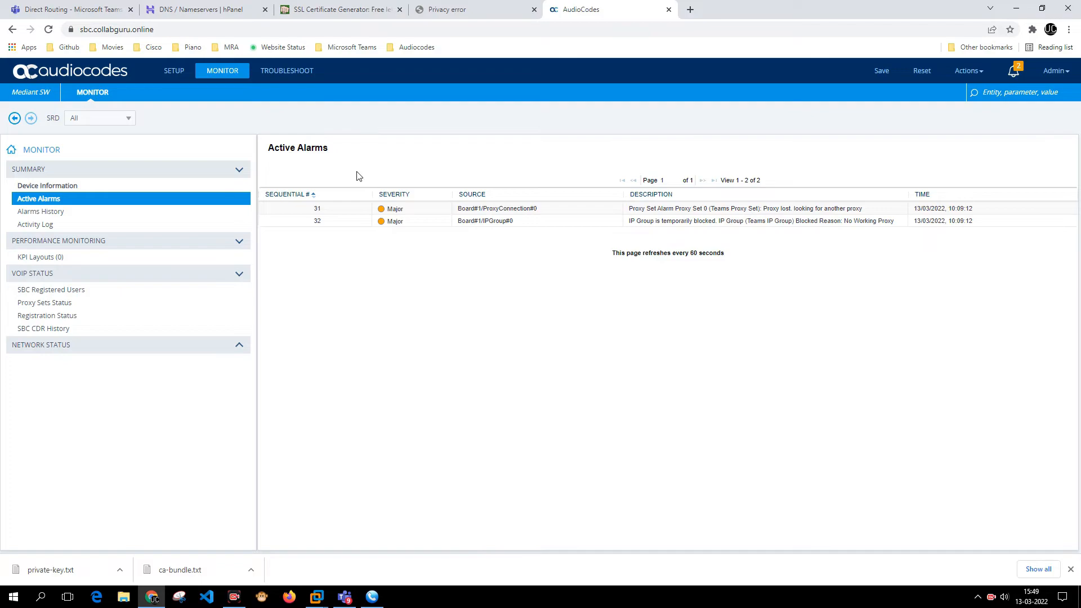
pyautogui.click(169, 72)
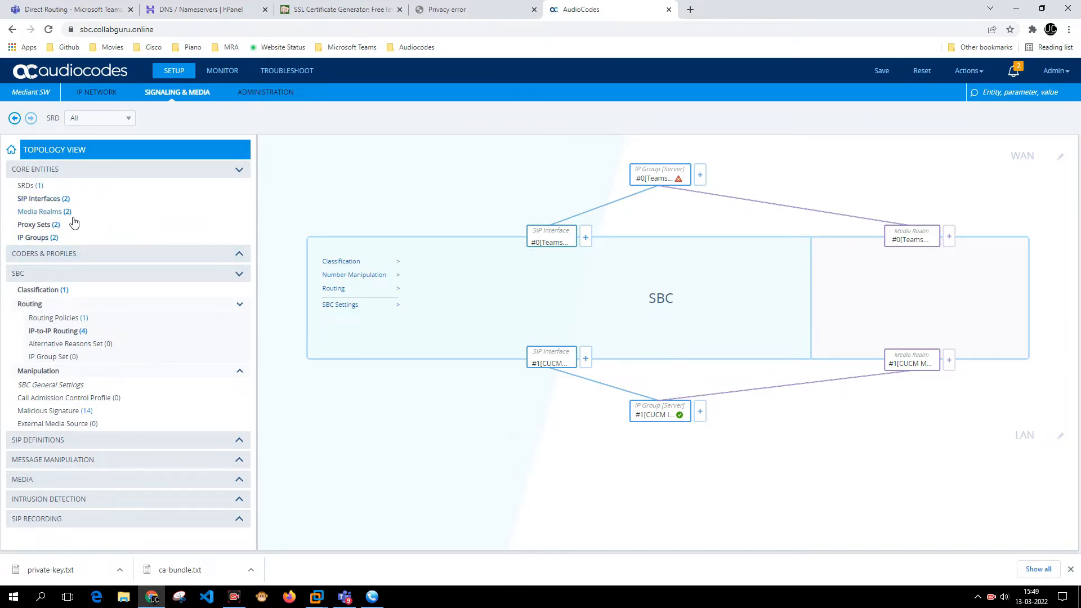
# - Open IP Network > Security > TLS Contexts and view the GoDaddy context's trusted root certificates
pyautogui.click(70, 237)
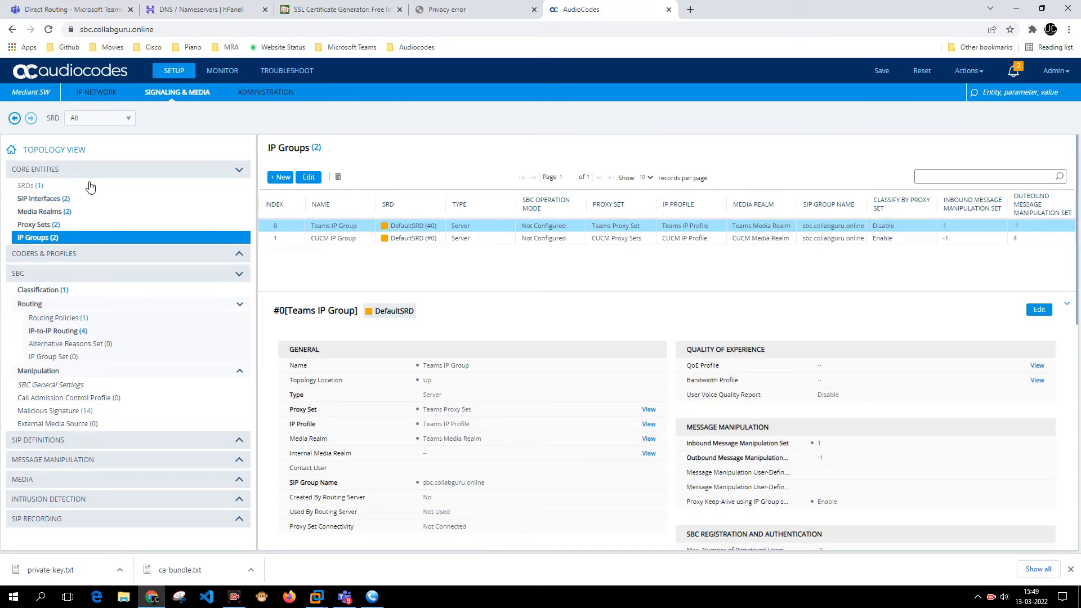
pyautogui.click(41, 187)
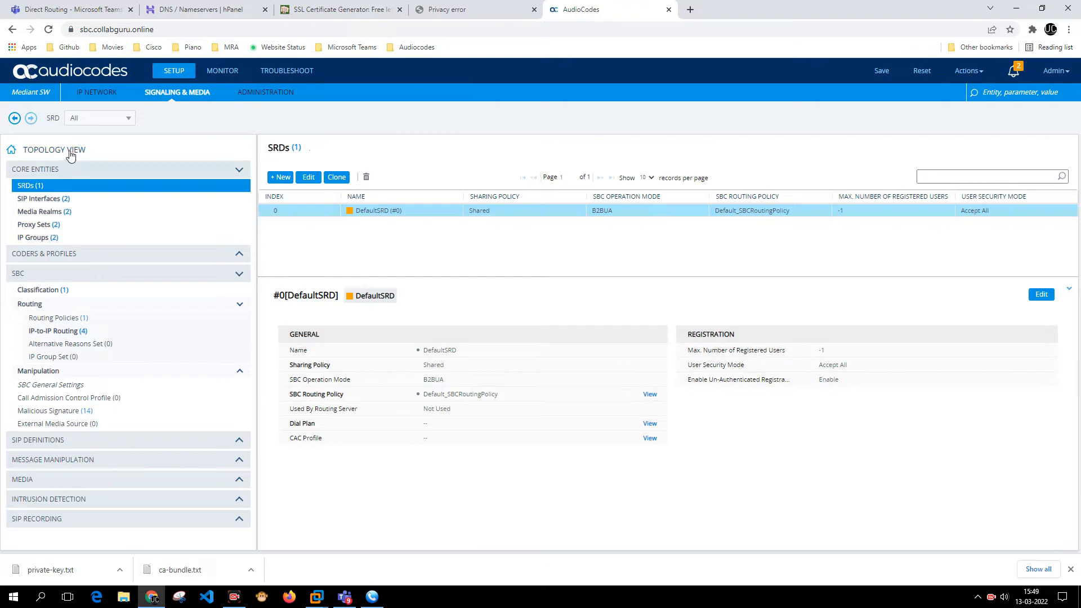
pyautogui.click(97, 93)
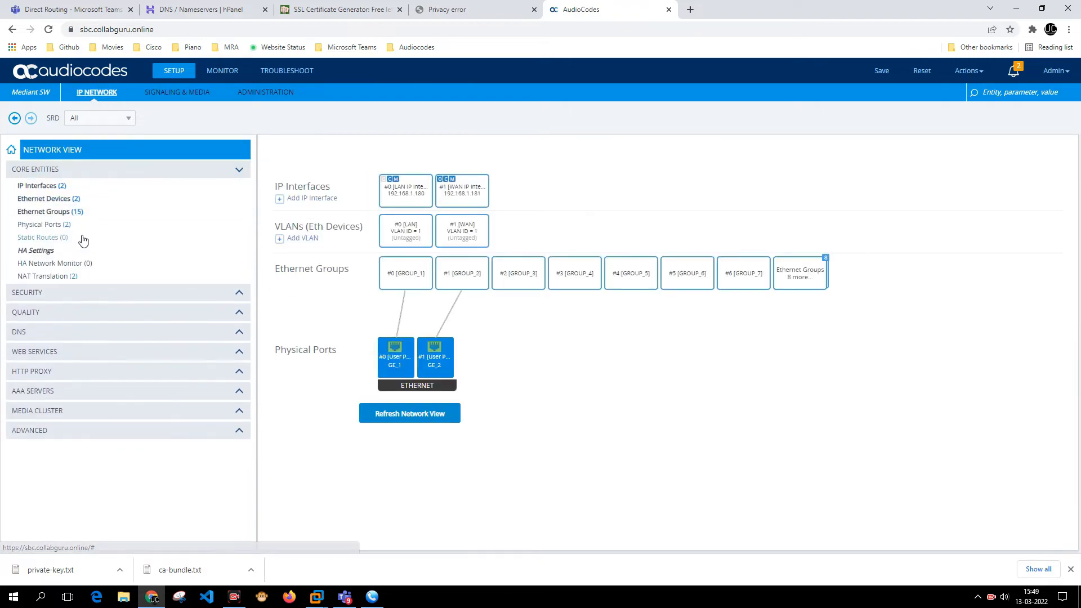
pyautogui.click(64, 294)
pyautogui.click(64, 310)
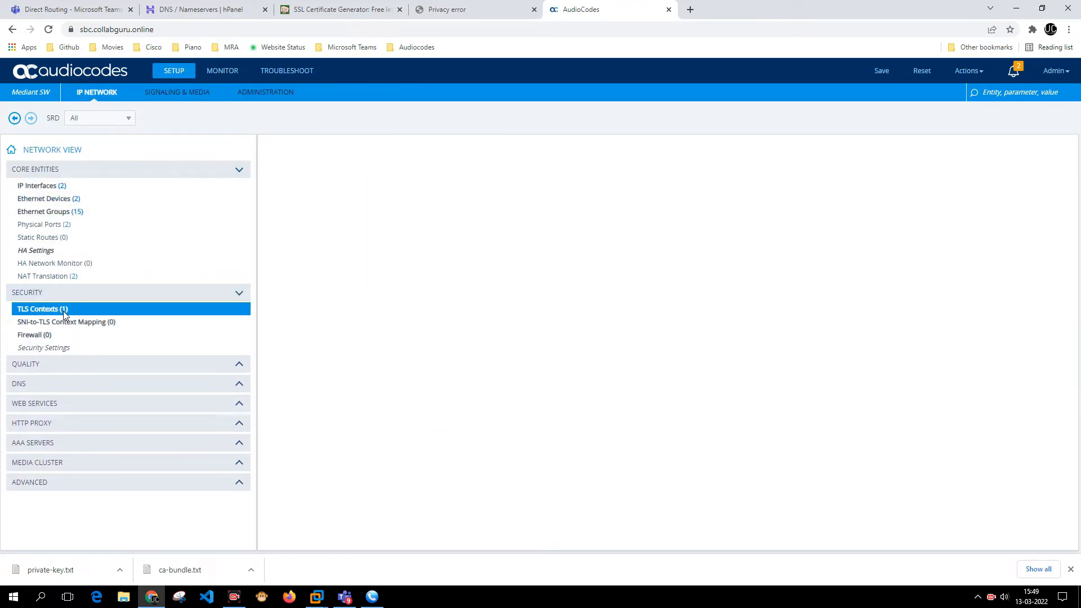
pyautogui.doubleClick(461, 219)
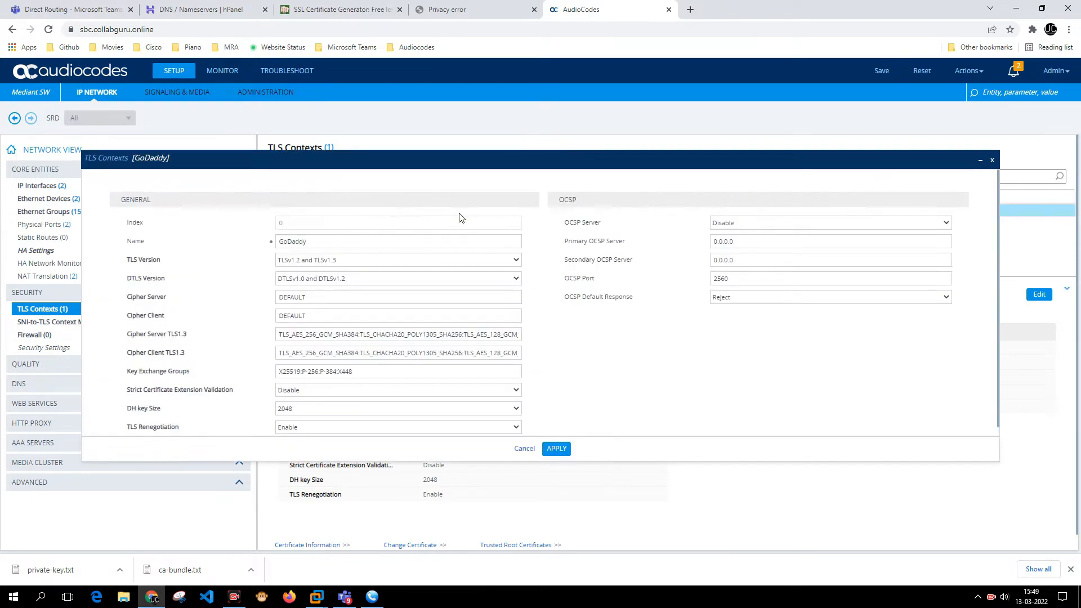
pyautogui.click(525, 450)
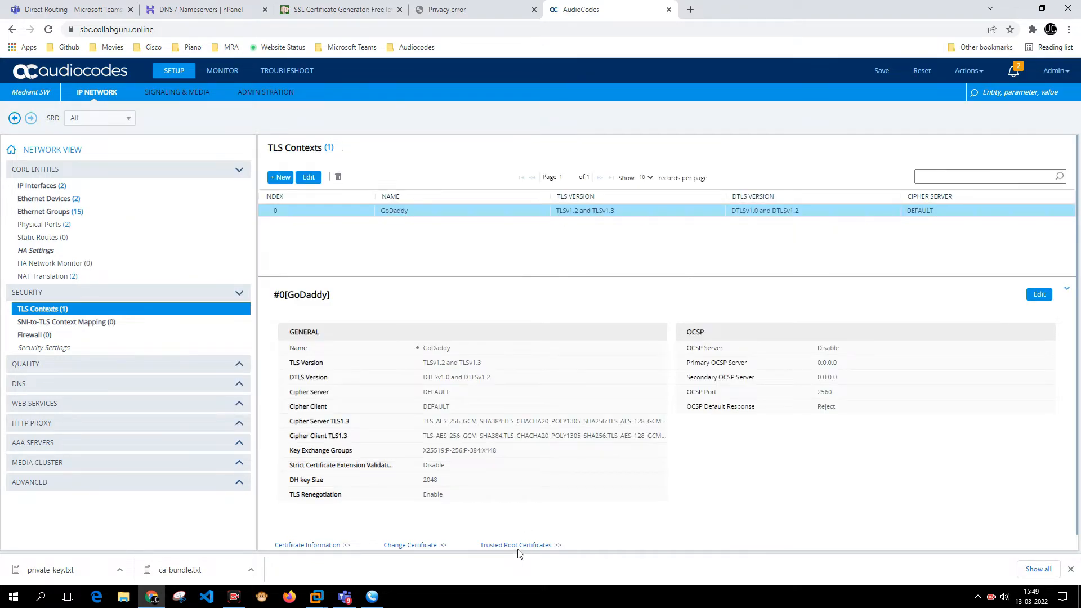
pyautogui.click(518, 548)
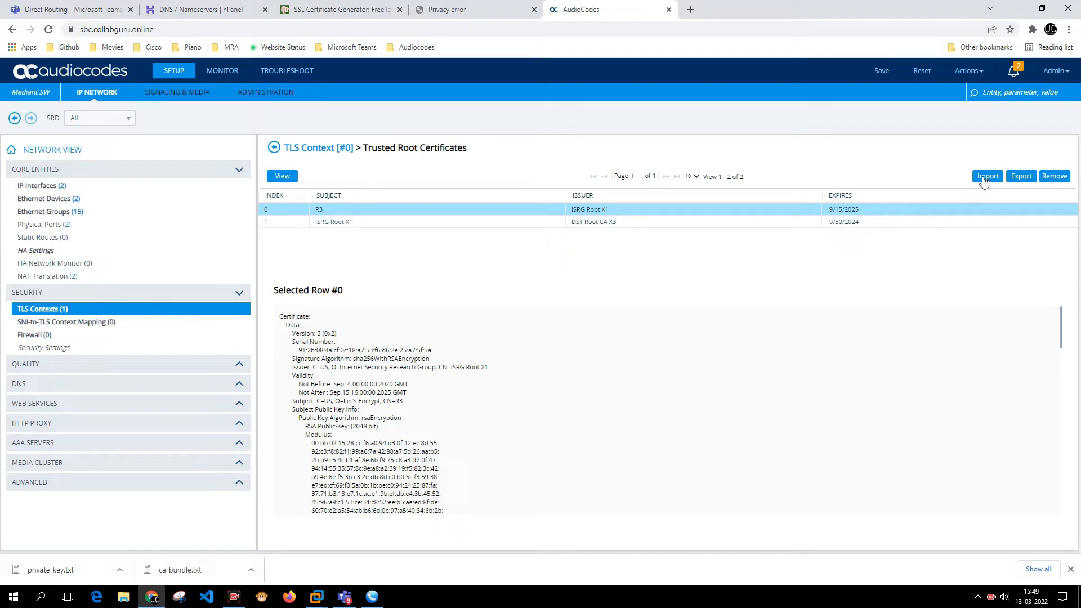
# - Check the alarms, registration and proxy sets status, then return to the TLS context settings
pyautogui.click(227, 78)
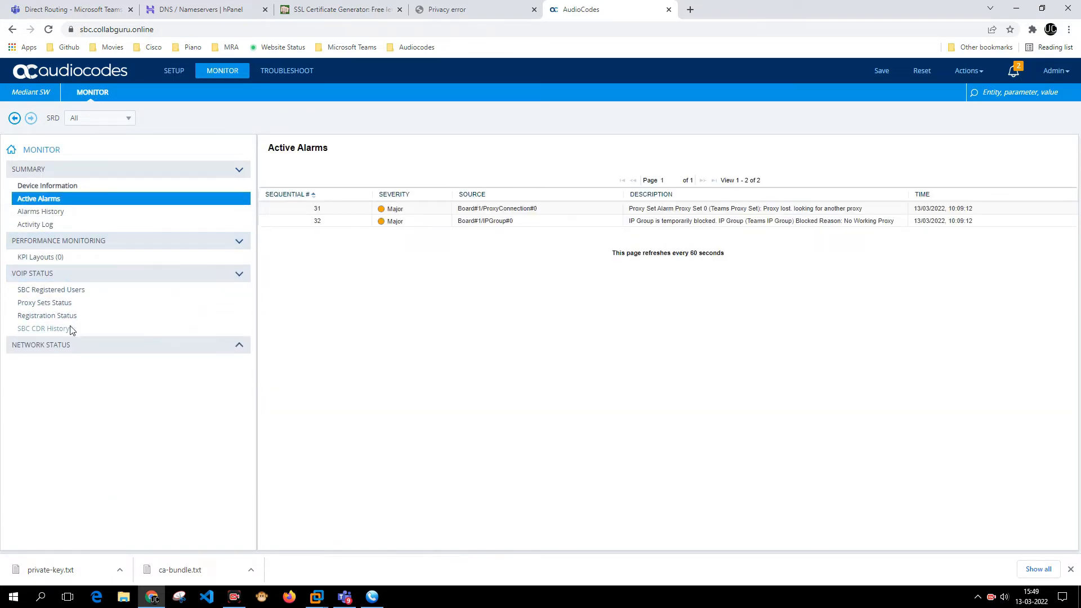
pyautogui.click(69, 316)
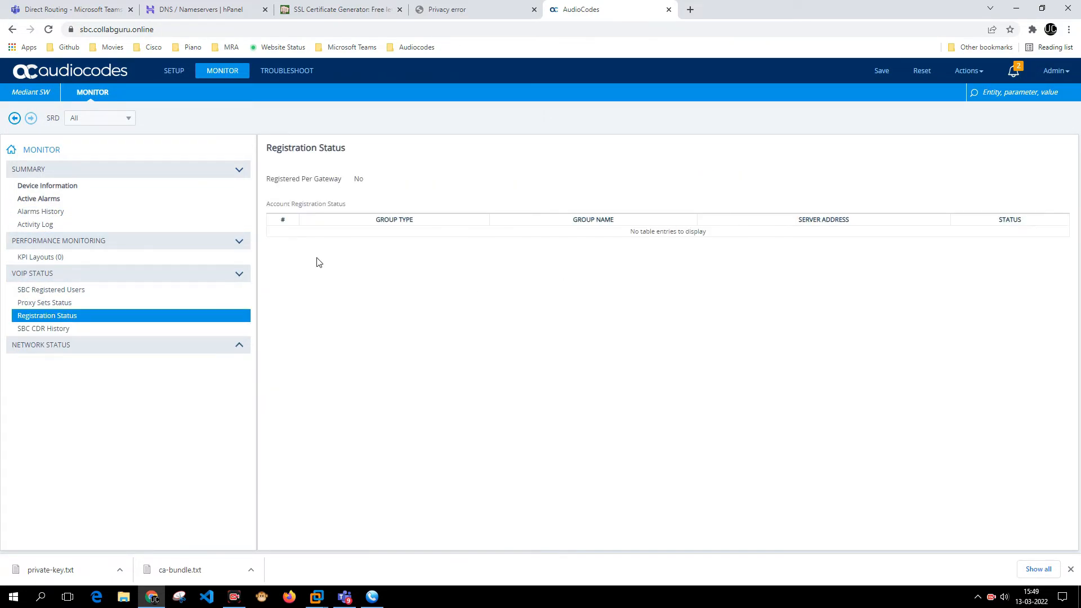
pyautogui.click(70, 305)
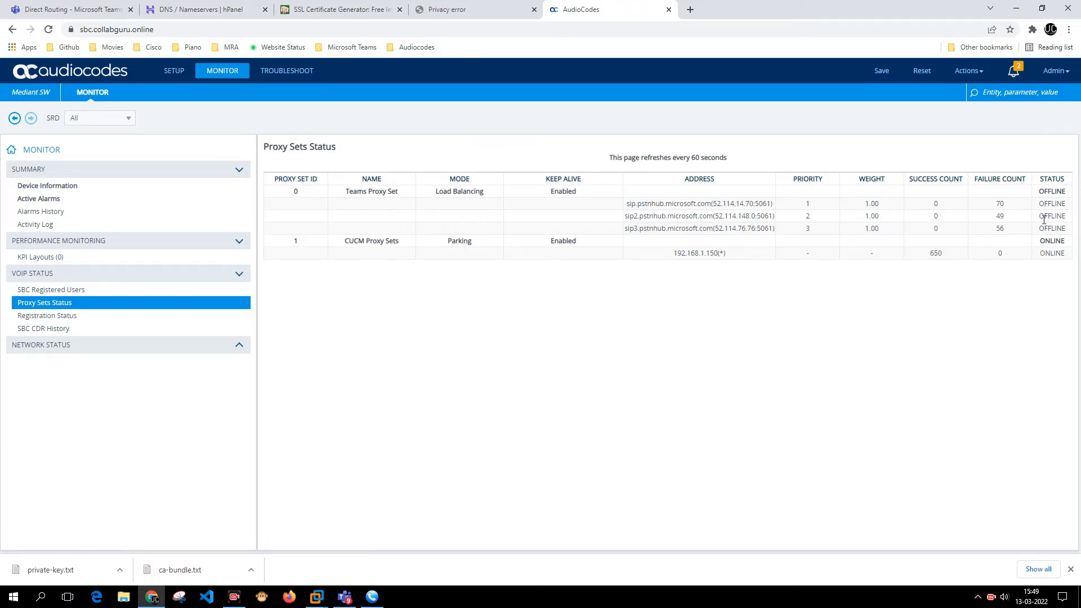
pyautogui.click(177, 75)
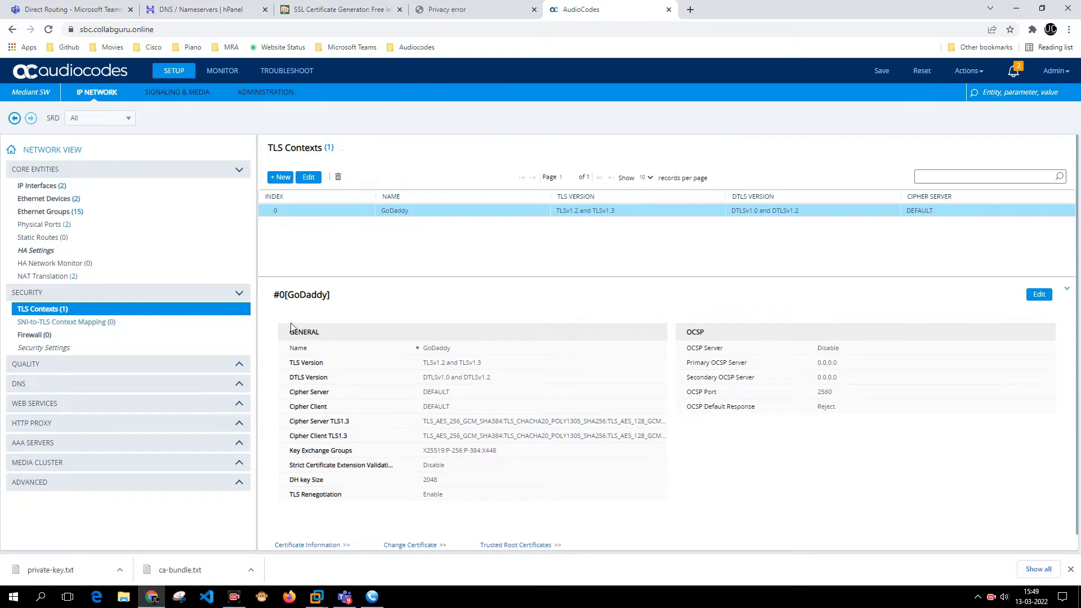
# - Import Baltimore.cer, listing All Files, into the GoDaddy context's trusted root certificates
pyautogui.click(489, 546)
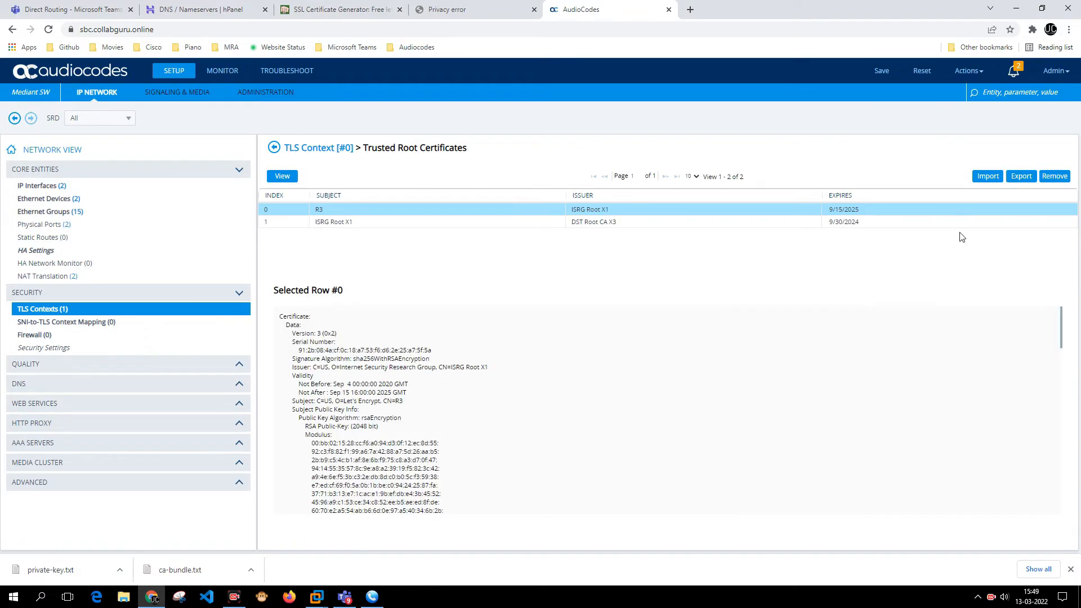
pyautogui.click(987, 176)
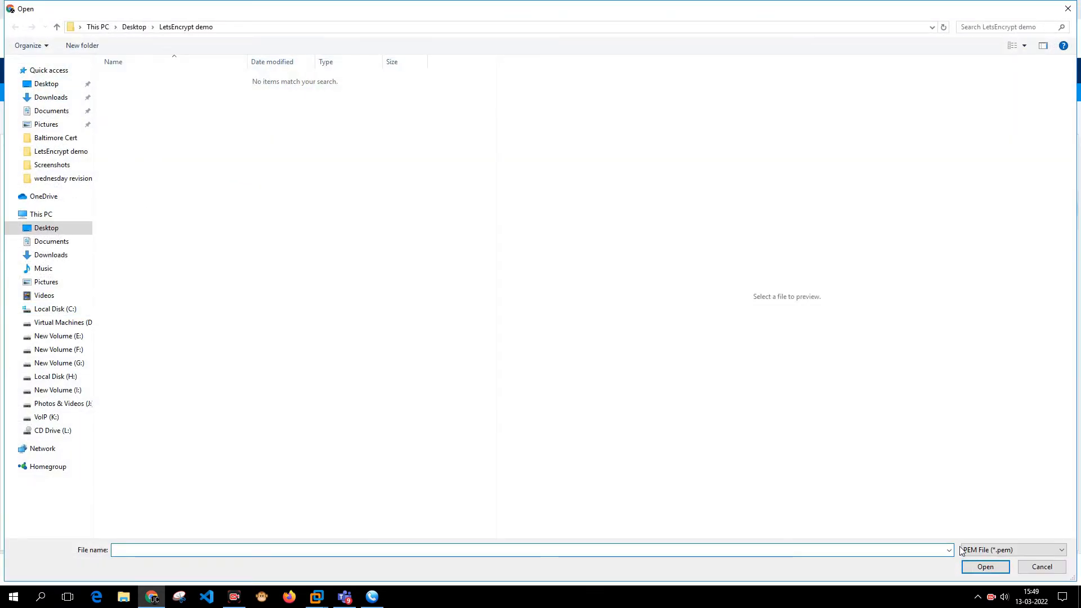
pyautogui.click(967, 550)
pyautogui.click(981, 569)
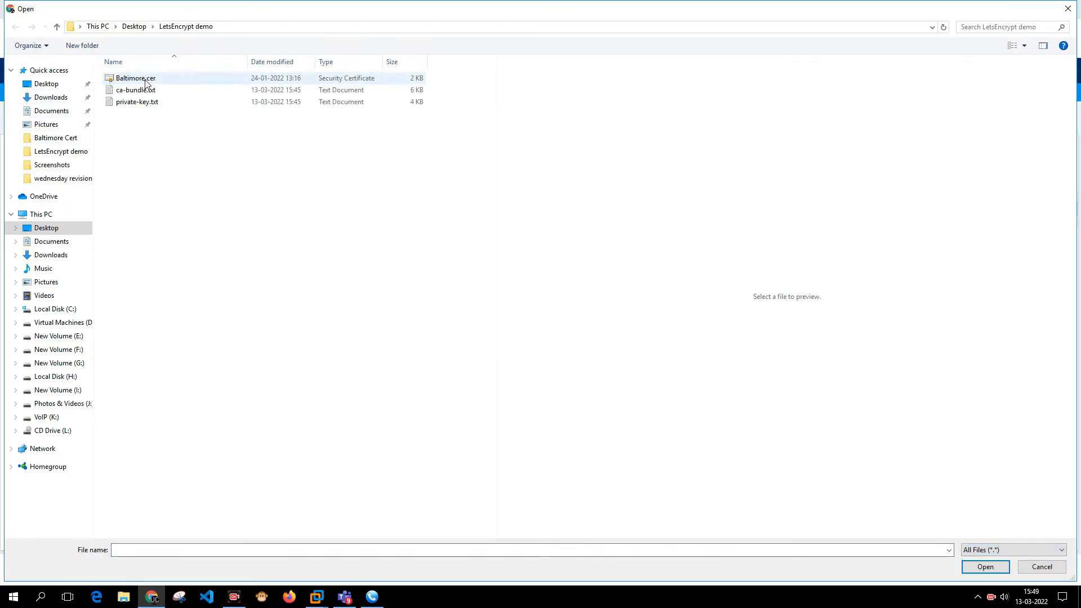
pyautogui.doubleClick(146, 82)
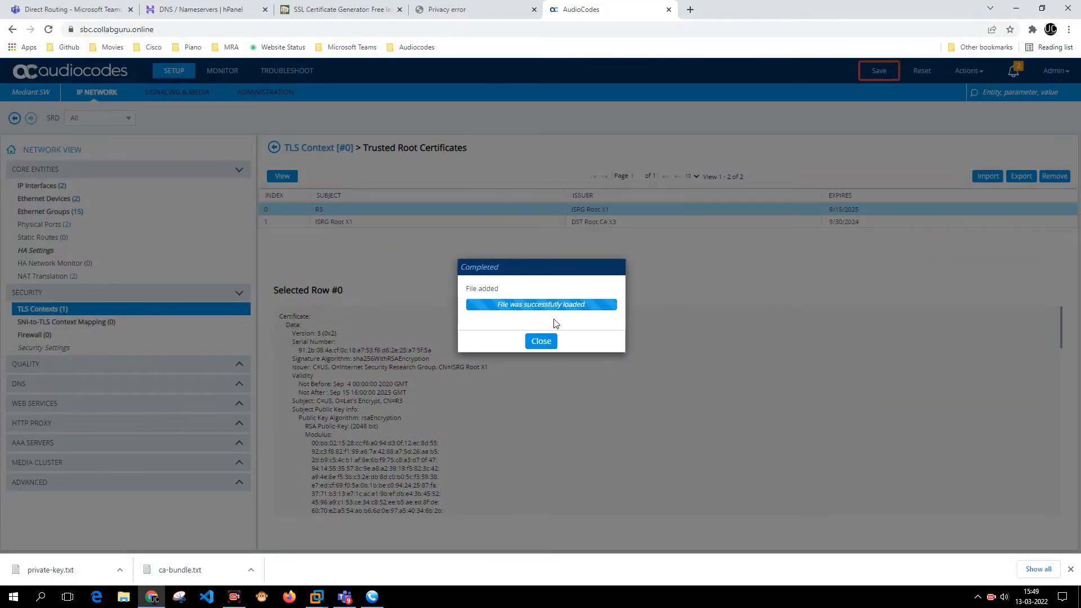
pyautogui.click(540, 341)
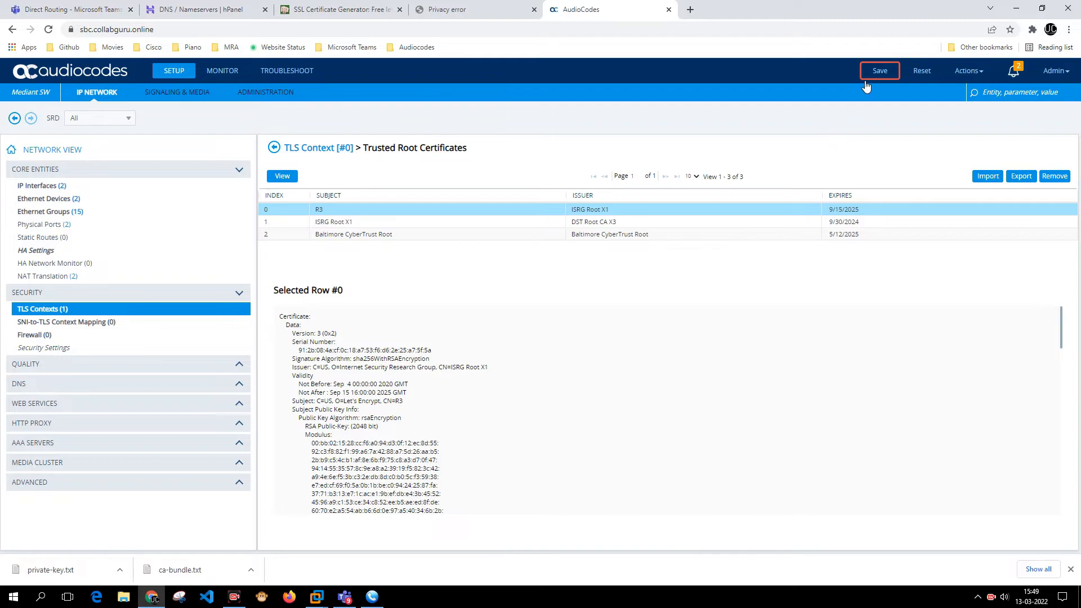
# - Save the configuration and verify the three Teams pstnhub proxies show ONLINE in Proxy Sets Status
pyautogui.click(881, 71)
pyautogui.click(556, 328)
pyautogui.click(219, 73)
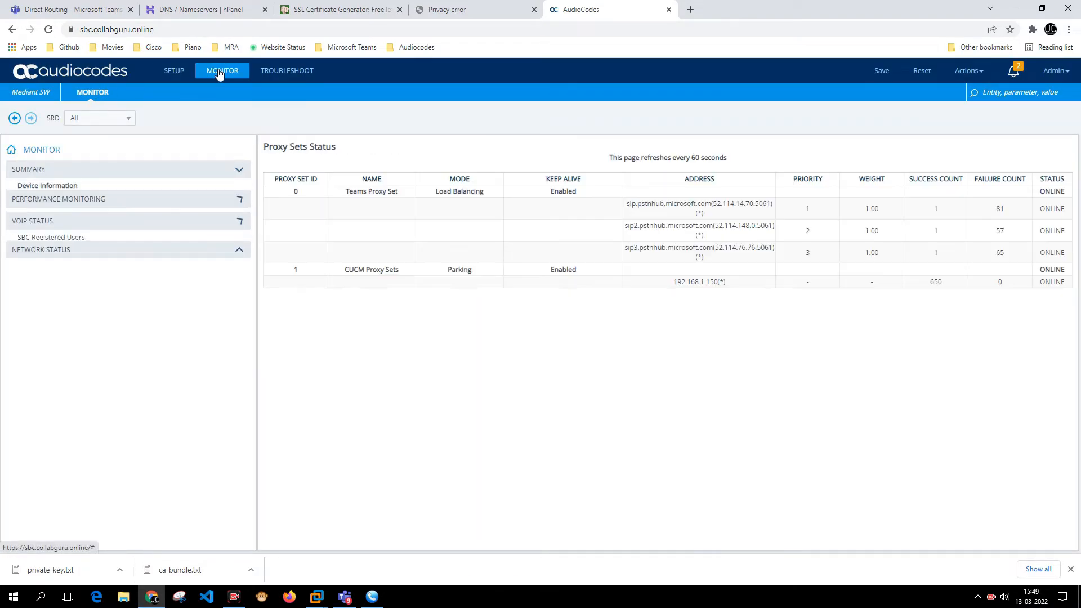
pyautogui.moveTo(1038, 192); pyautogui.dragTo(891, 196)
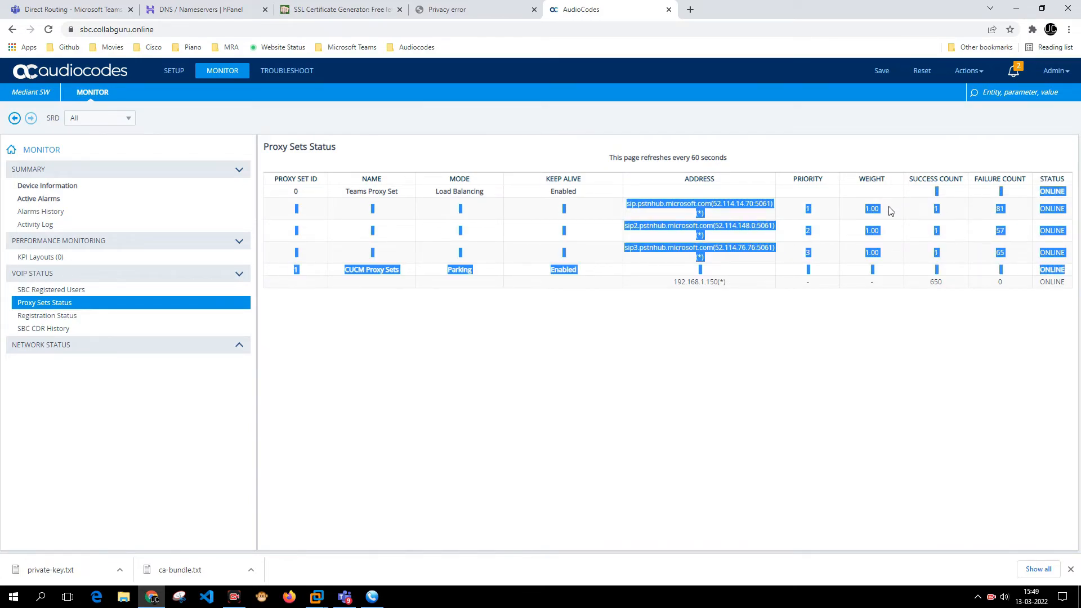
pyautogui.click(986, 216)
pyautogui.moveTo(1055, 195); pyautogui.dragTo(1059, 251)
pyautogui.click(1022, 273)
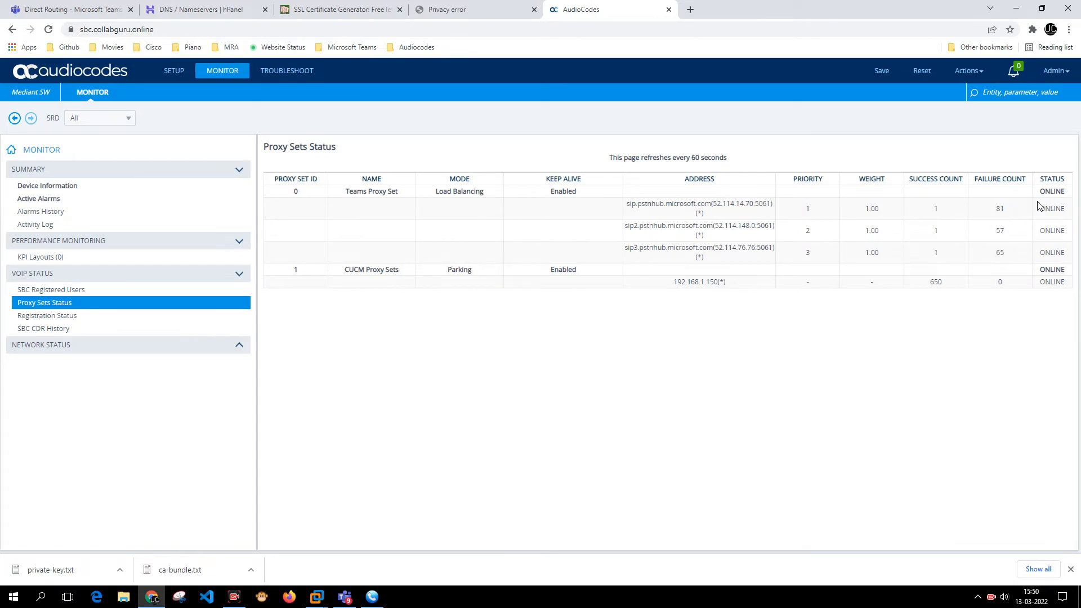
pyautogui.moveTo(1041, 191); pyautogui.dragTo(1062, 250)
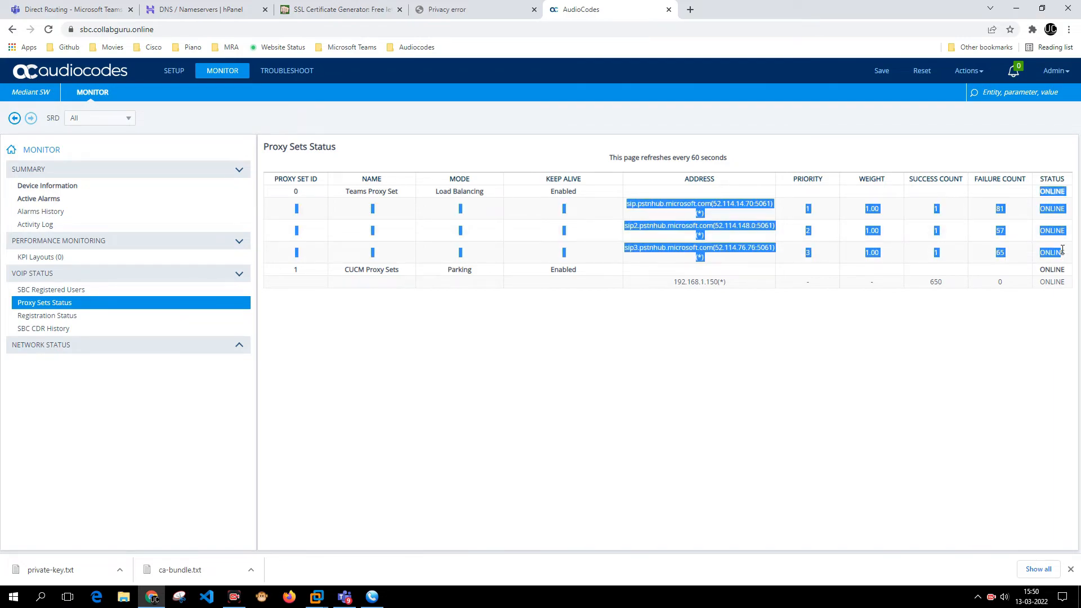
pyautogui.click(966, 270)
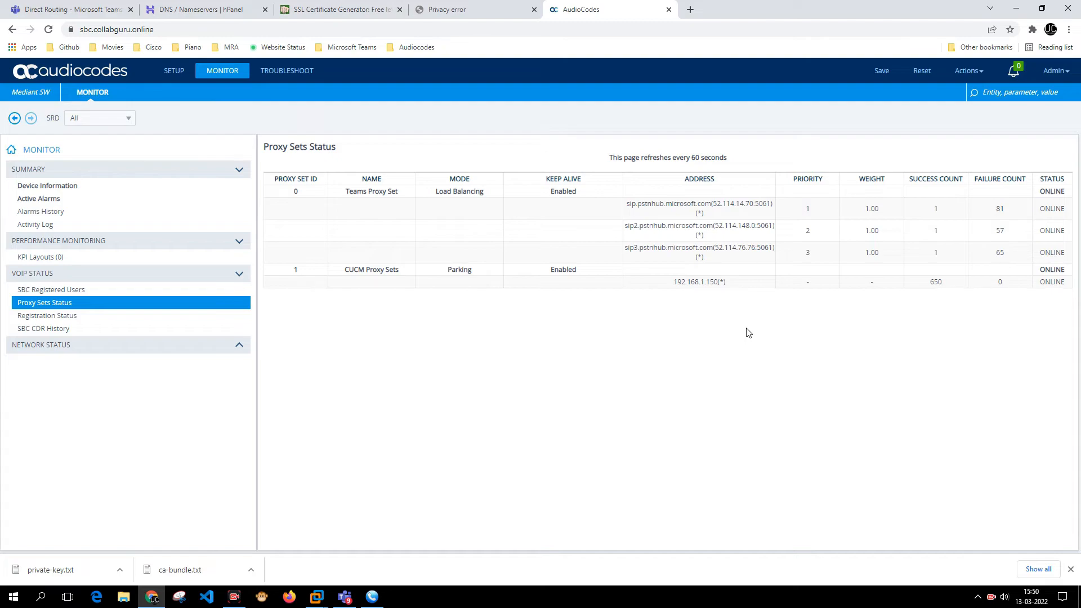
# - Call the CUCM number from Teams call history, answer in MicroSIP, hang up, and return to the SBC
pyautogui.click(345, 597)
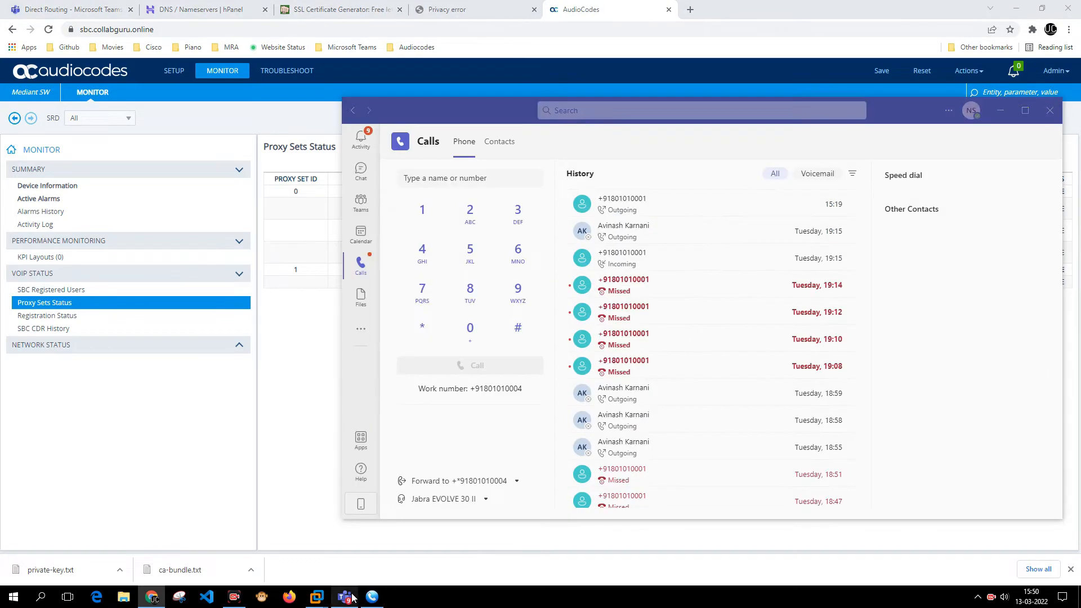
pyautogui.click(372, 597)
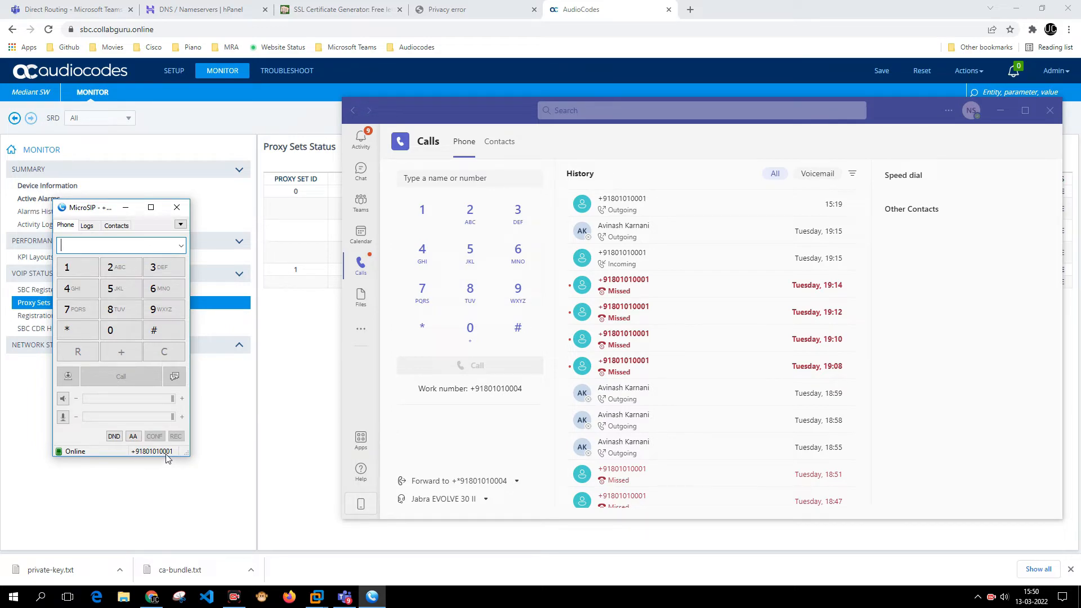
pyautogui.click(807, 211)
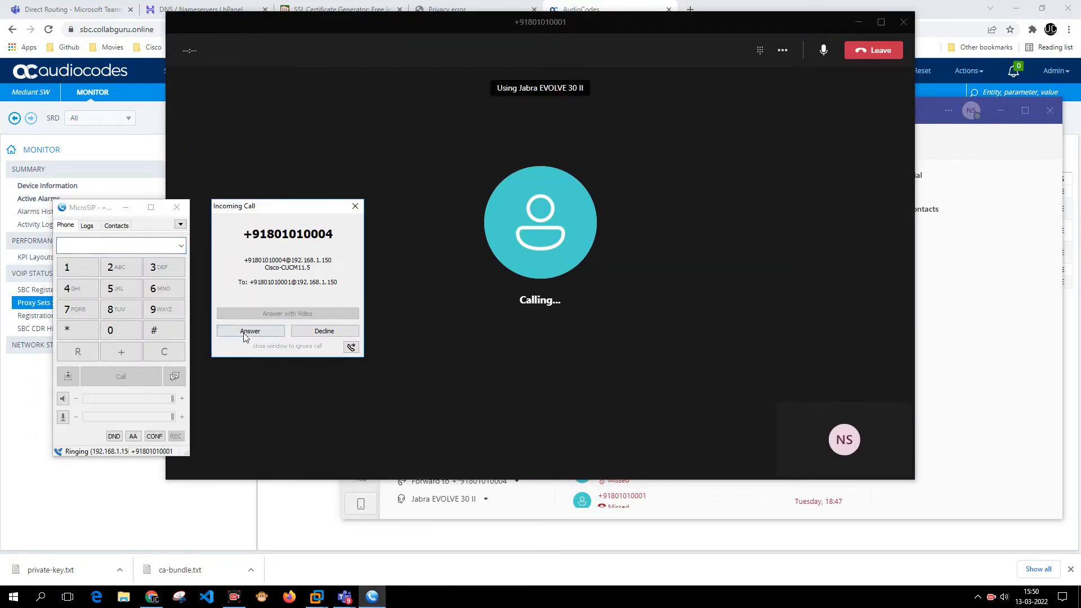
pyautogui.click(245, 334)
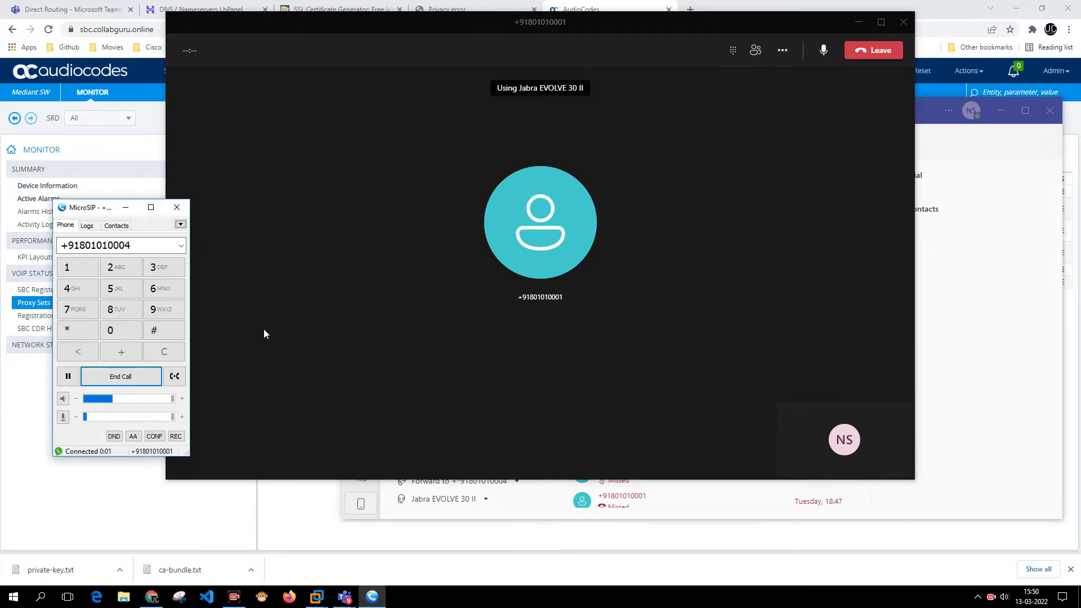
pyautogui.click(129, 383)
pyautogui.click(837, 62)
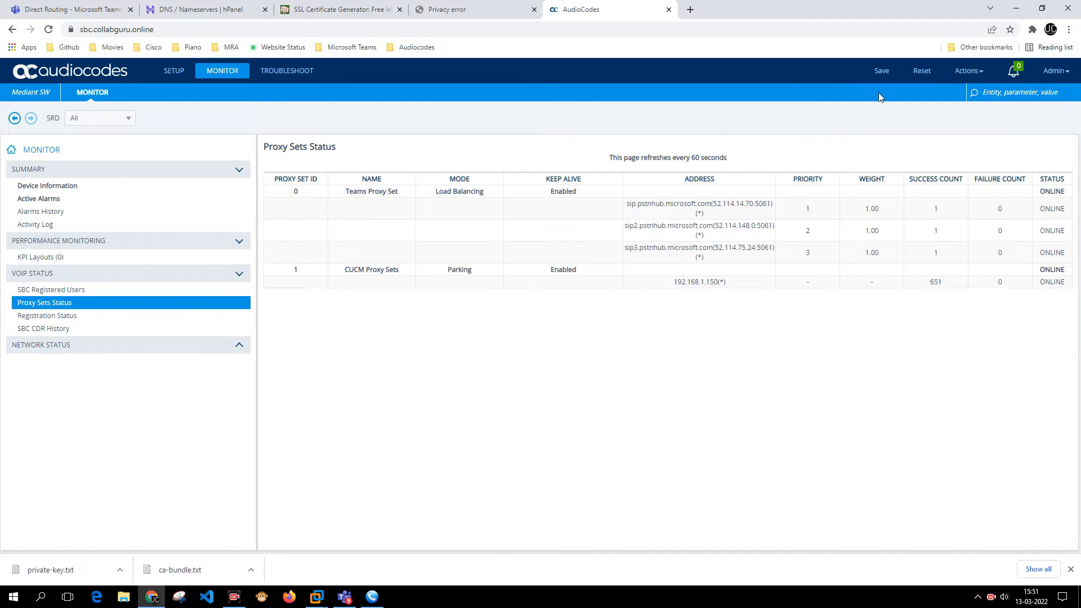
# - Reset the SBC device and confirm the restart
pyautogui.click(929, 71)
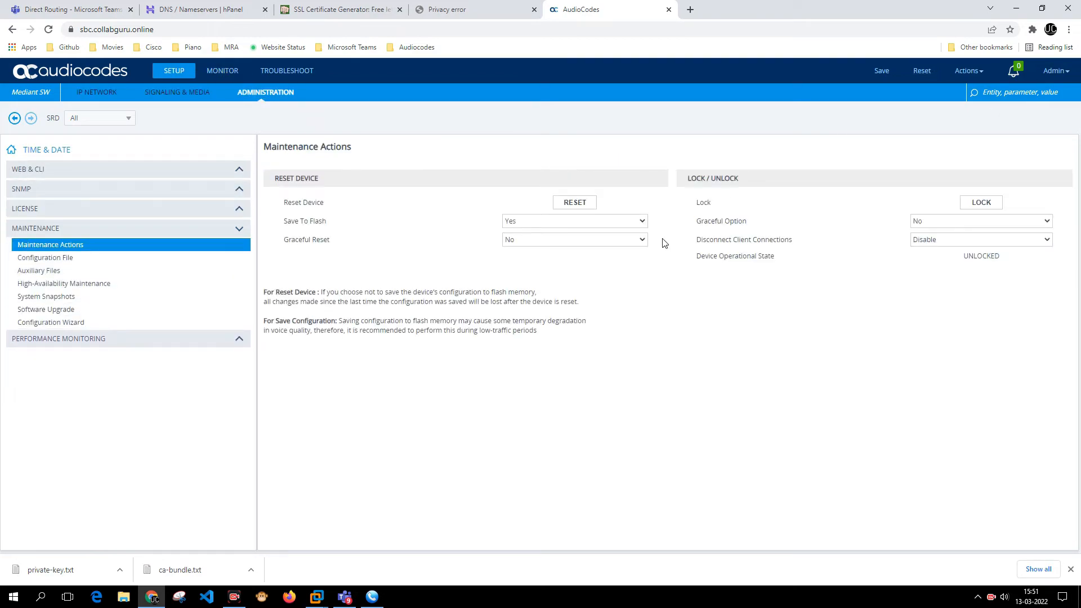
pyautogui.click(573, 203)
pyautogui.click(591, 93)
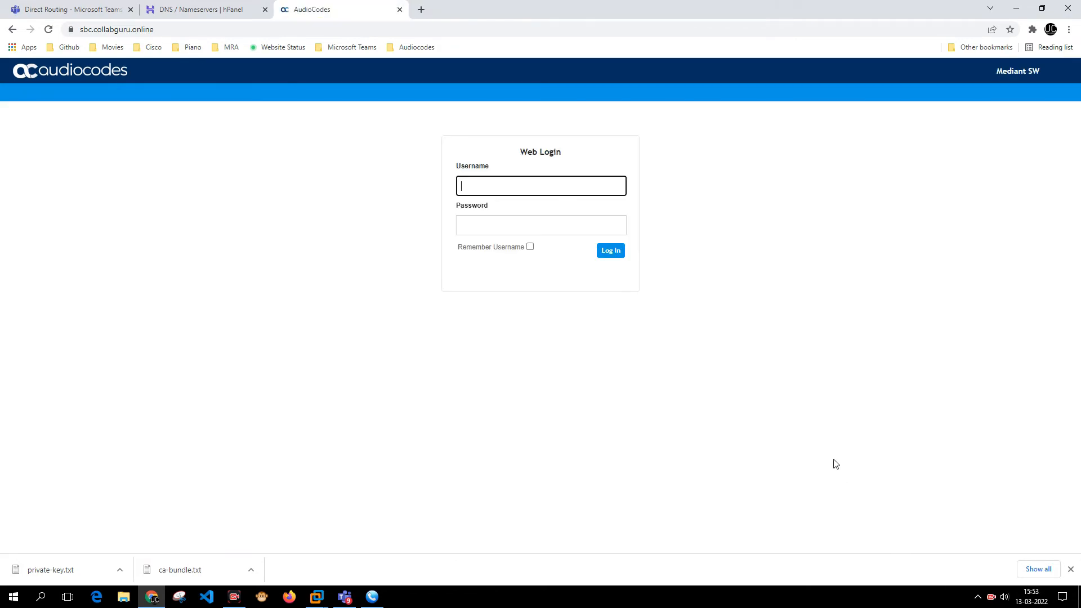
# - Log back in on the Web Login page with the admin username and password
pyautogui.click(574, 186)
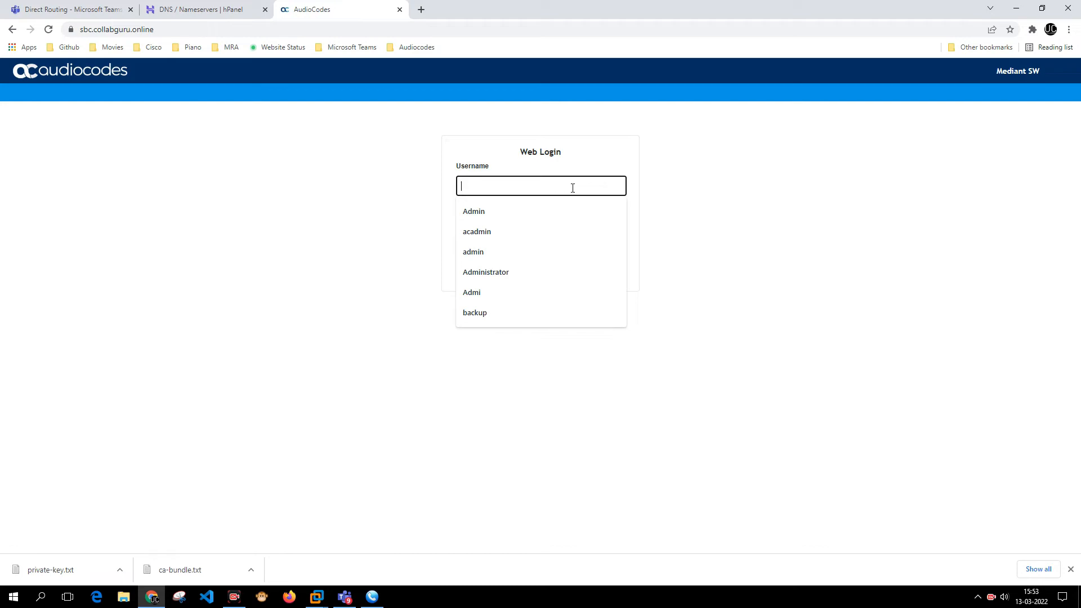
pyautogui.press('Tab')
pyautogui.click(573, 188)
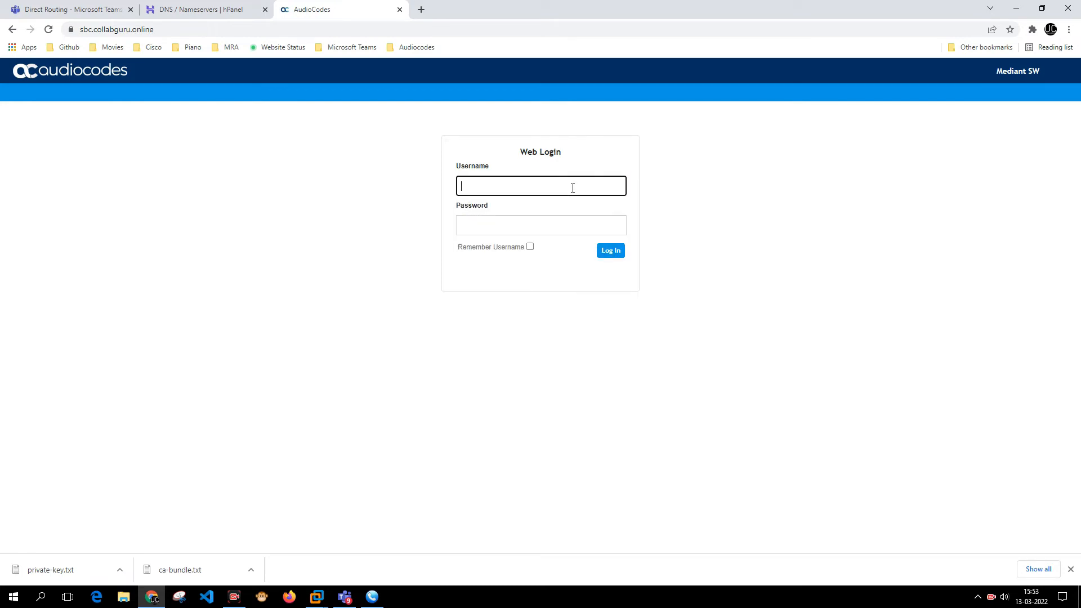
pyautogui.write('Admin')
pyautogui.press('Tab')
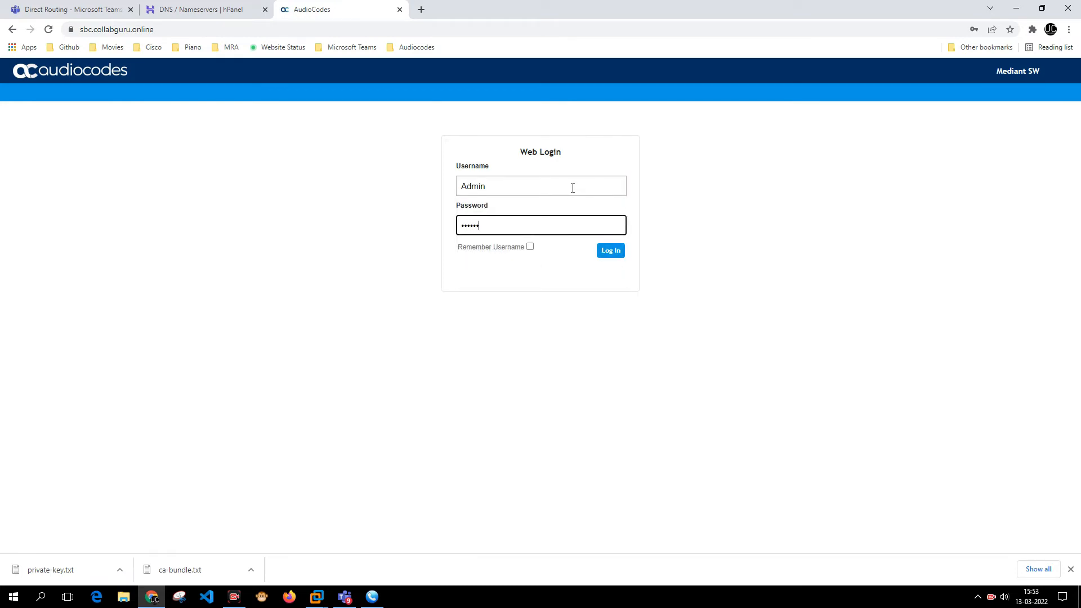
pyautogui.press('Return')
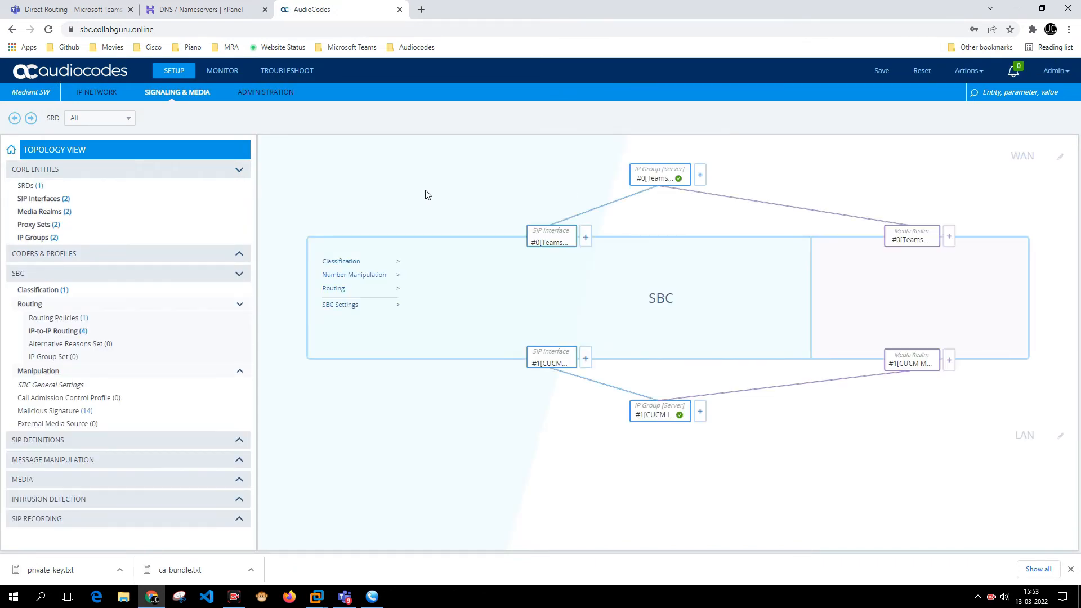
pyautogui.moveTo(657, 176)
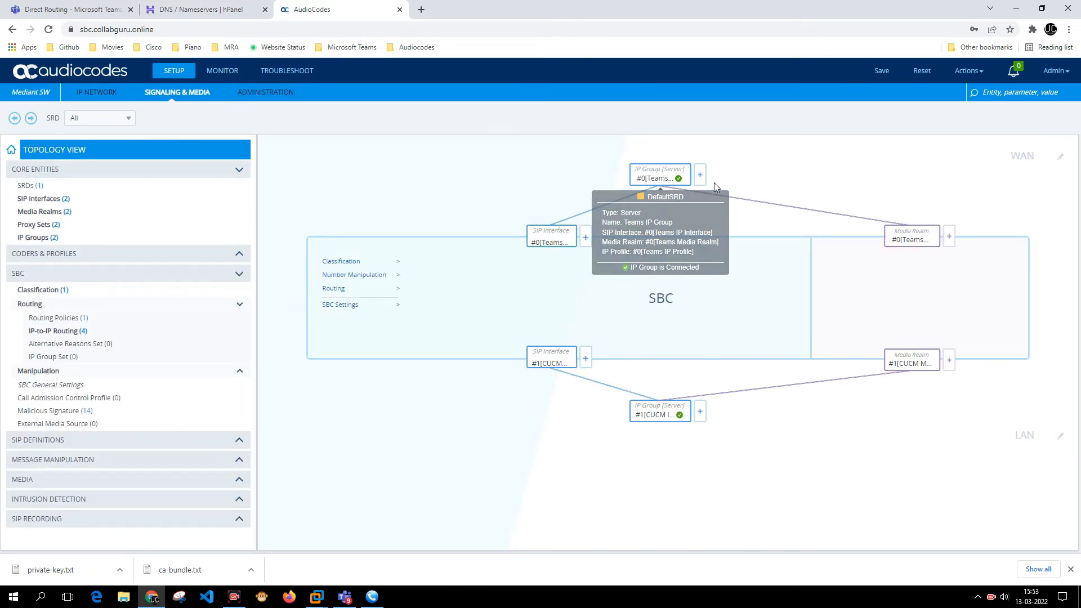
# - Open Monitor > Proxy Sets Status and inspect the site's HTTPS certificate details and chain of trust
pyautogui.click(233, 74)
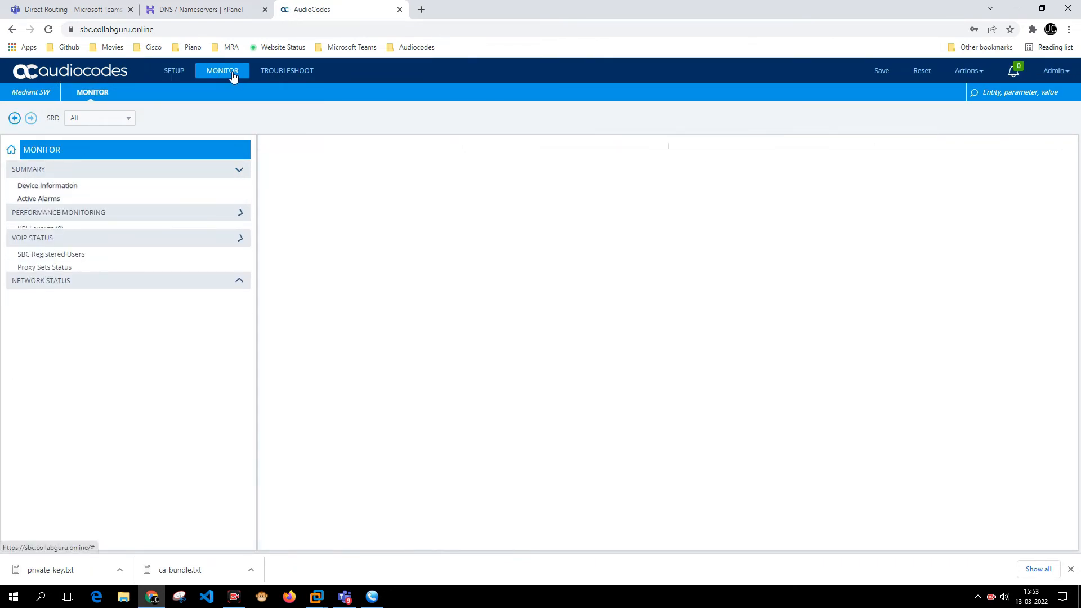
pyautogui.click(63, 306)
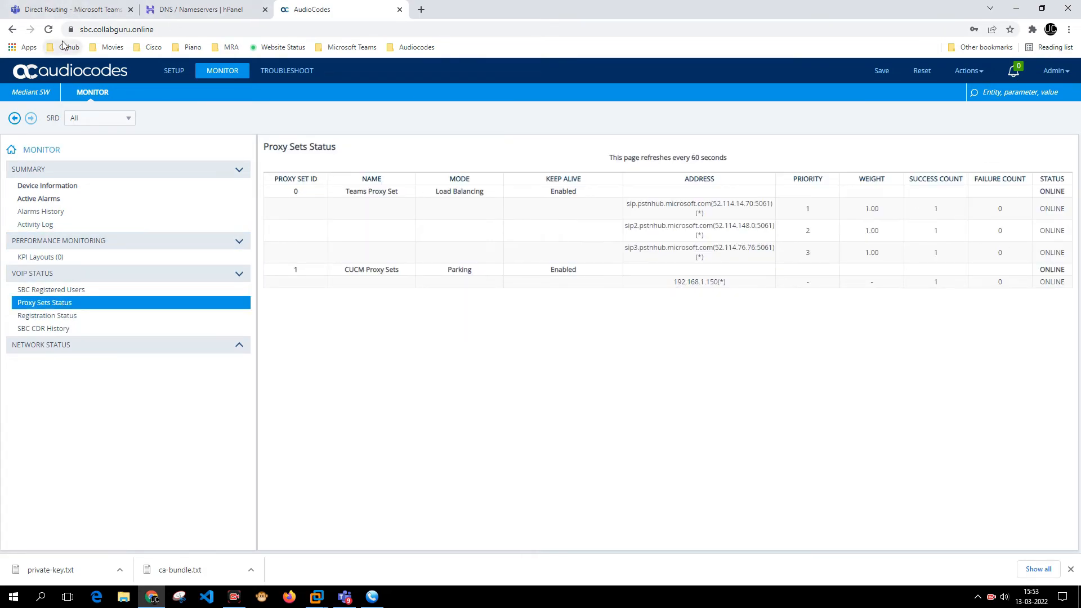
pyautogui.click(70, 29)
pyautogui.click(103, 74)
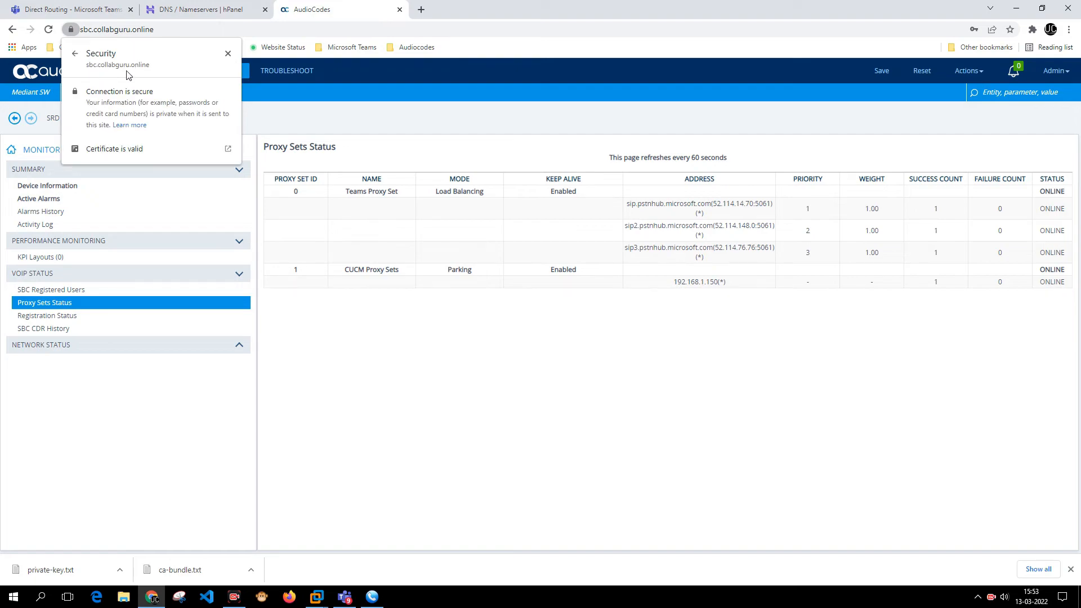
pyautogui.click(129, 149)
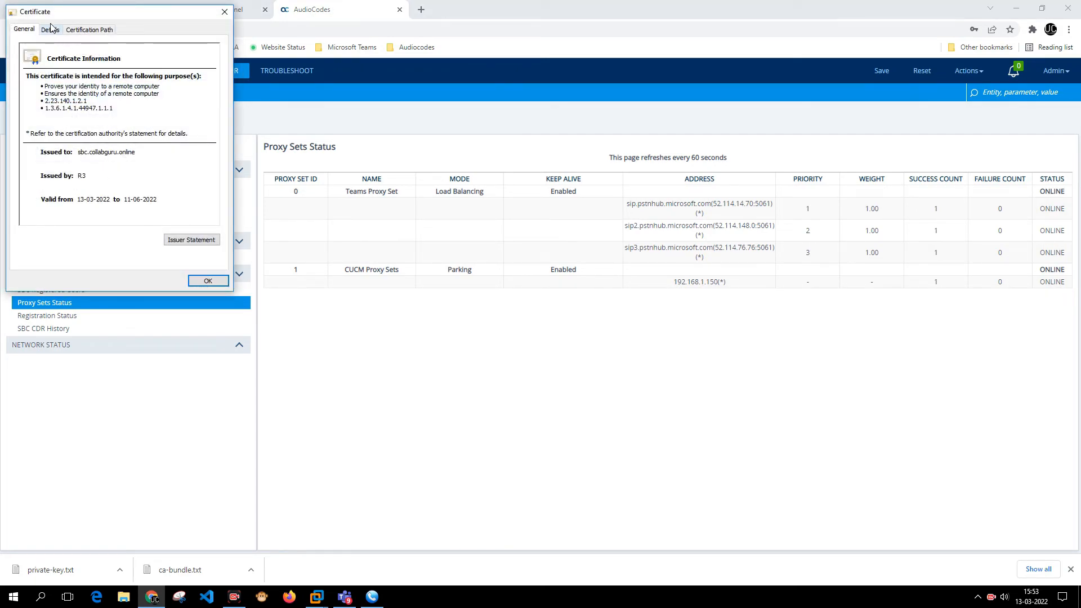
pyautogui.moveTo(55, 21); pyautogui.dragTo(423, 152)
pyautogui.click(418, 163)
pyautogui.click(457, 162)
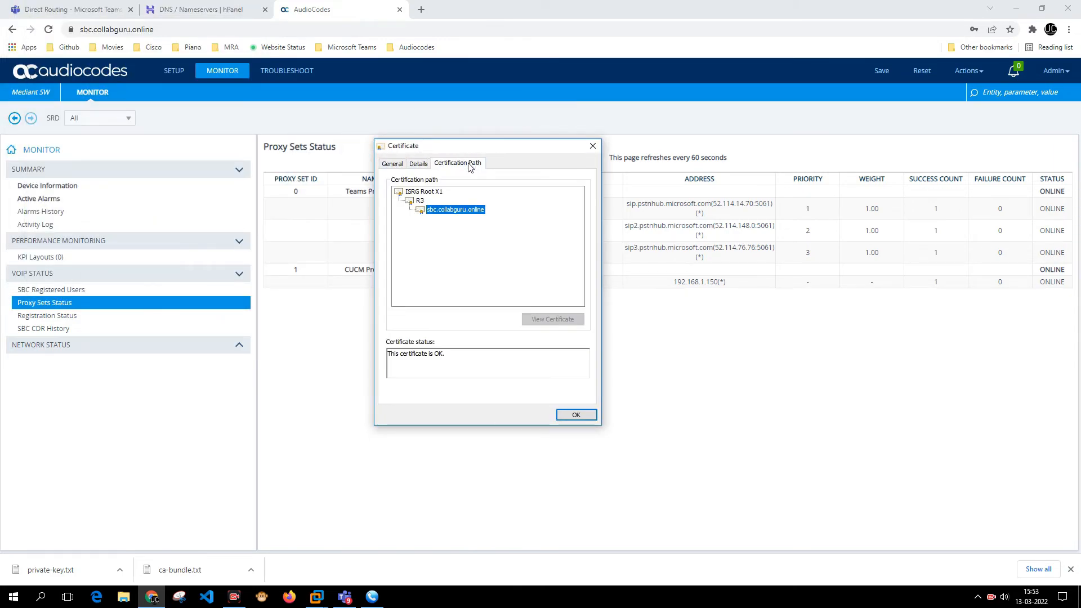
pyautogui.click(575, 415)
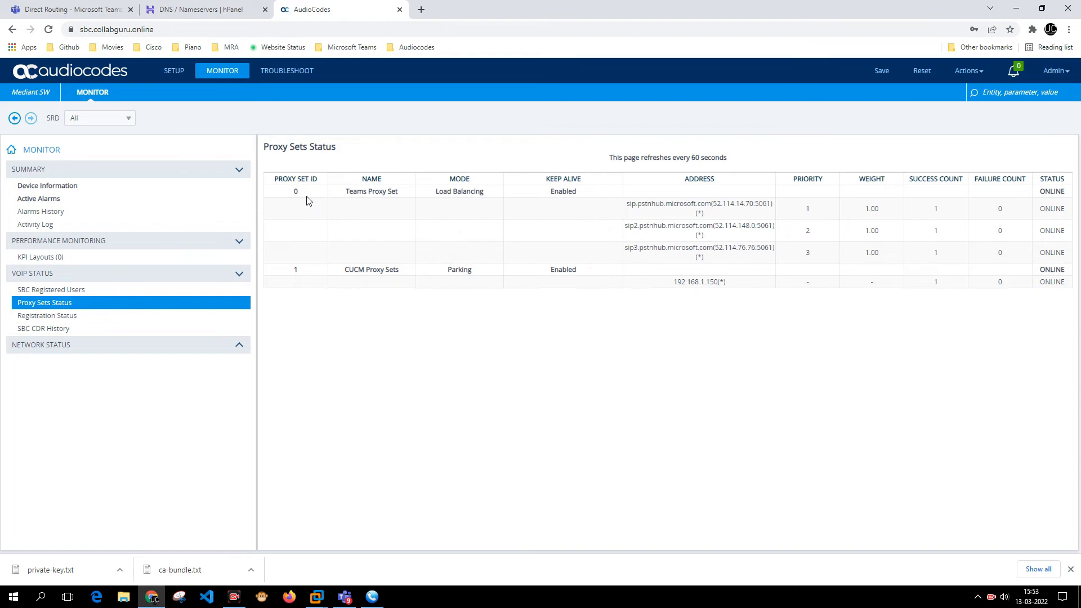
# - Check the SBC is active in Teams Direct Routing, then return to the proxy sets status
pyautogui.click(101, 7)
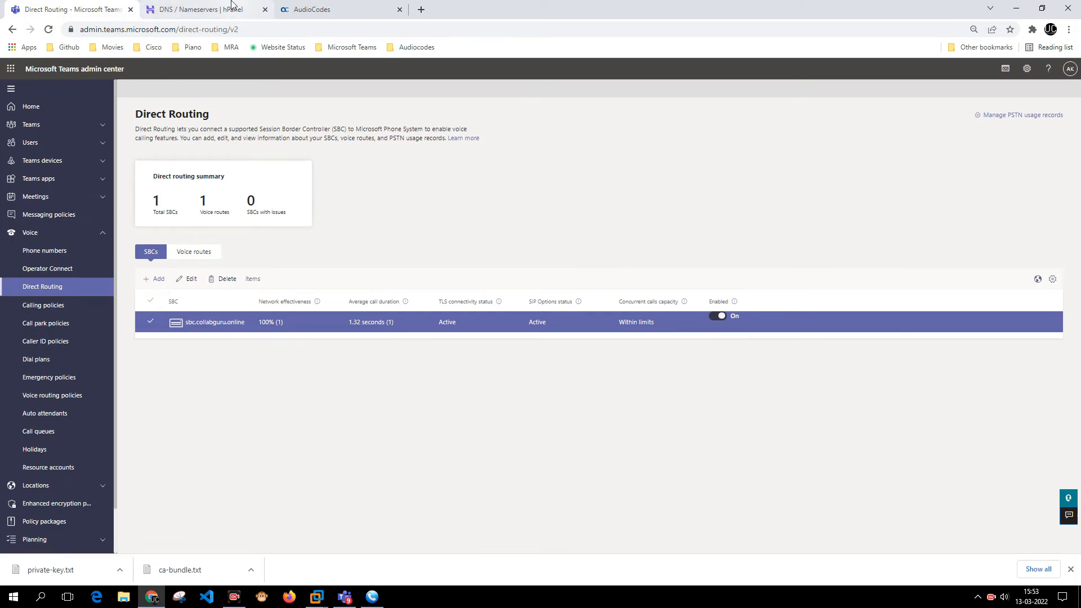
pyautogui.click(308, 8)
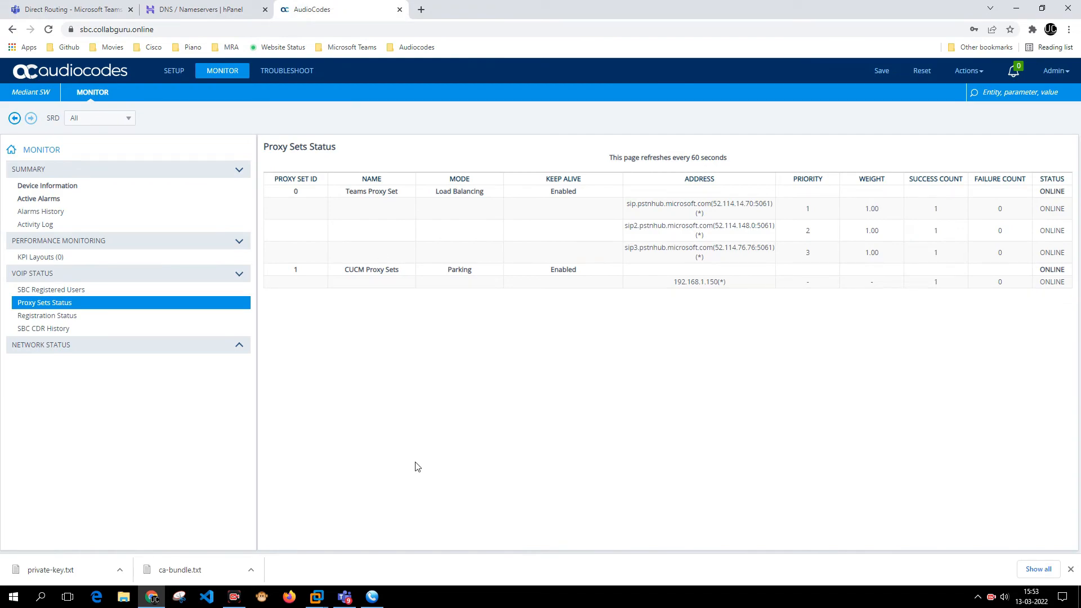
pyautogui.click(372, 597)
pyautogui.click(344, 597)
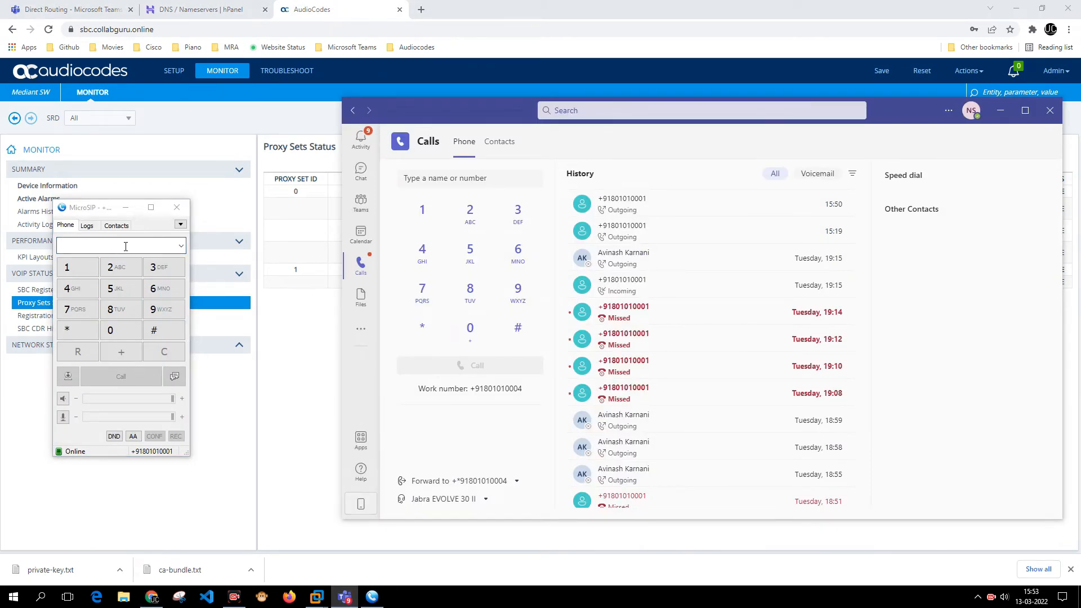
pyautogui.moveTo(780, 218)
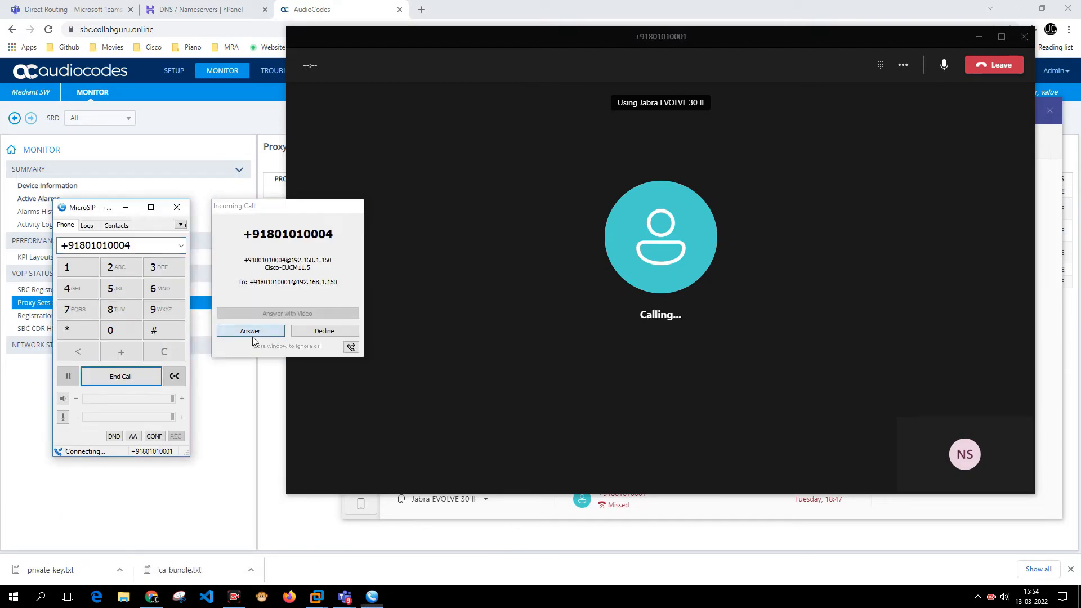
pyautogui.click(251, 331)
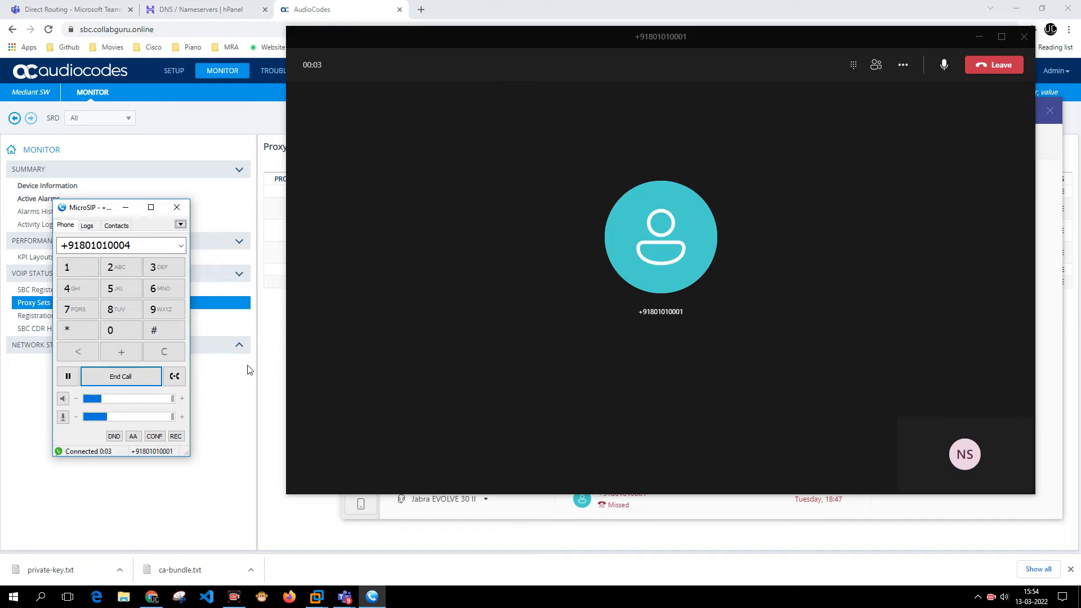
pyautogui.click(141, 376)
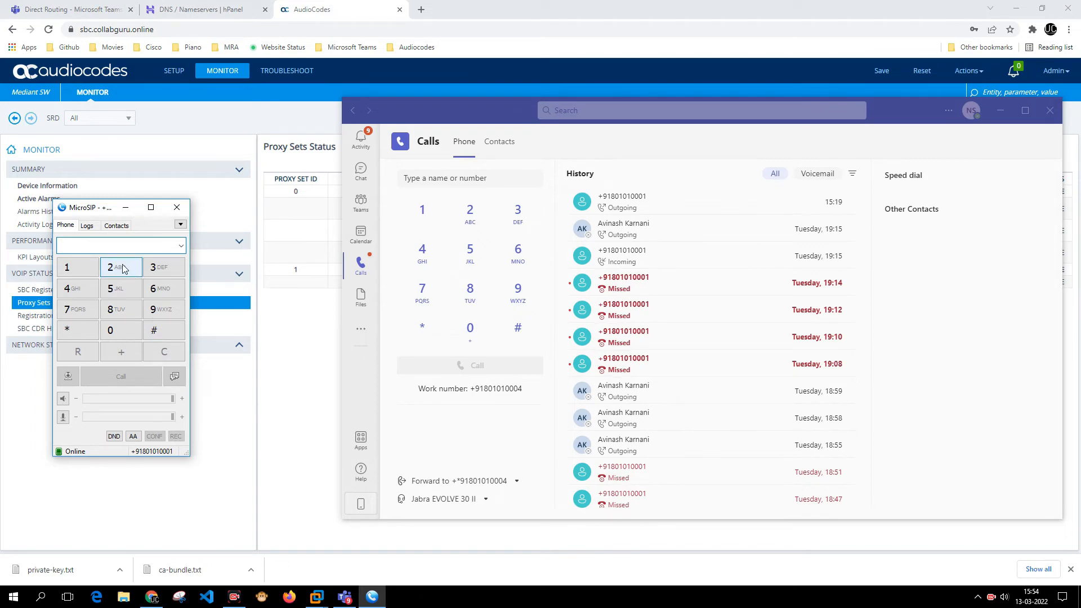
pyautogui.click(117, 245)
pyautogui.write('+9118010')
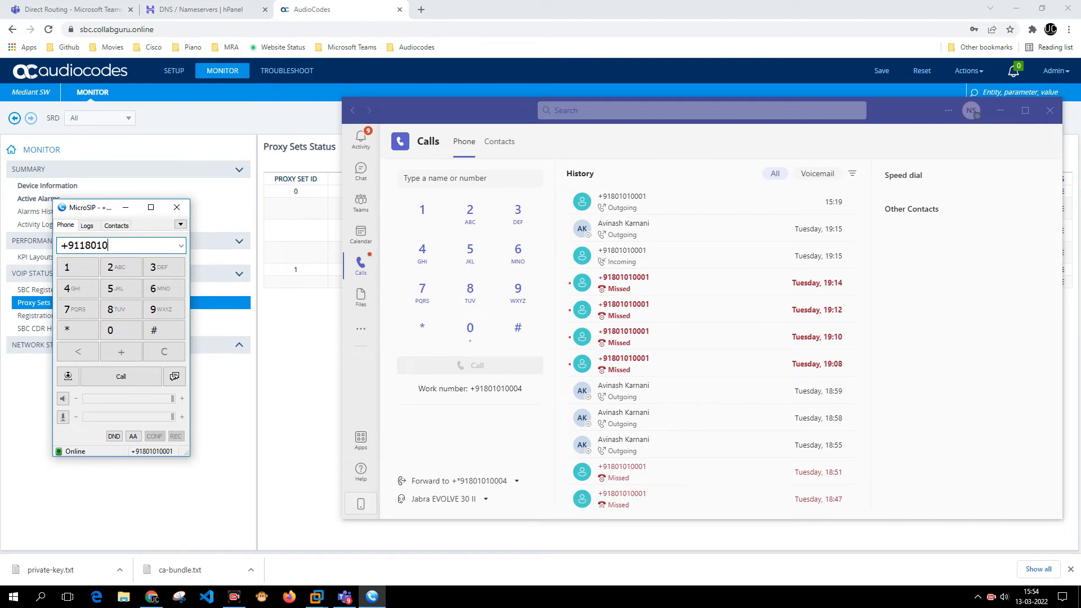
pyautogui.press('BackSpace')
pyautogui.press('BackSpace')
pyautogui.press('BackSpace')
pyautogui.press('BackSpace')
pyautogui.write('801')
pyautogui.press('Return')
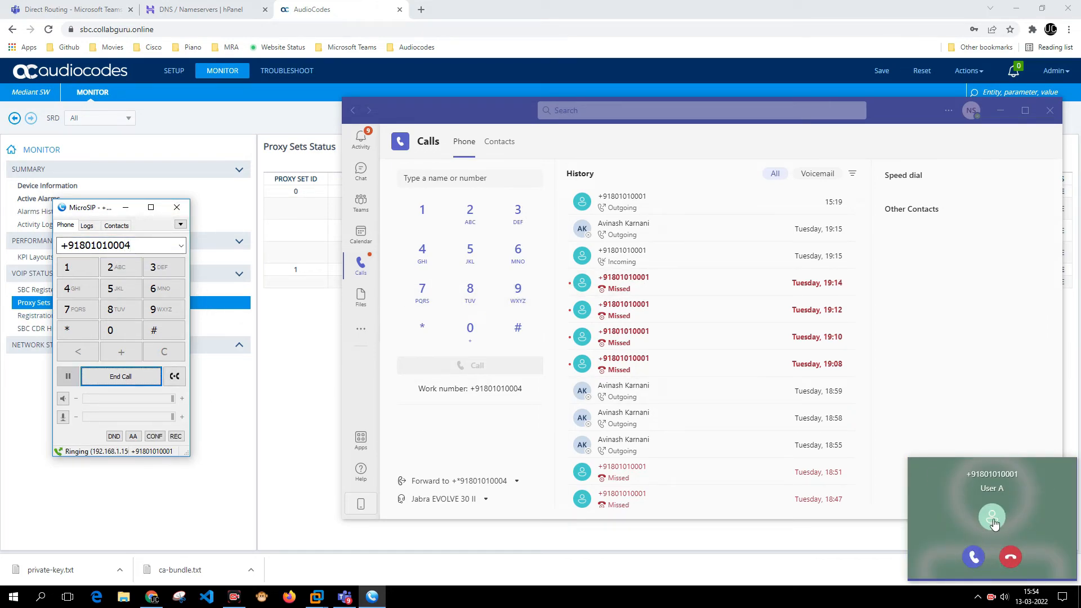
pyautogui.click(974, 557)
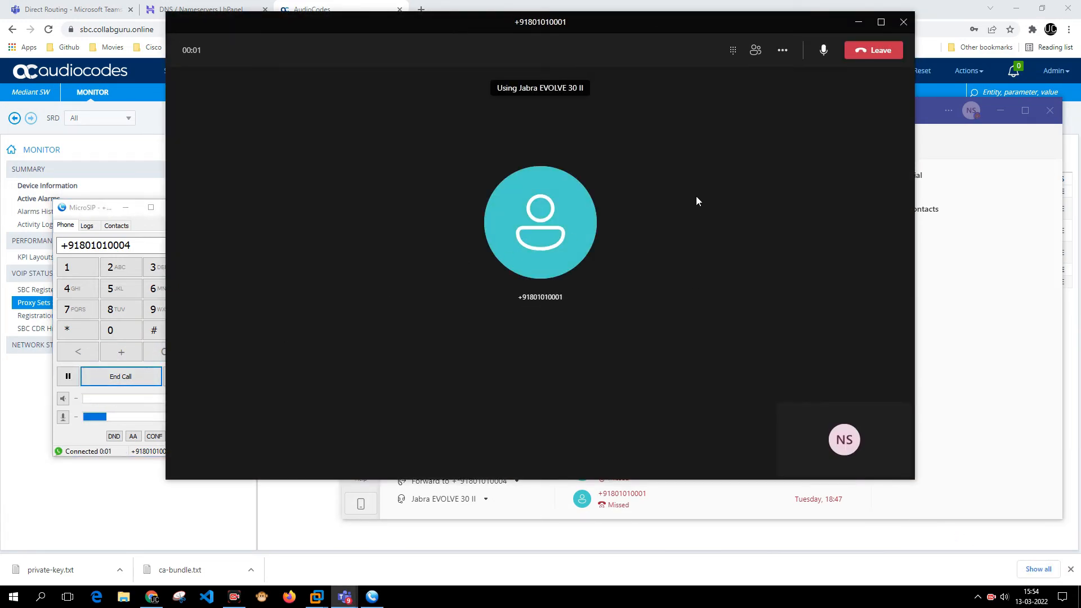
pyautogui.click(120, 377)
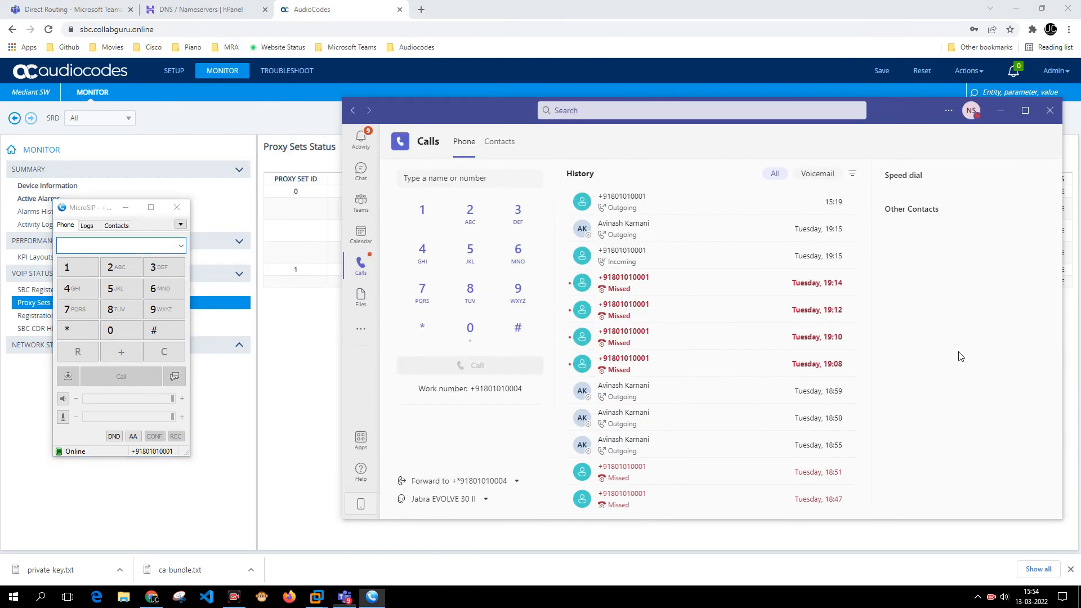
pyautogui.click(297, 334)
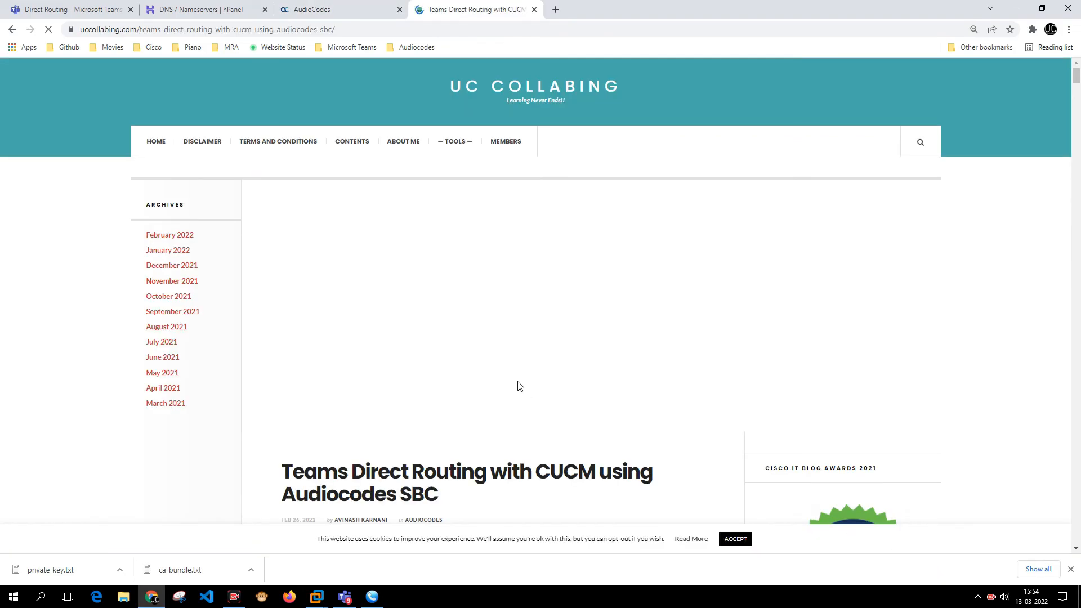
# - Scroll the article down to 'Signing the SSL Certificate', dismissing the blog awards popup
pyautogui.scroll(-8, 516, 381)
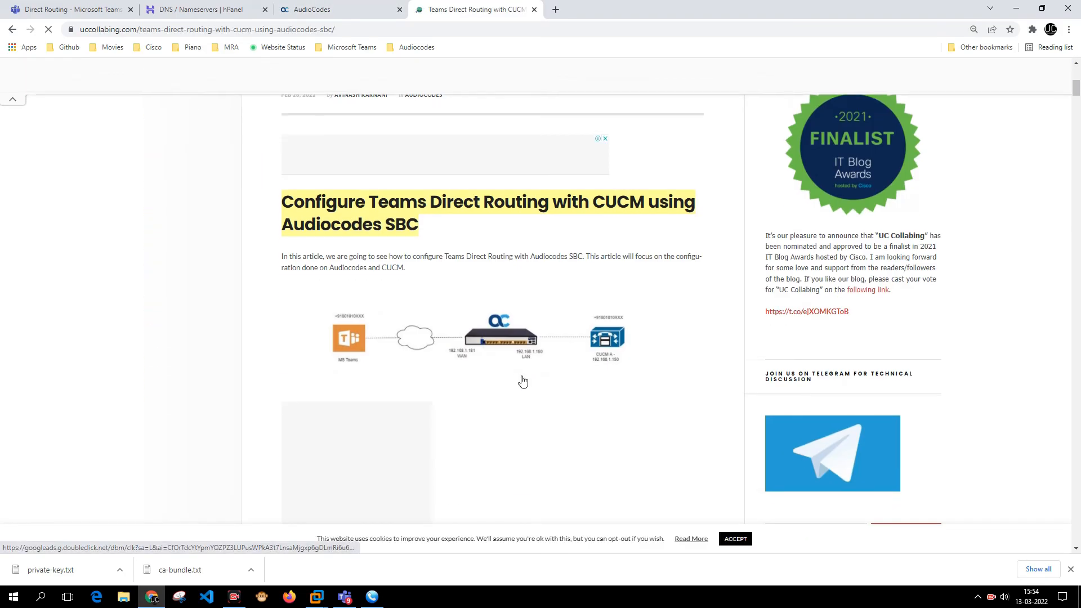
pyautogui.scroll(-9, 563, 402)
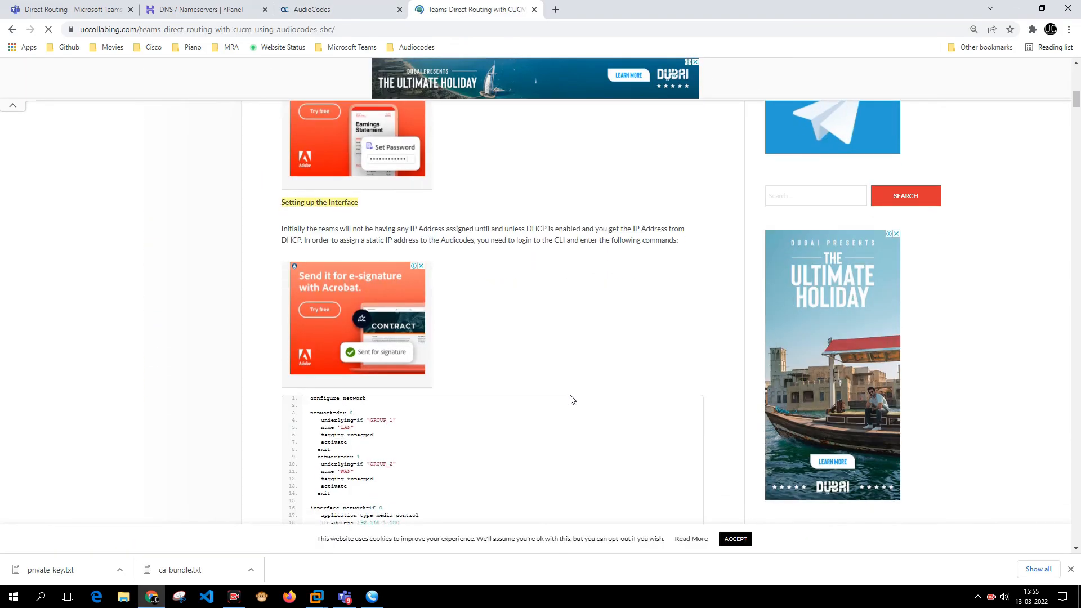
pyautogui.scroll(-7, 572, 399)
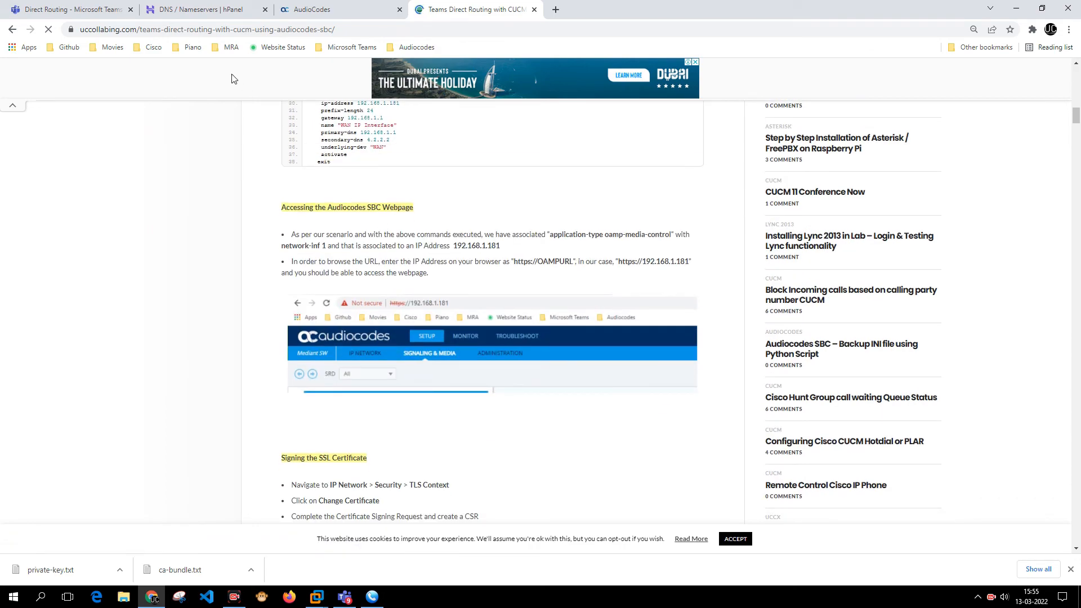
pyautogui.scroll(-2, 468, 272)
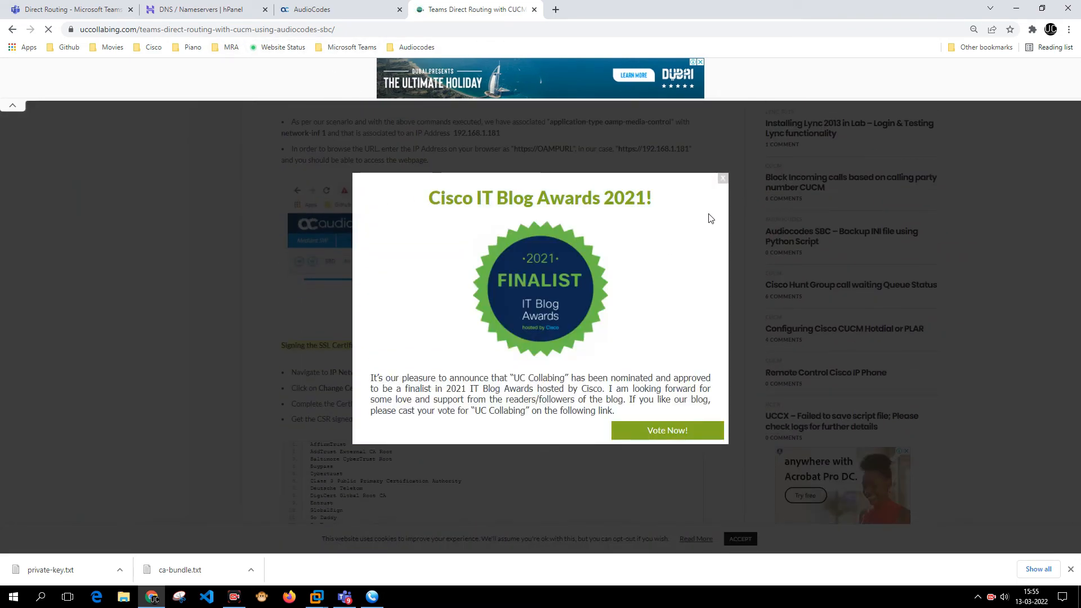
pyautogui.click(721, 179)
pyautogui.scroll(-5, 397, 251)
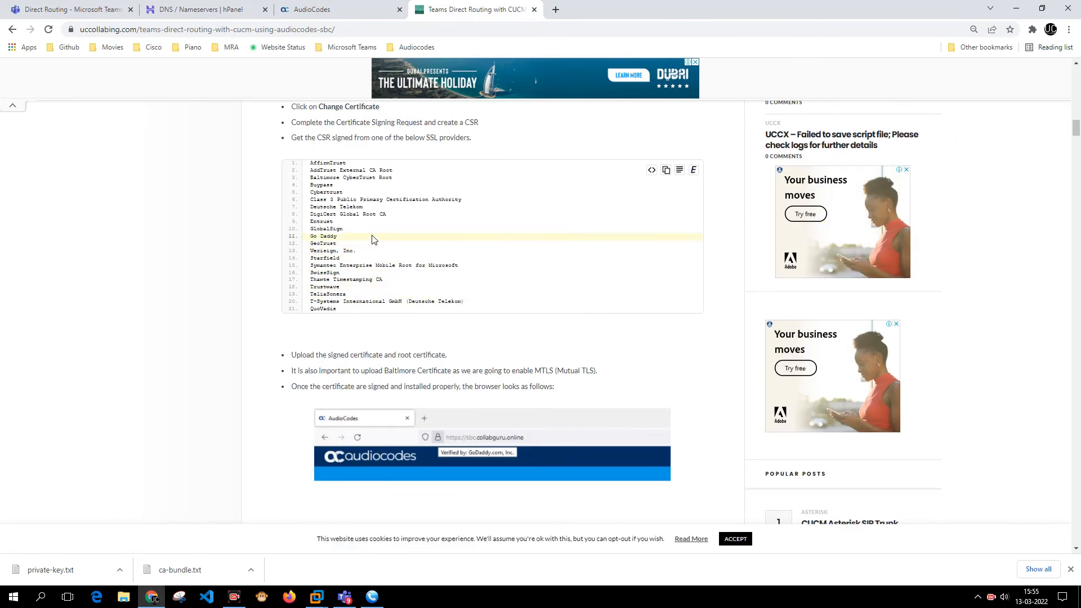
pyautogui.scroll(2, 406, 239)
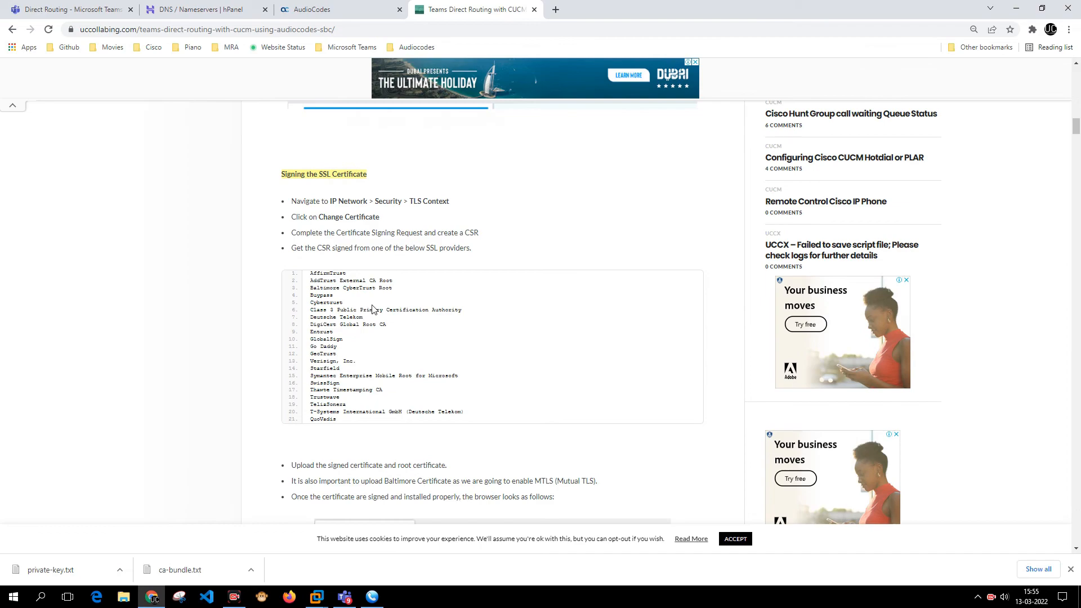
# - Zoom the article to 110% and highlight the list of 21 SSL certificate providers
pyautogui.hotkey('ctrl', '+')
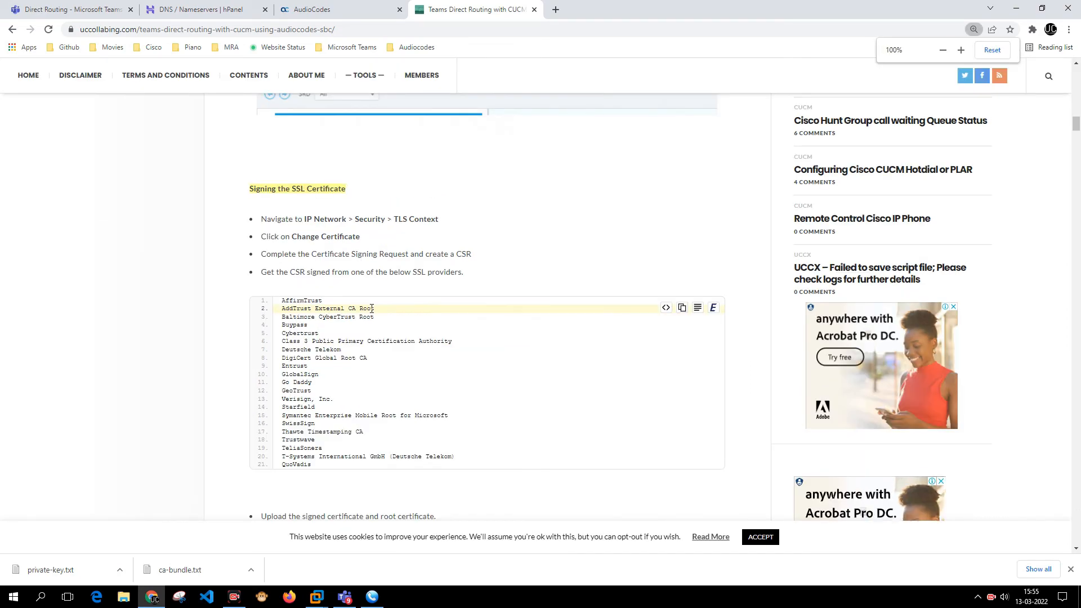
pyautogui.hotkey('ctrl', '+')
pyautogui.scroll(-3, 368, 301)
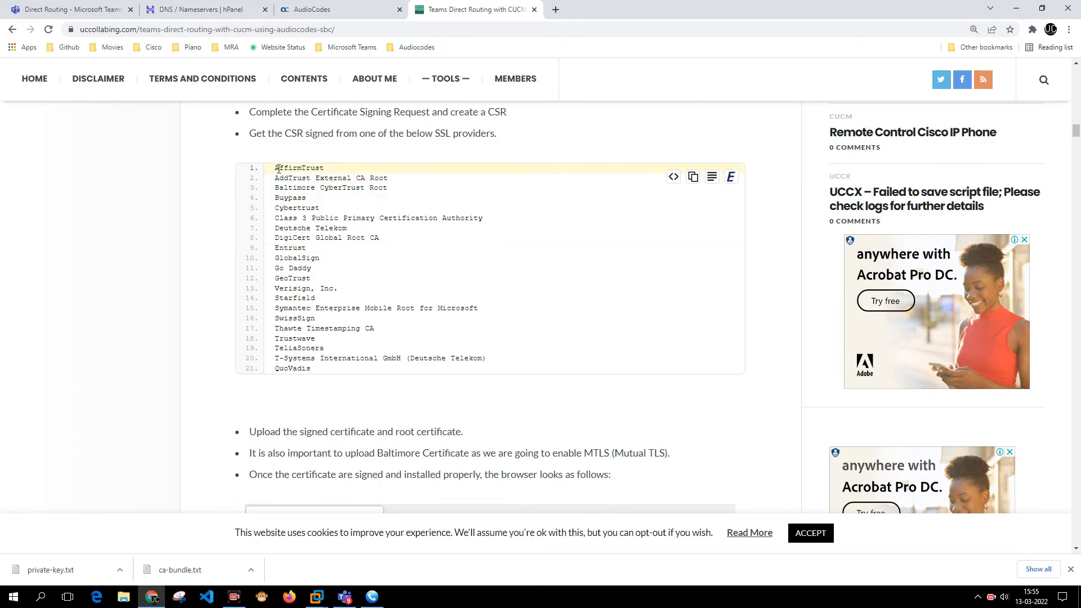
pyautogui.moveTo(279, 168); pyautogui.dragTo(328, 369)
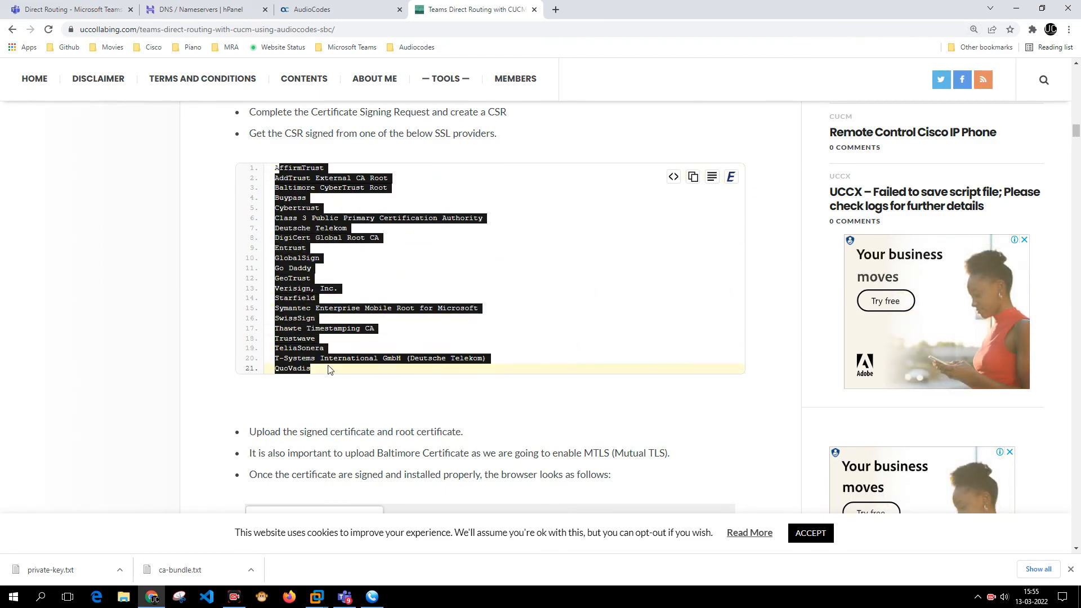
pyautogui.click(313, 243)
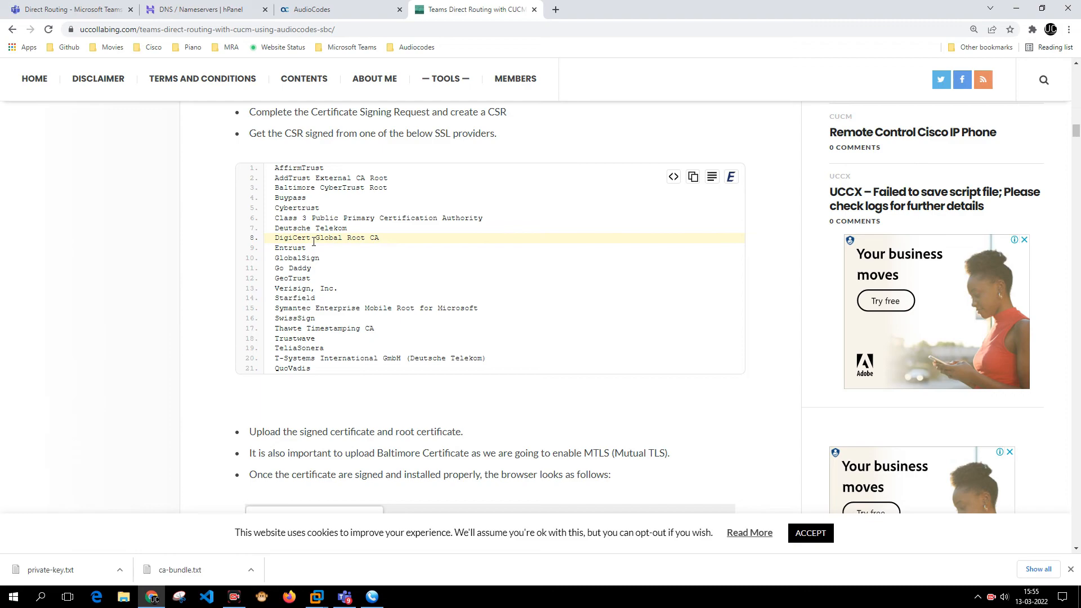